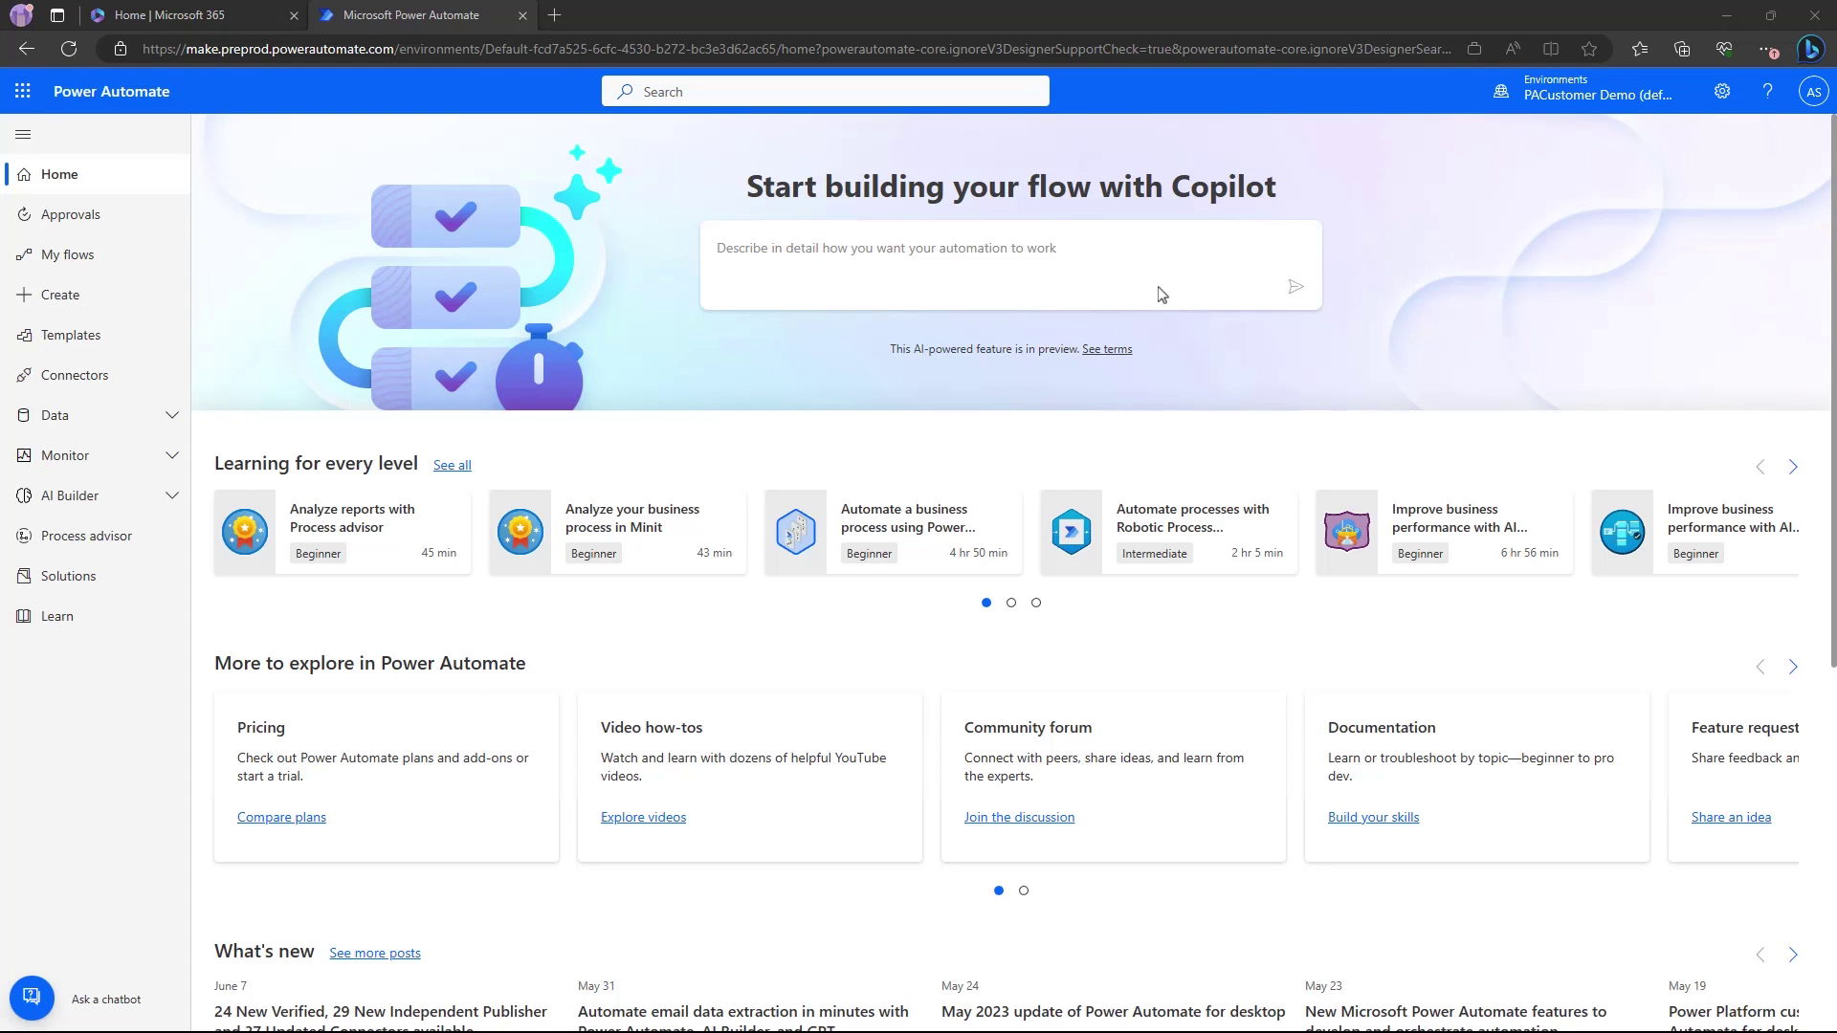
- Ask Copilot for a flow: "Whenever a new row is added to a Dataverse database, send me a Teams notification from the Flow bot"
left_click(1159, 258)
type("Whenever a new row is added to a Dataverse database, send me a Teams notification from the Flow bot")
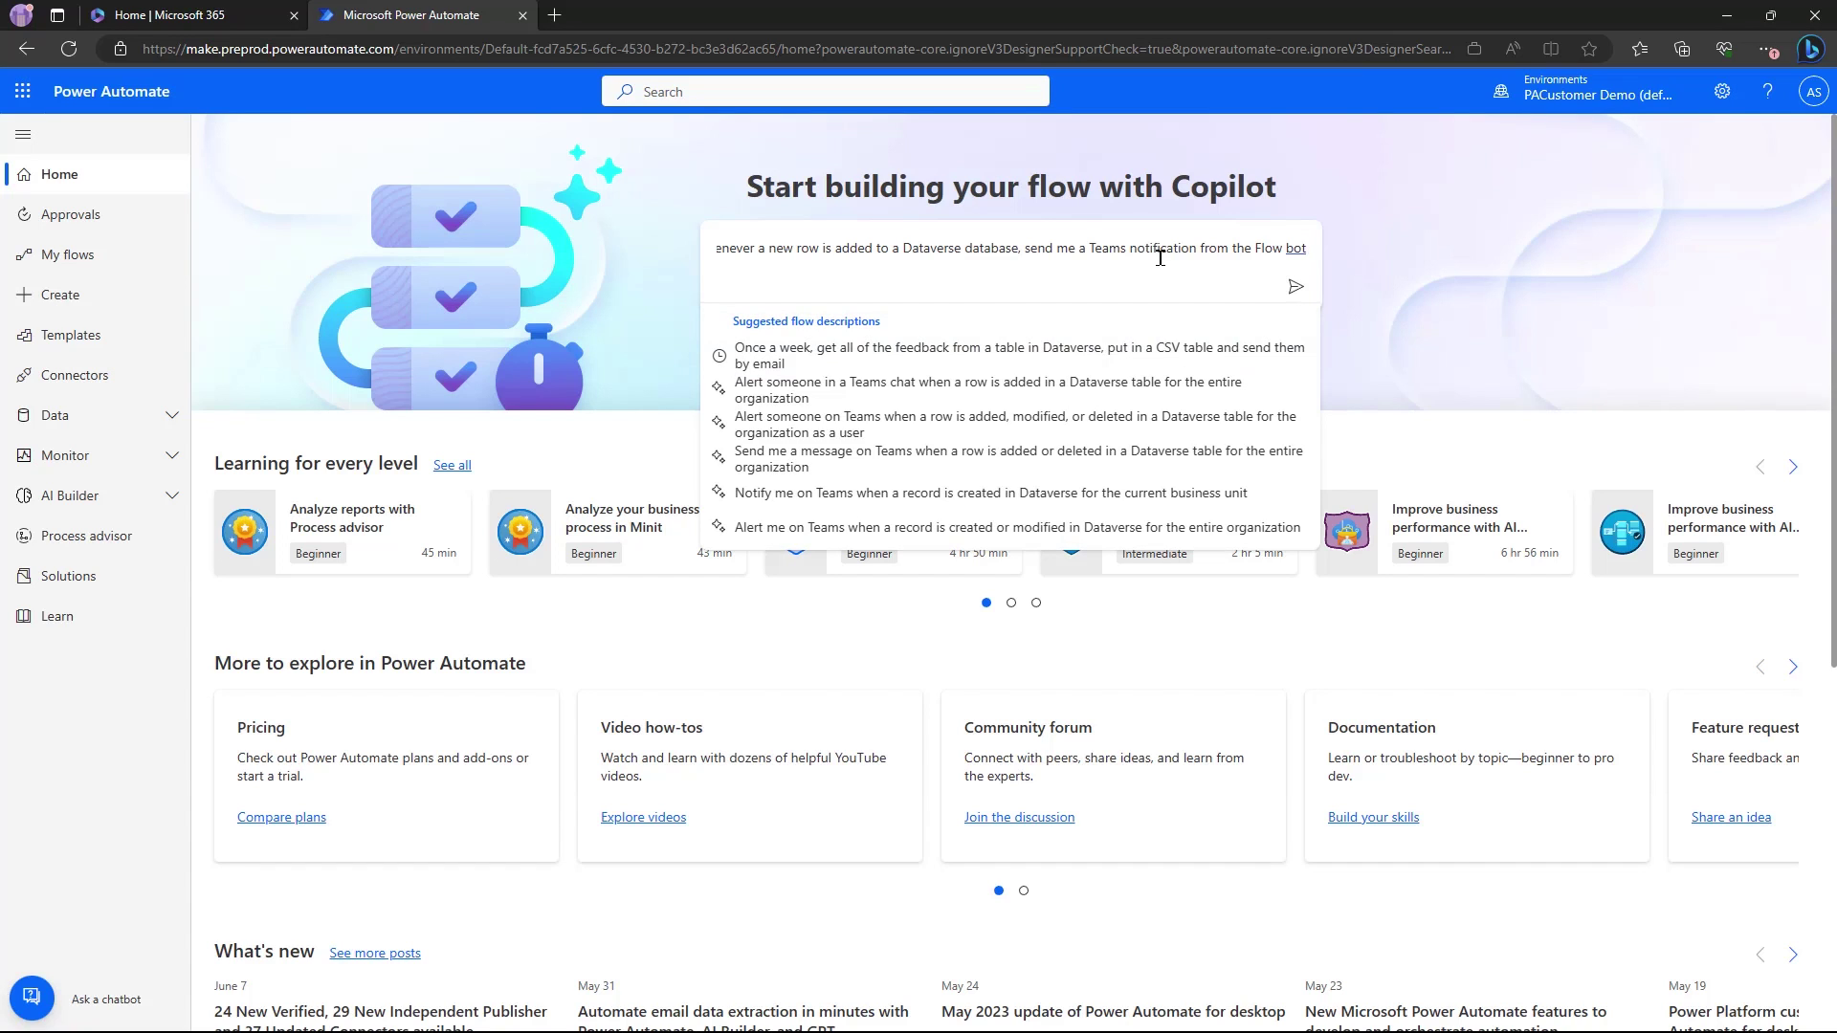
left_click(1295, 287)
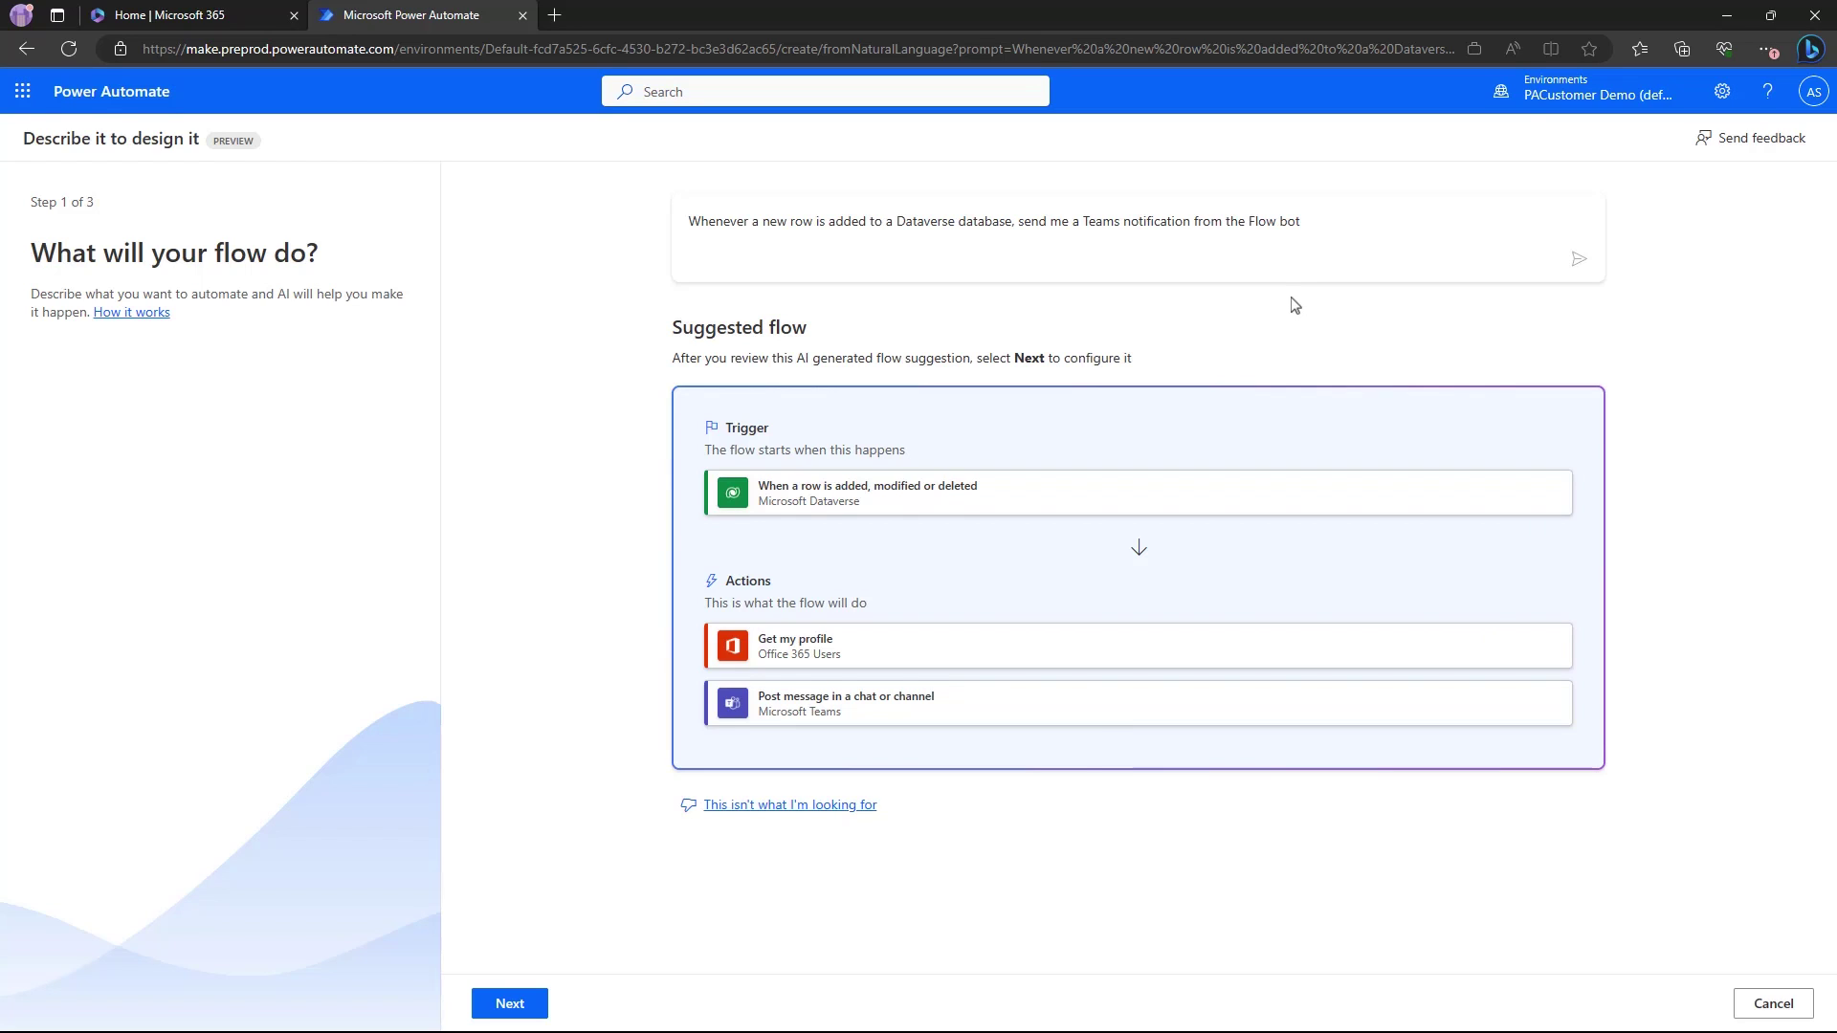
- Accept the suggested flow and its connected apps and services to create it in the designer
left_click(499, 1012)
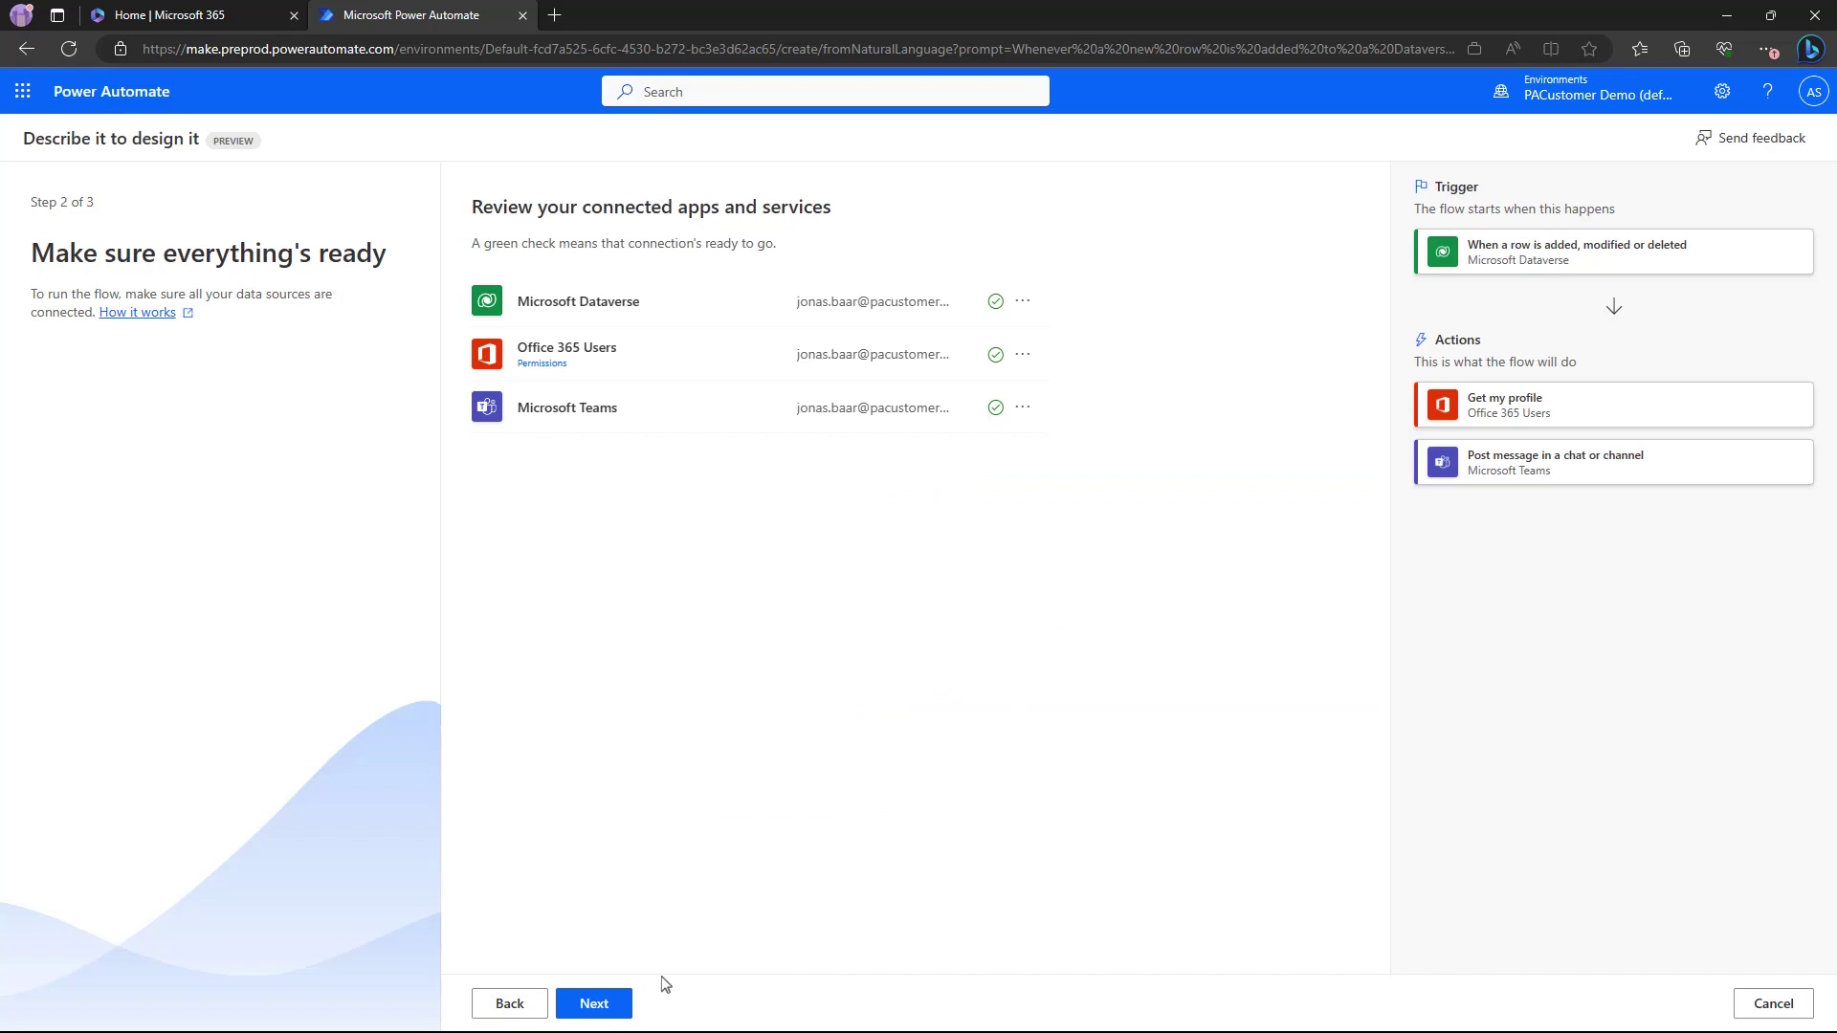
left_click(613, 1003)
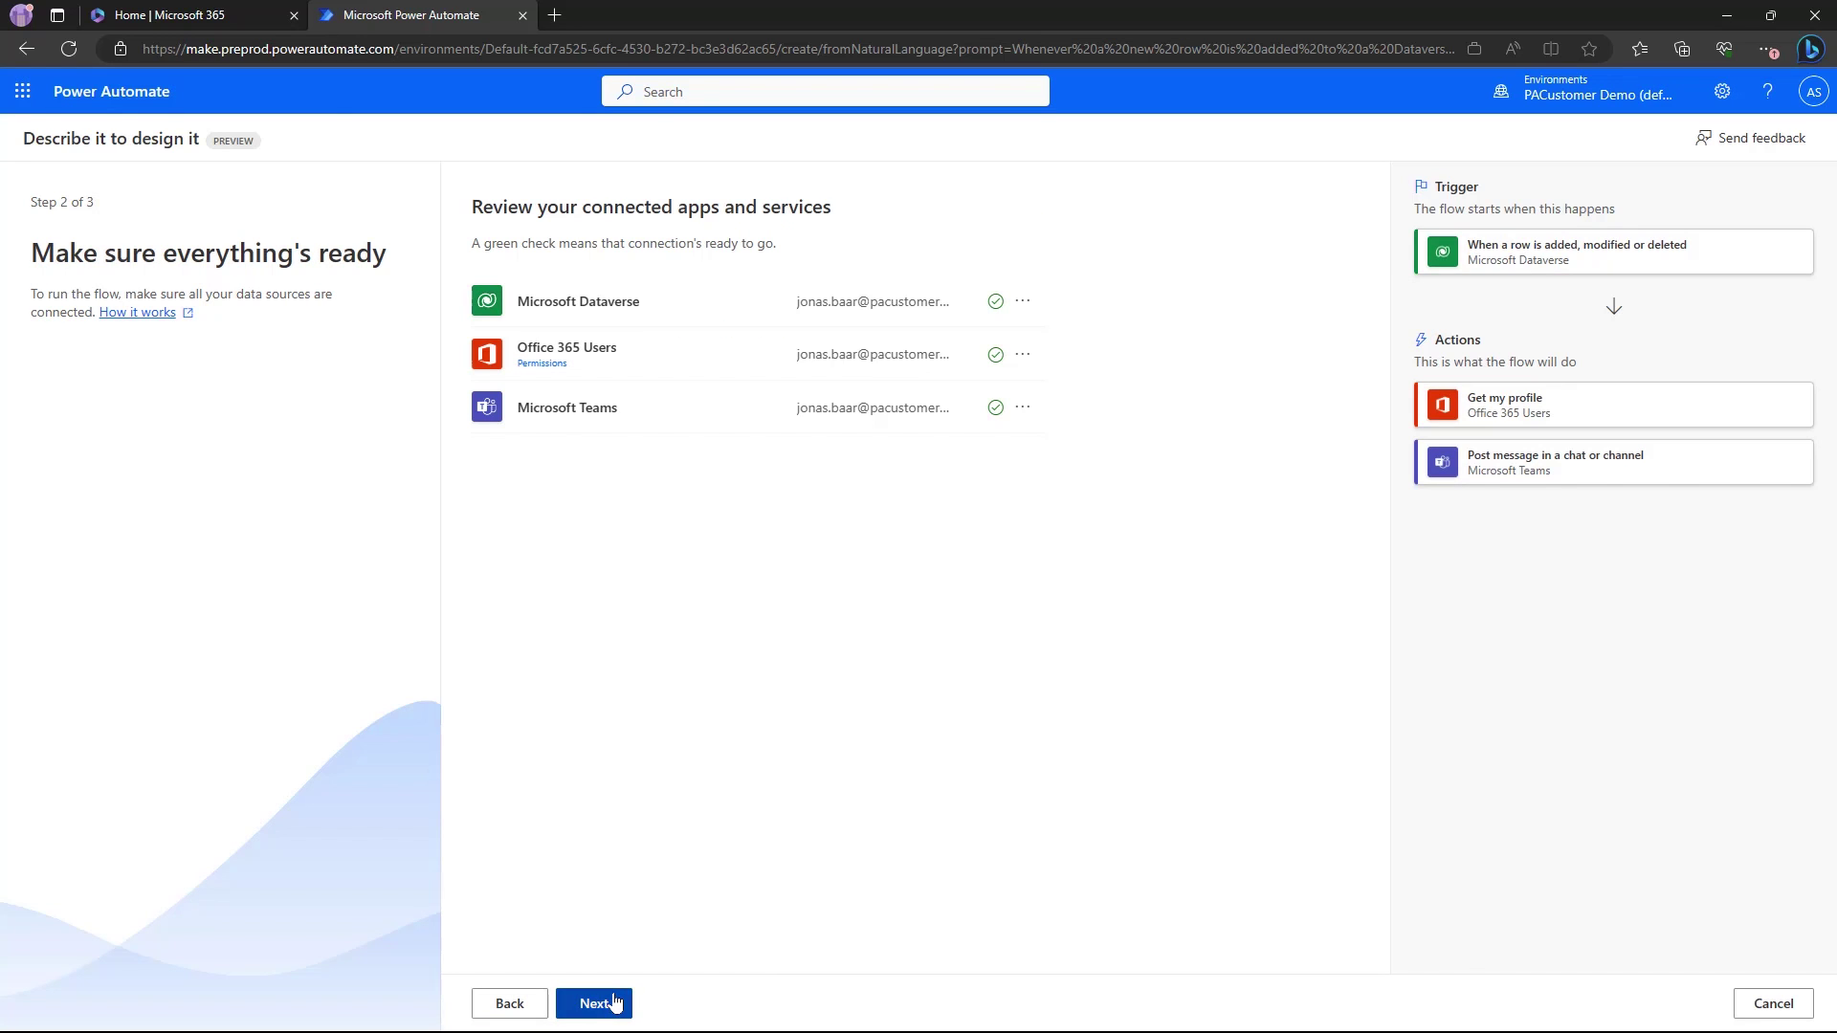
left_click(610, 1004)
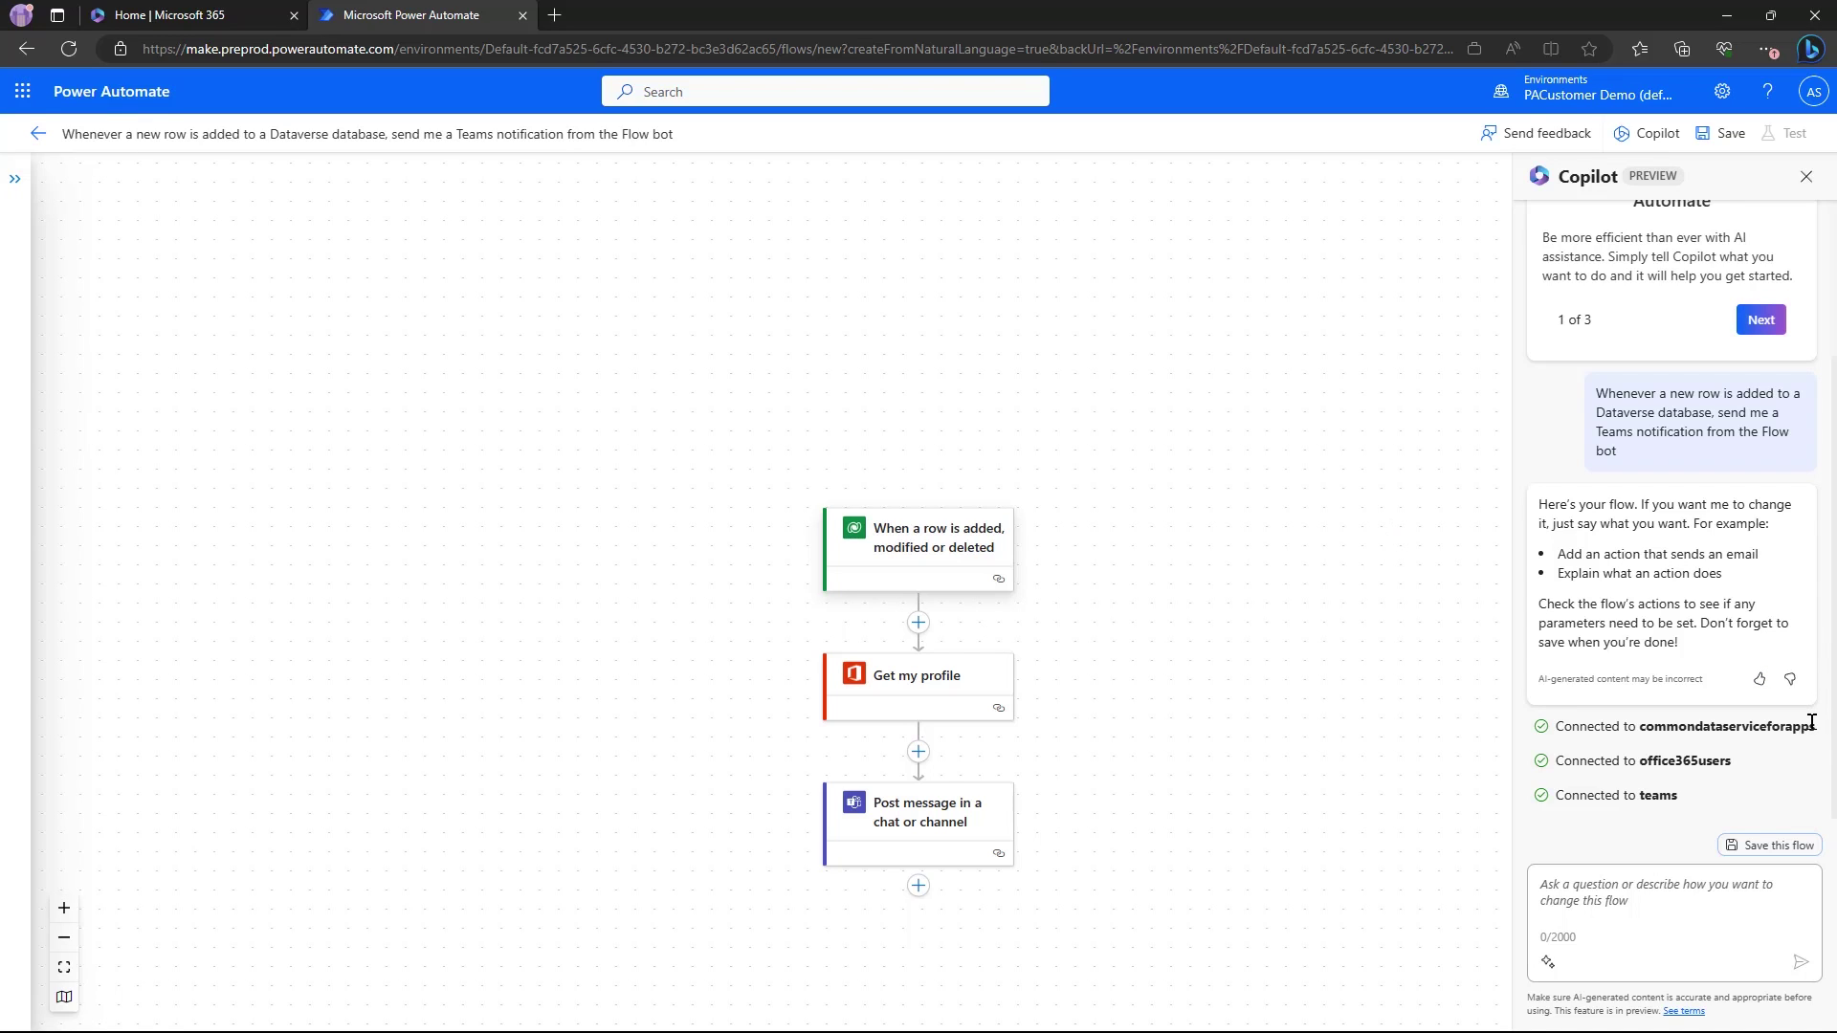
- Set the Dataverse trigger's table name to Student Loan Applications and collapse its parameters
left_click(968, 557)
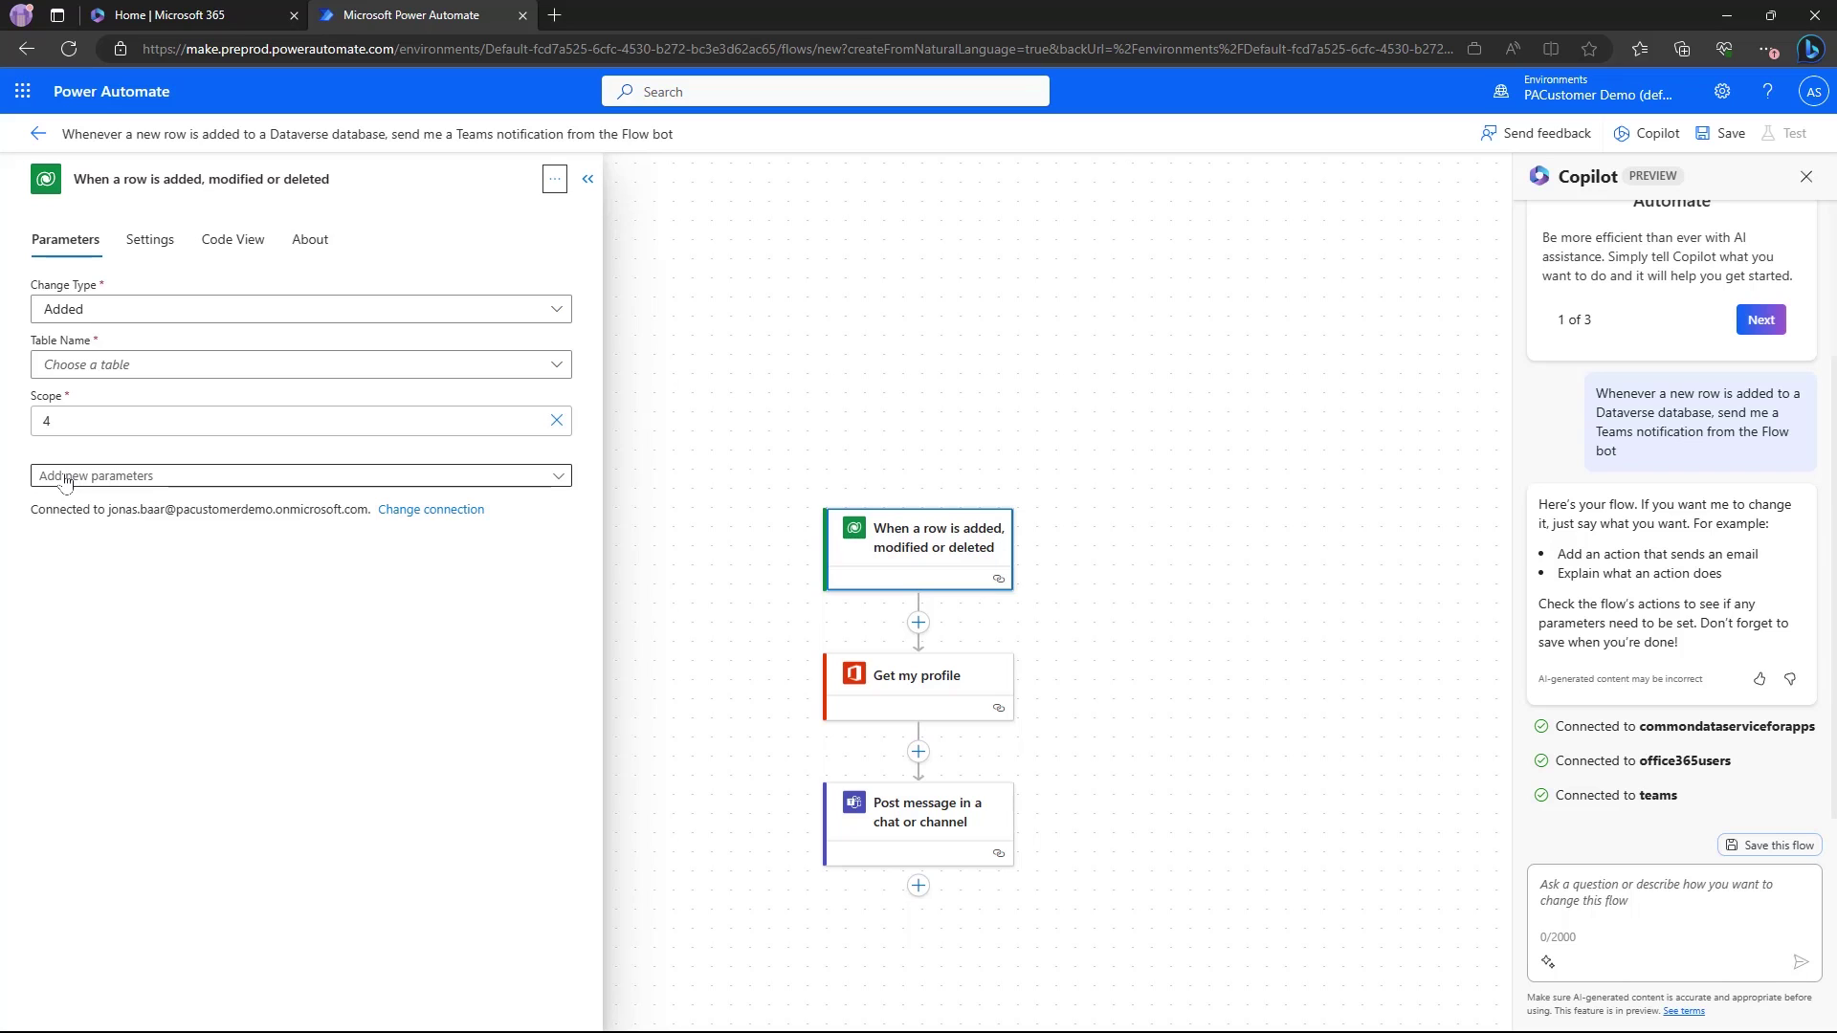
left_click(309, 366)
type("student")
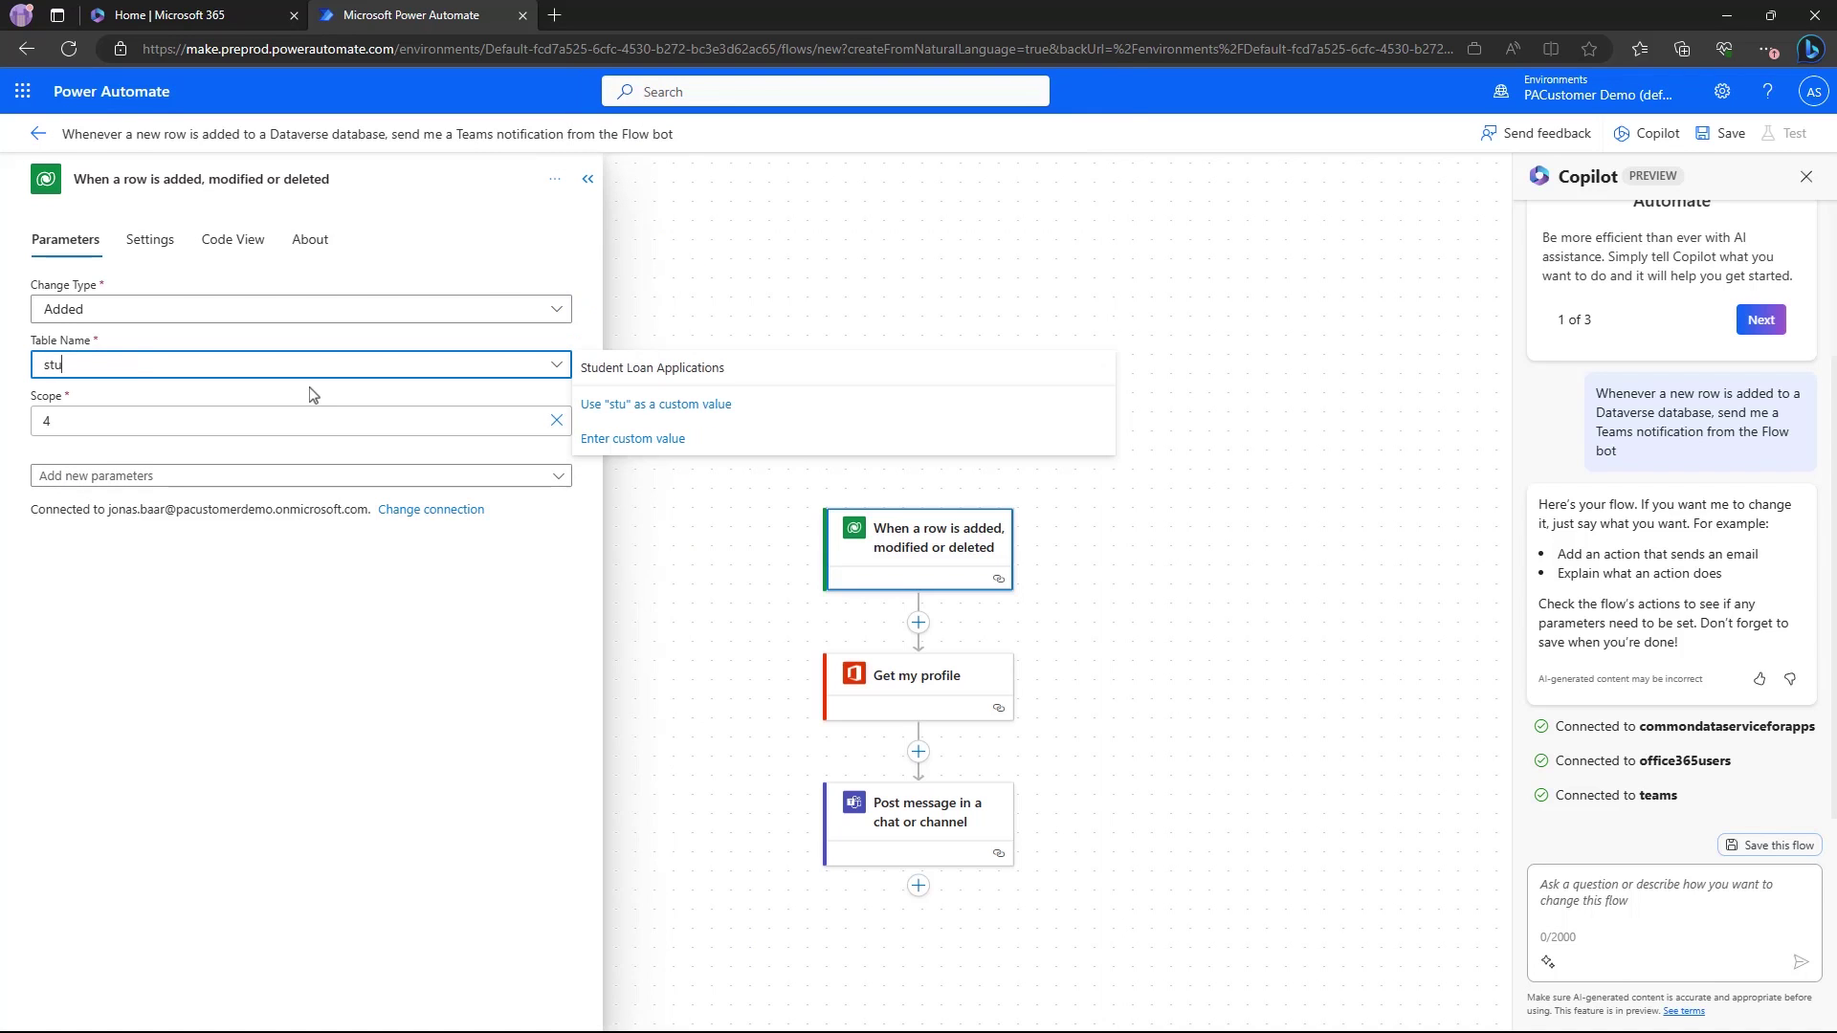
left_click(697, 371)
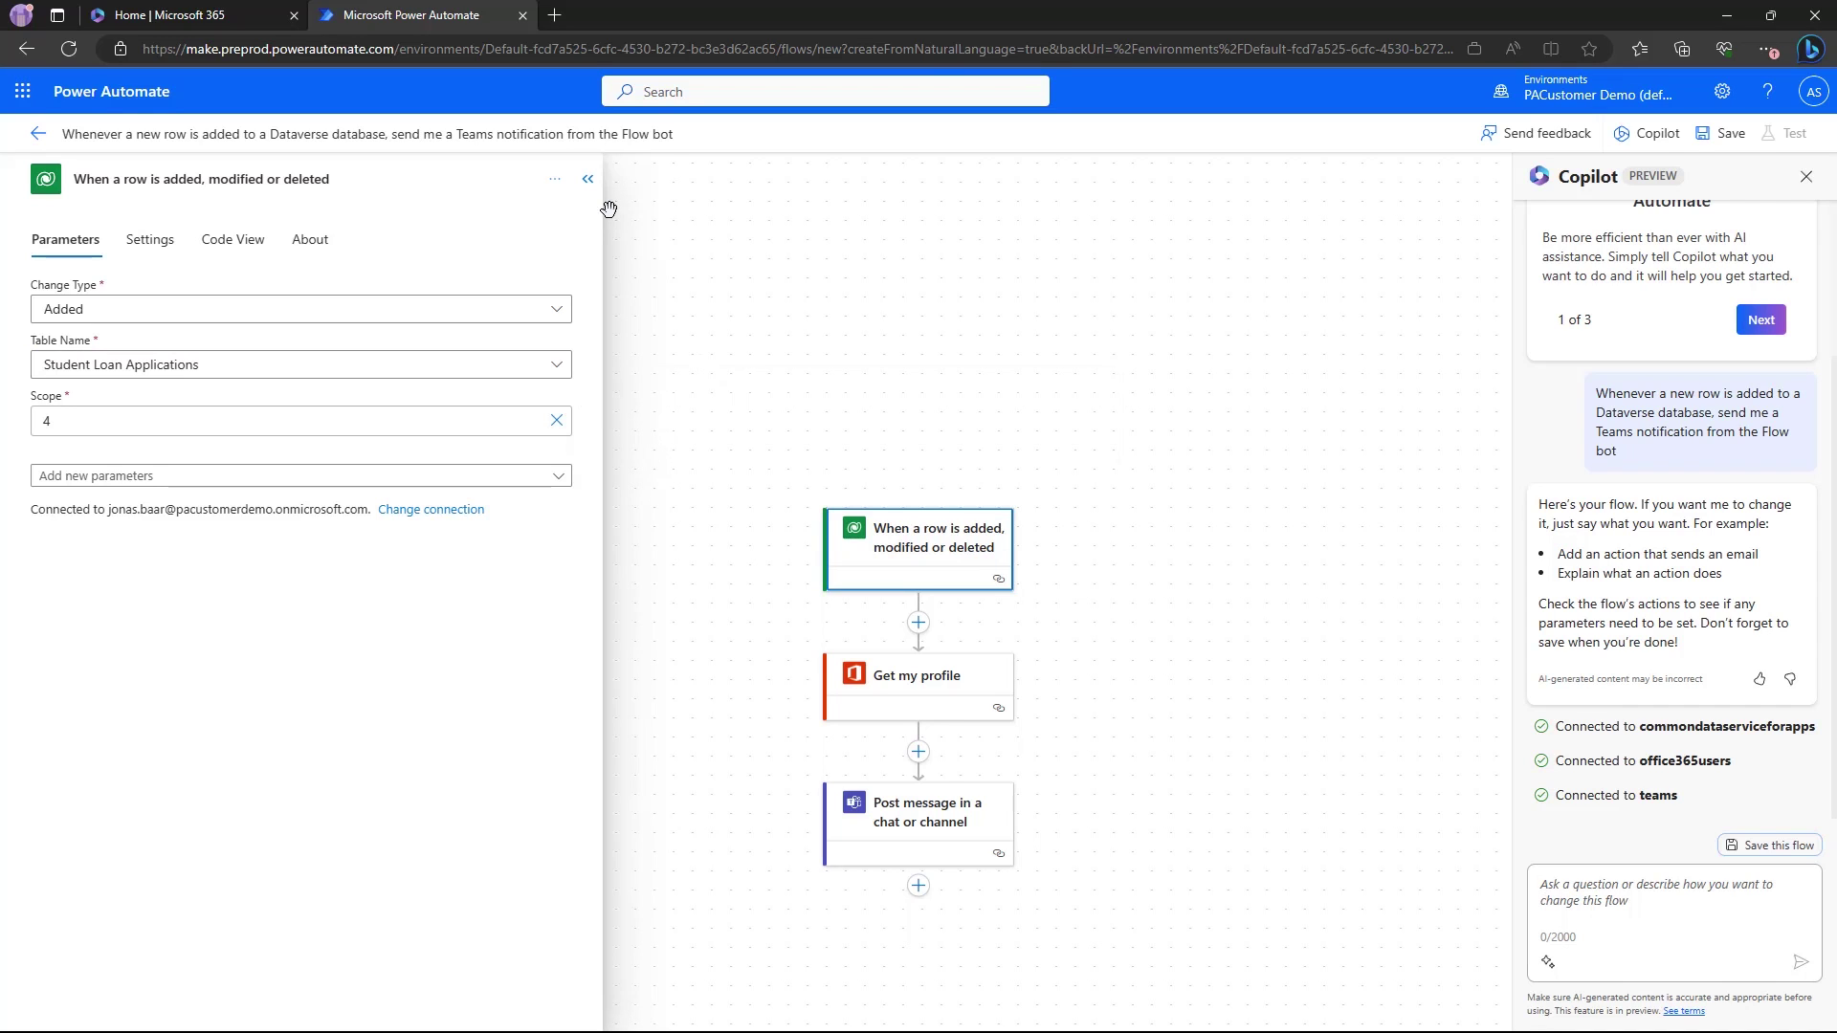
left_click(588, 179)
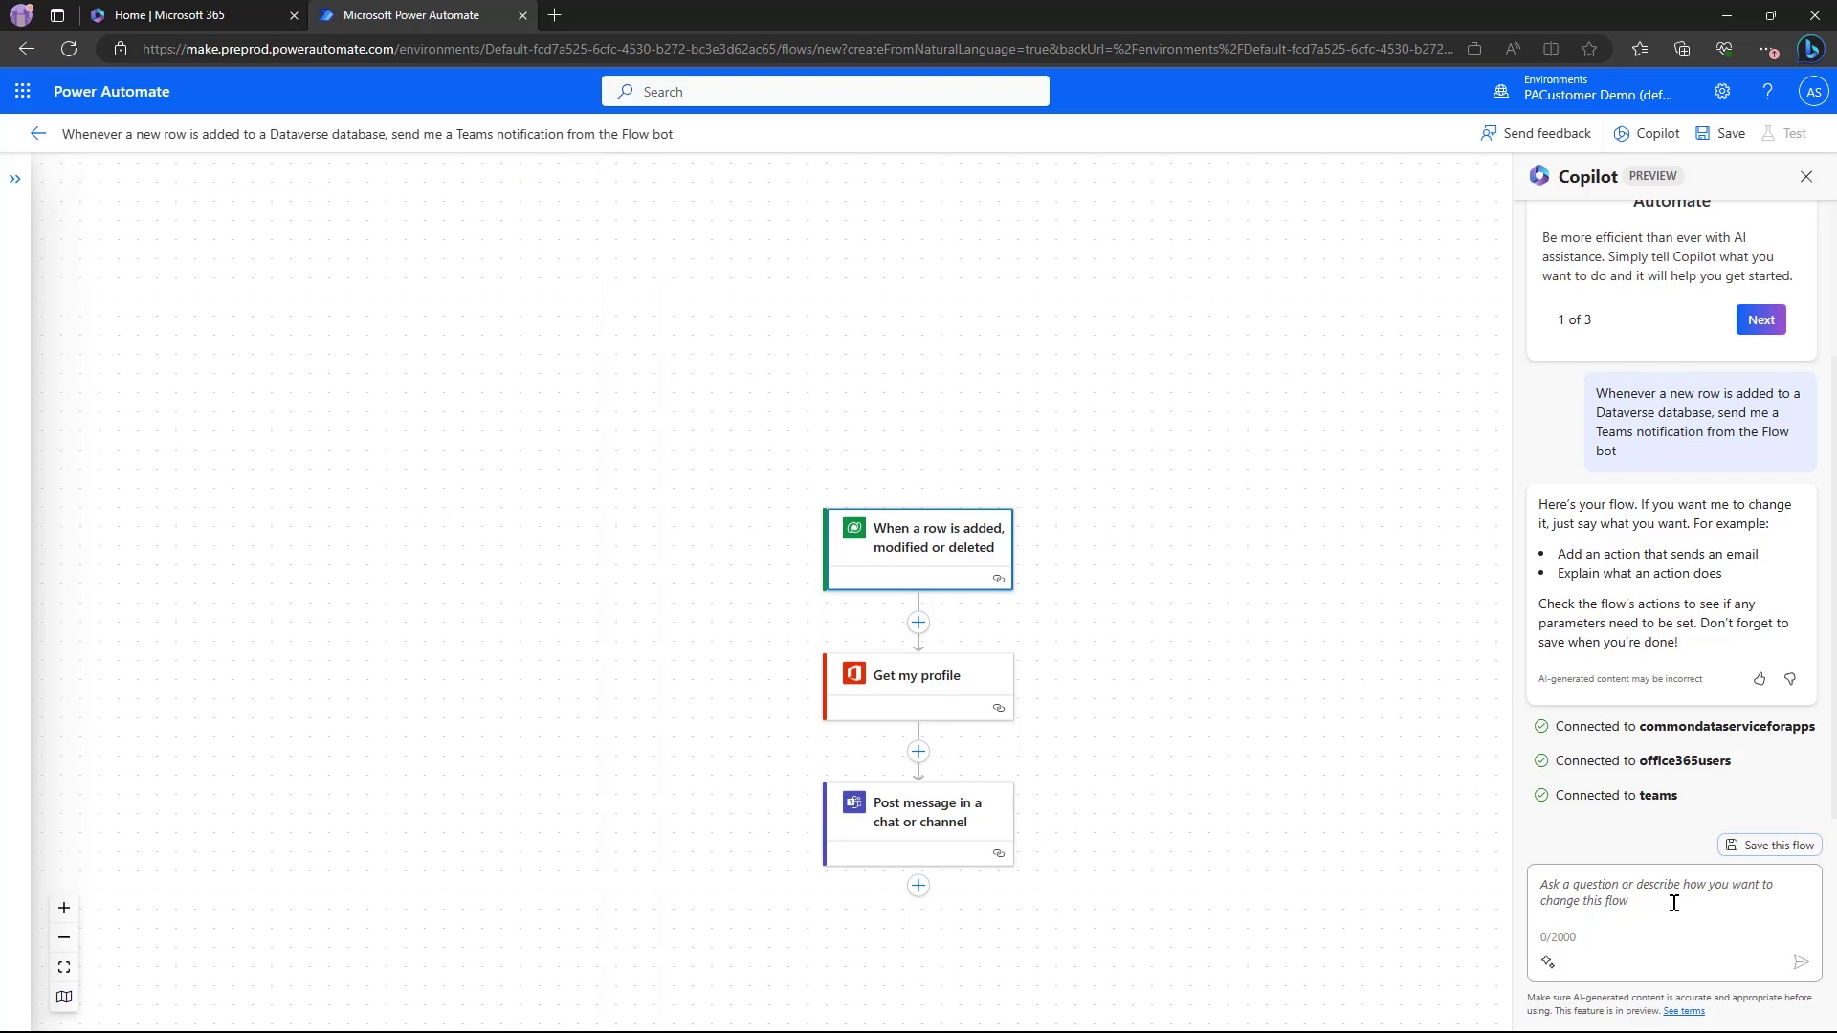
- Ask Copilot to change the flow: "Route the Teams message to my manager if the loan amount is more than 25k"
left_click(1673, 902)
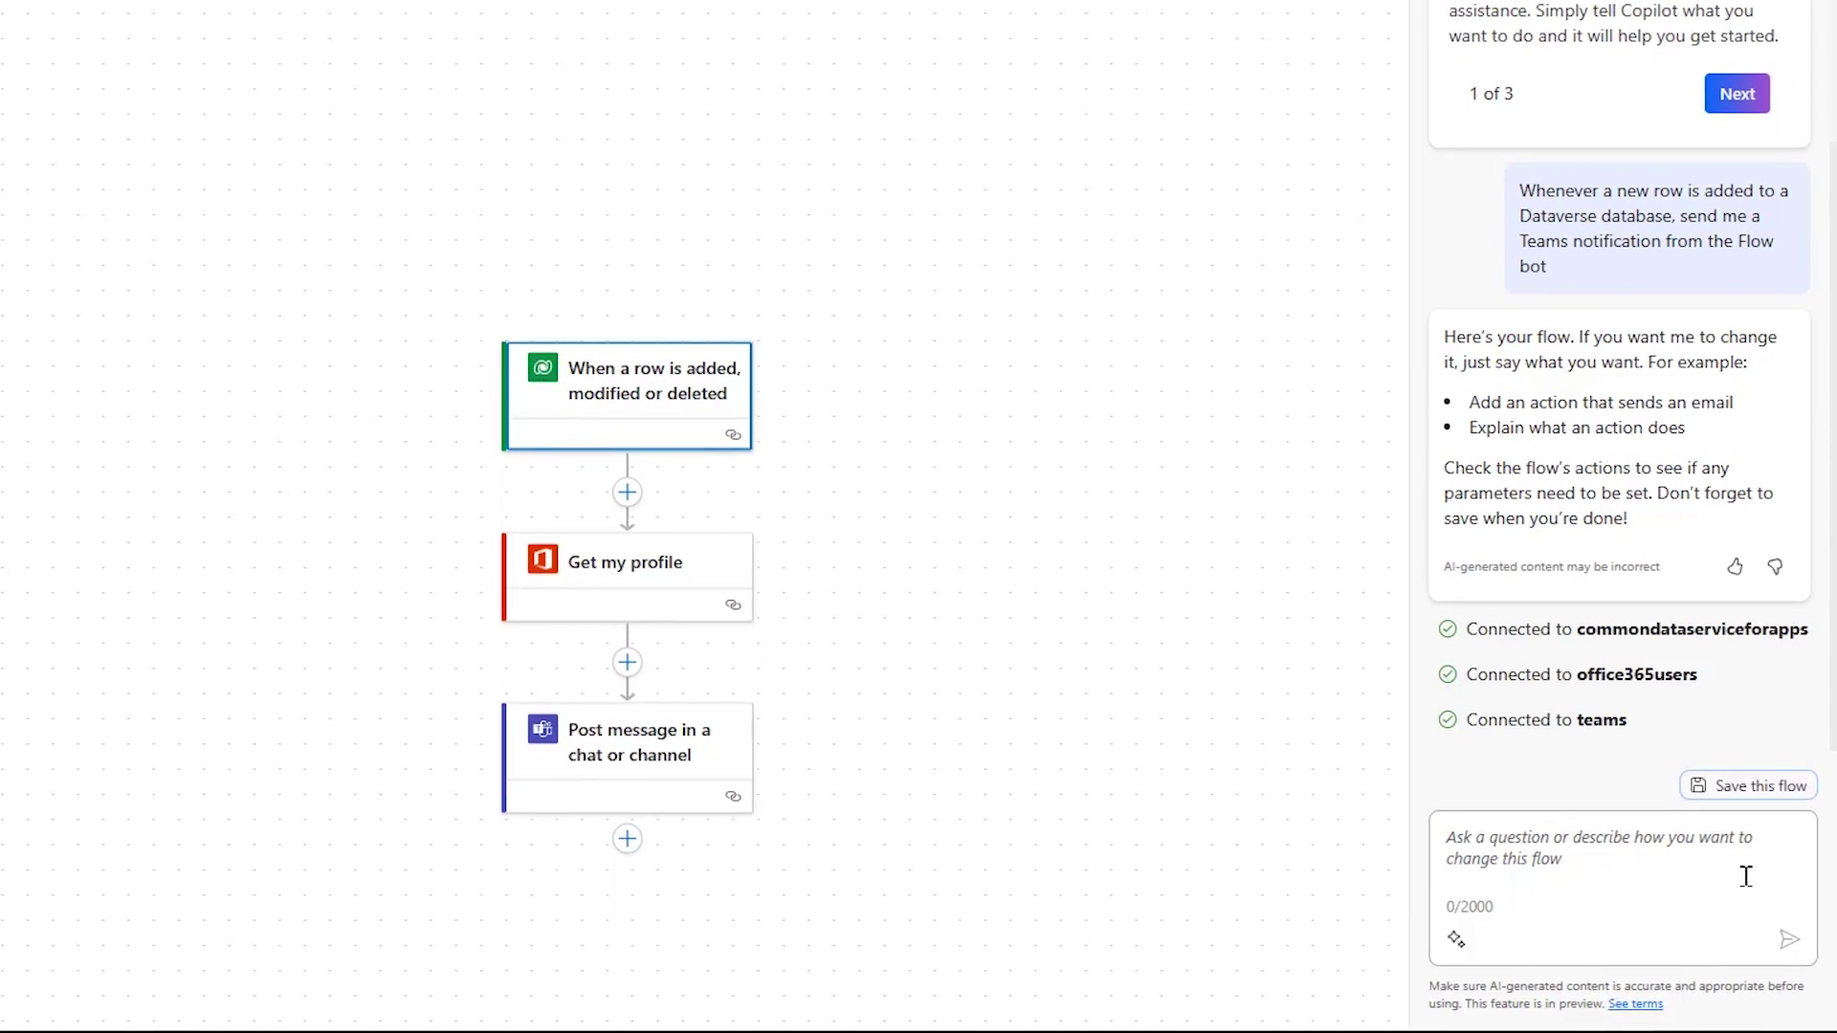
type("Route the Teams message to my manager if the loan amount is more than 25k")
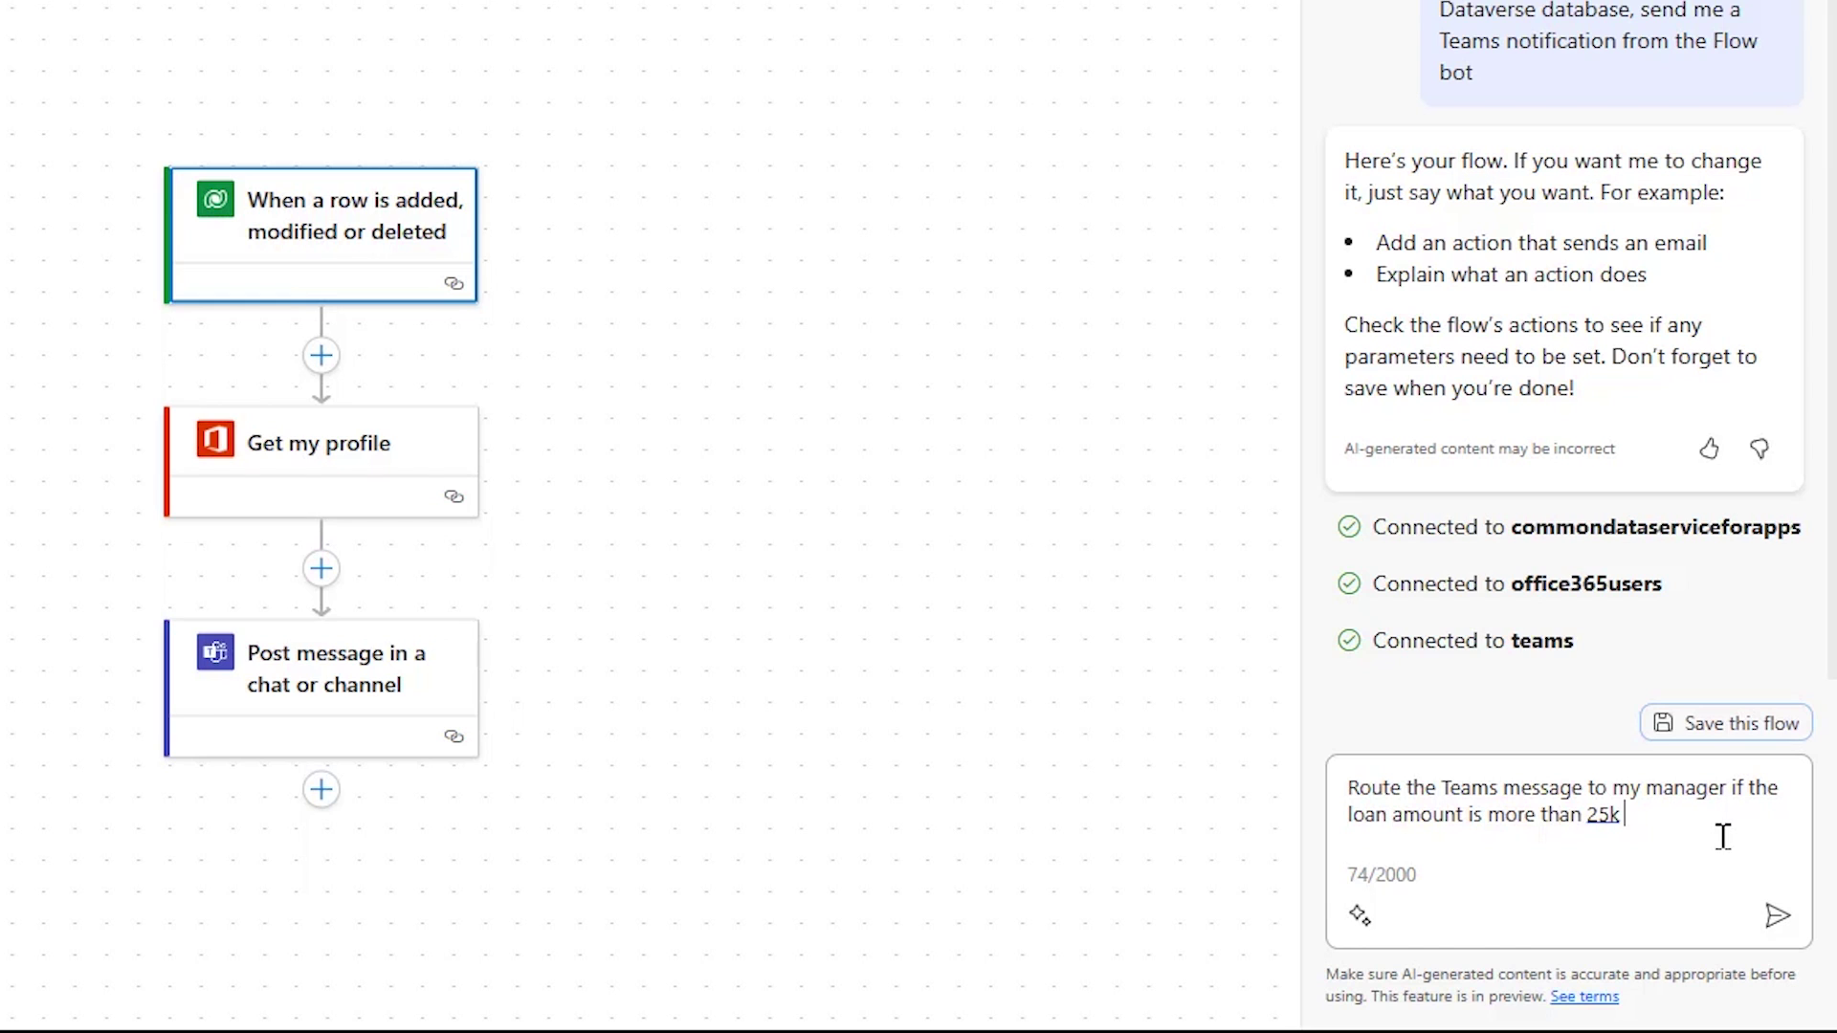
left_click(1765, 913)
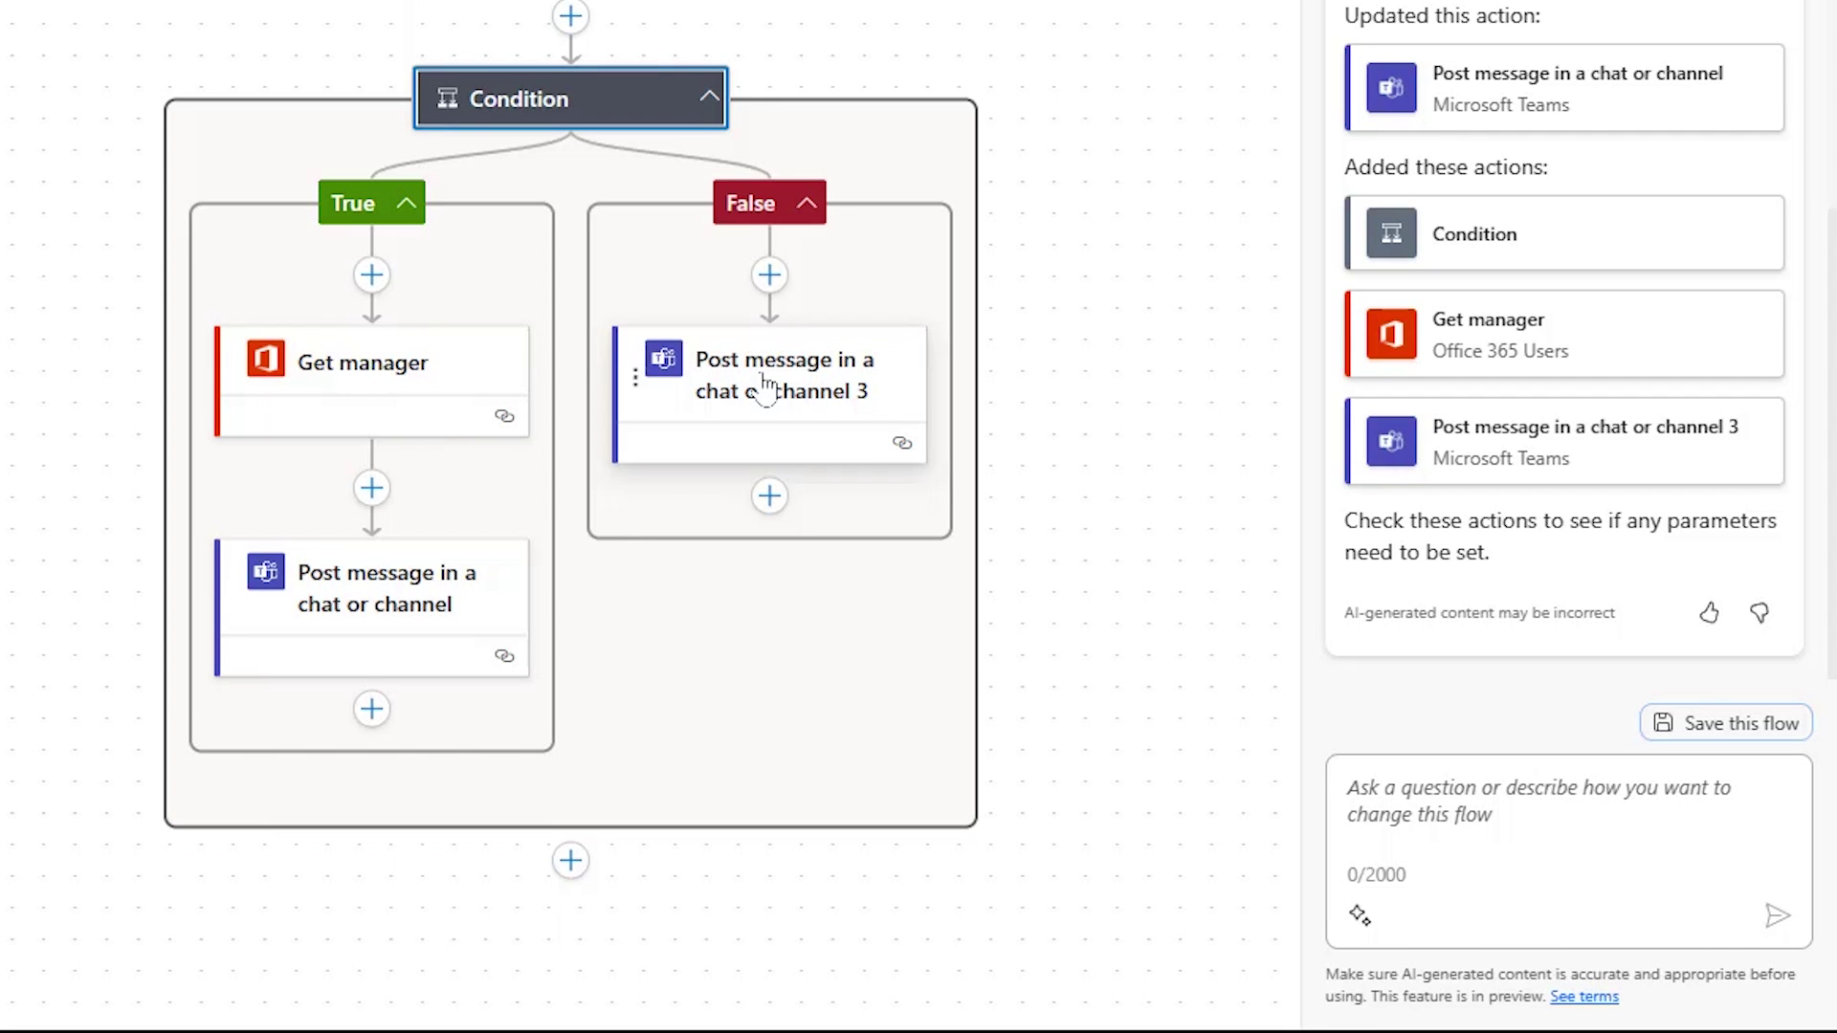
- Write "New student loan application submitted. Details below:" in the message of the True branch's Teams post, followed by a new line
left_click(402, 616)
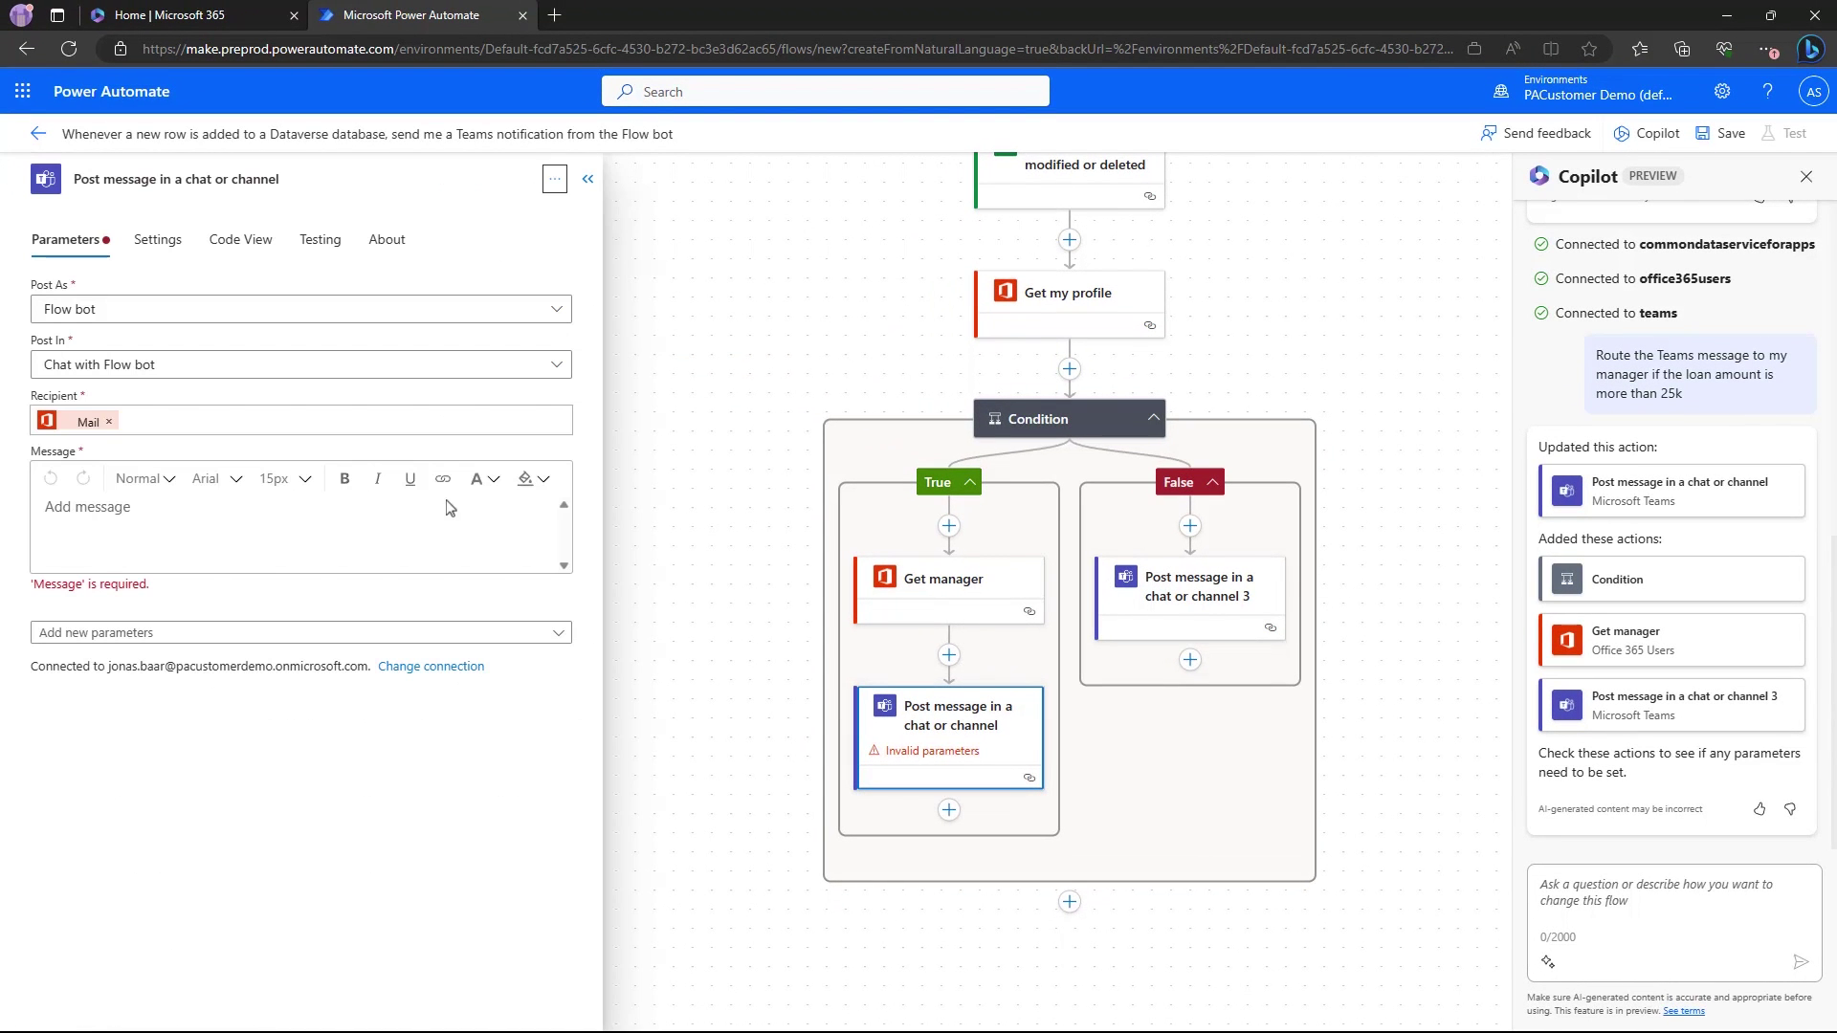
left_click(346, 496)
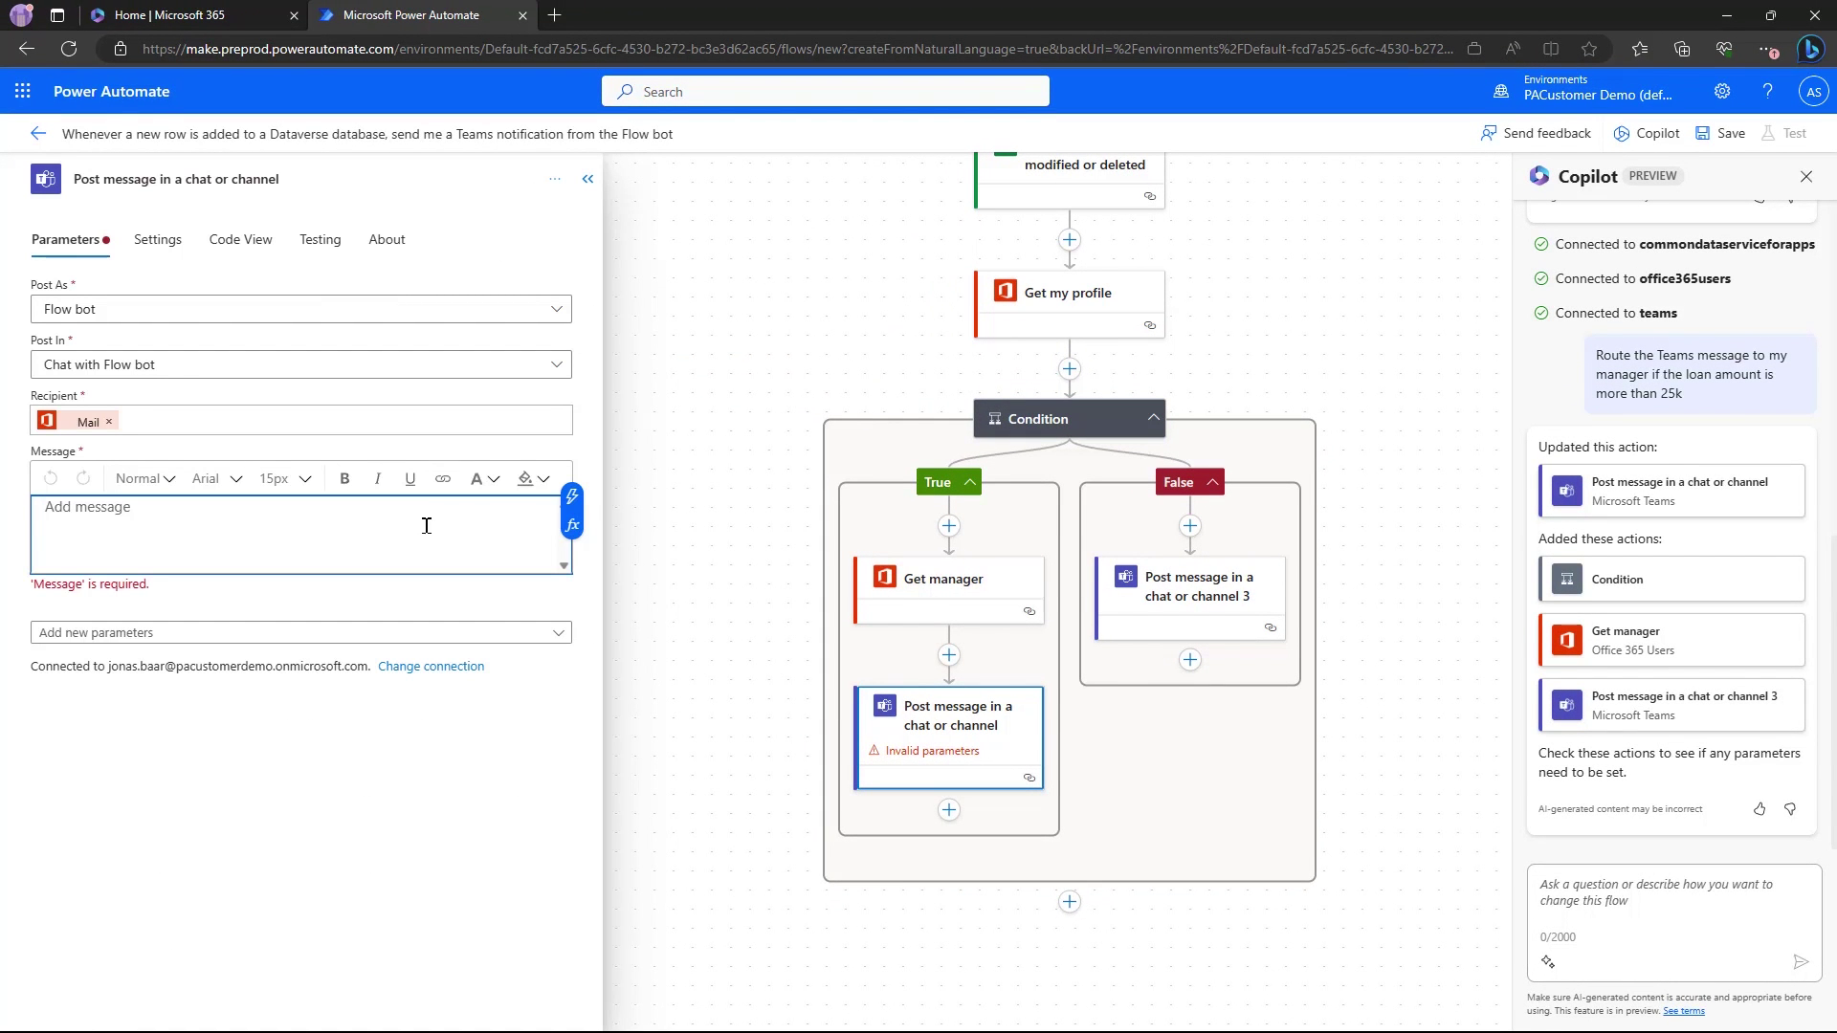
type("N")
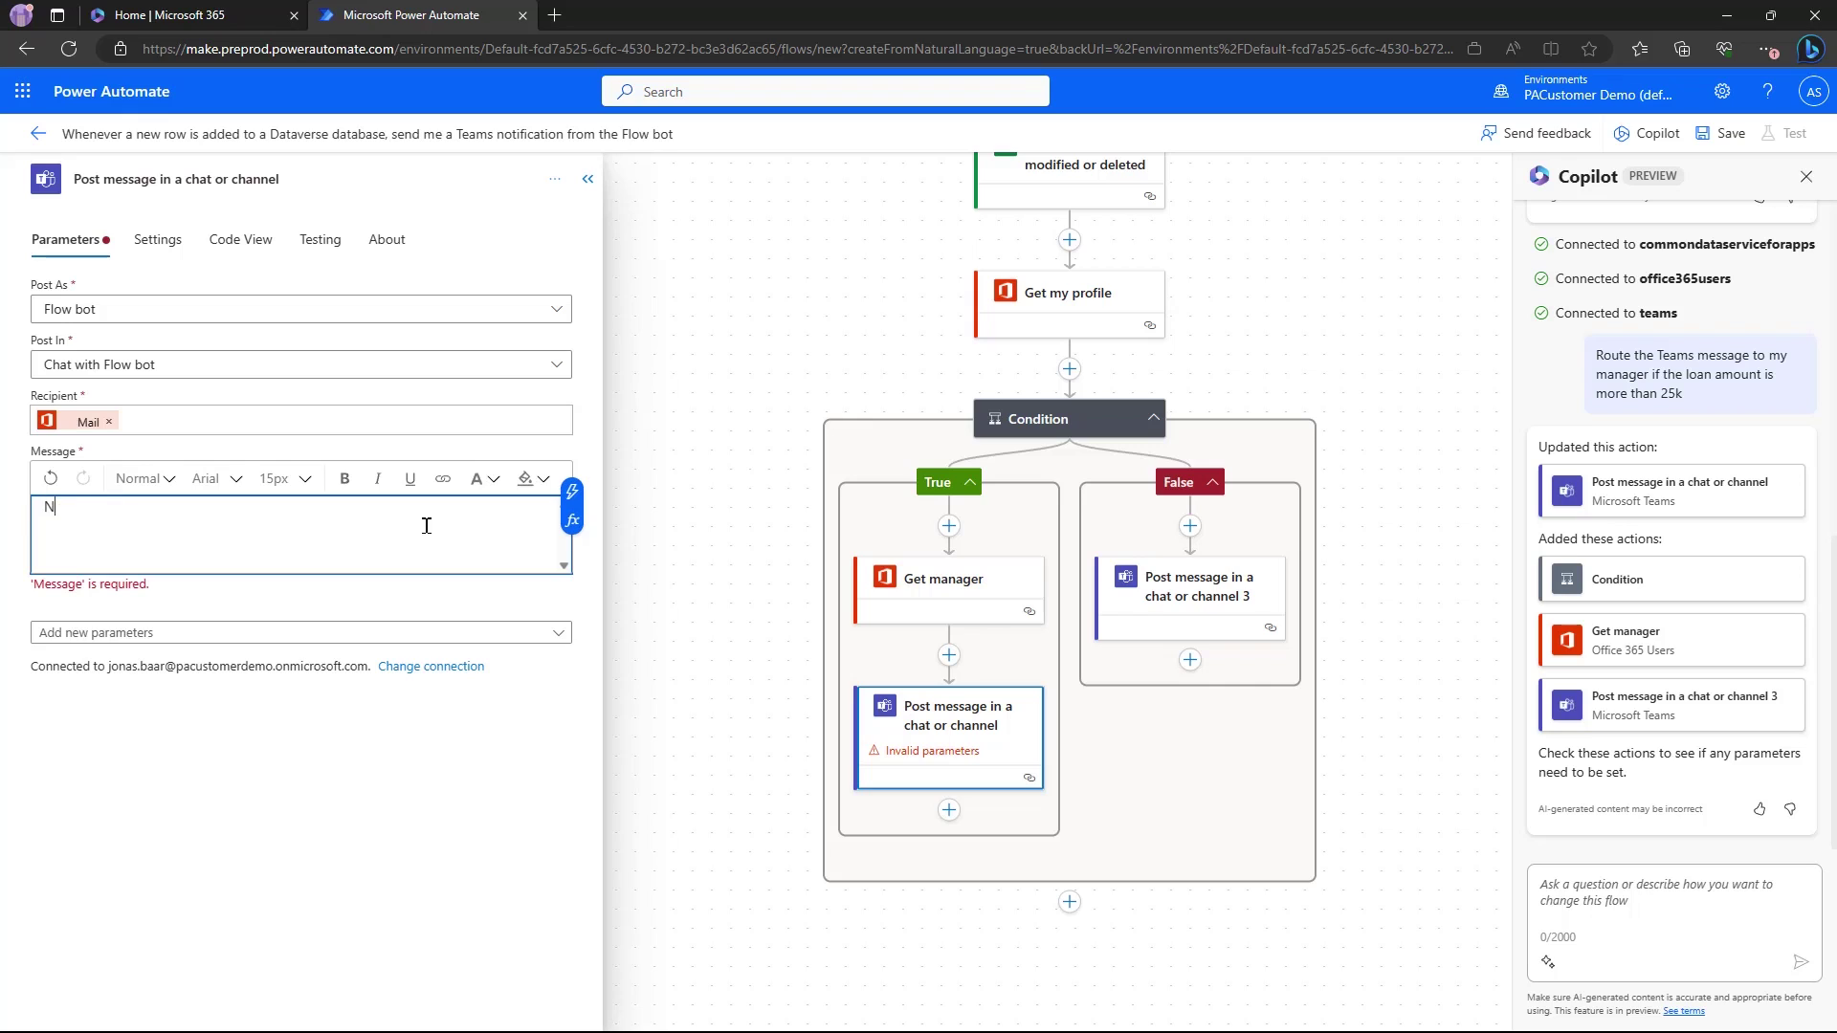
type("ew student loan application subm")
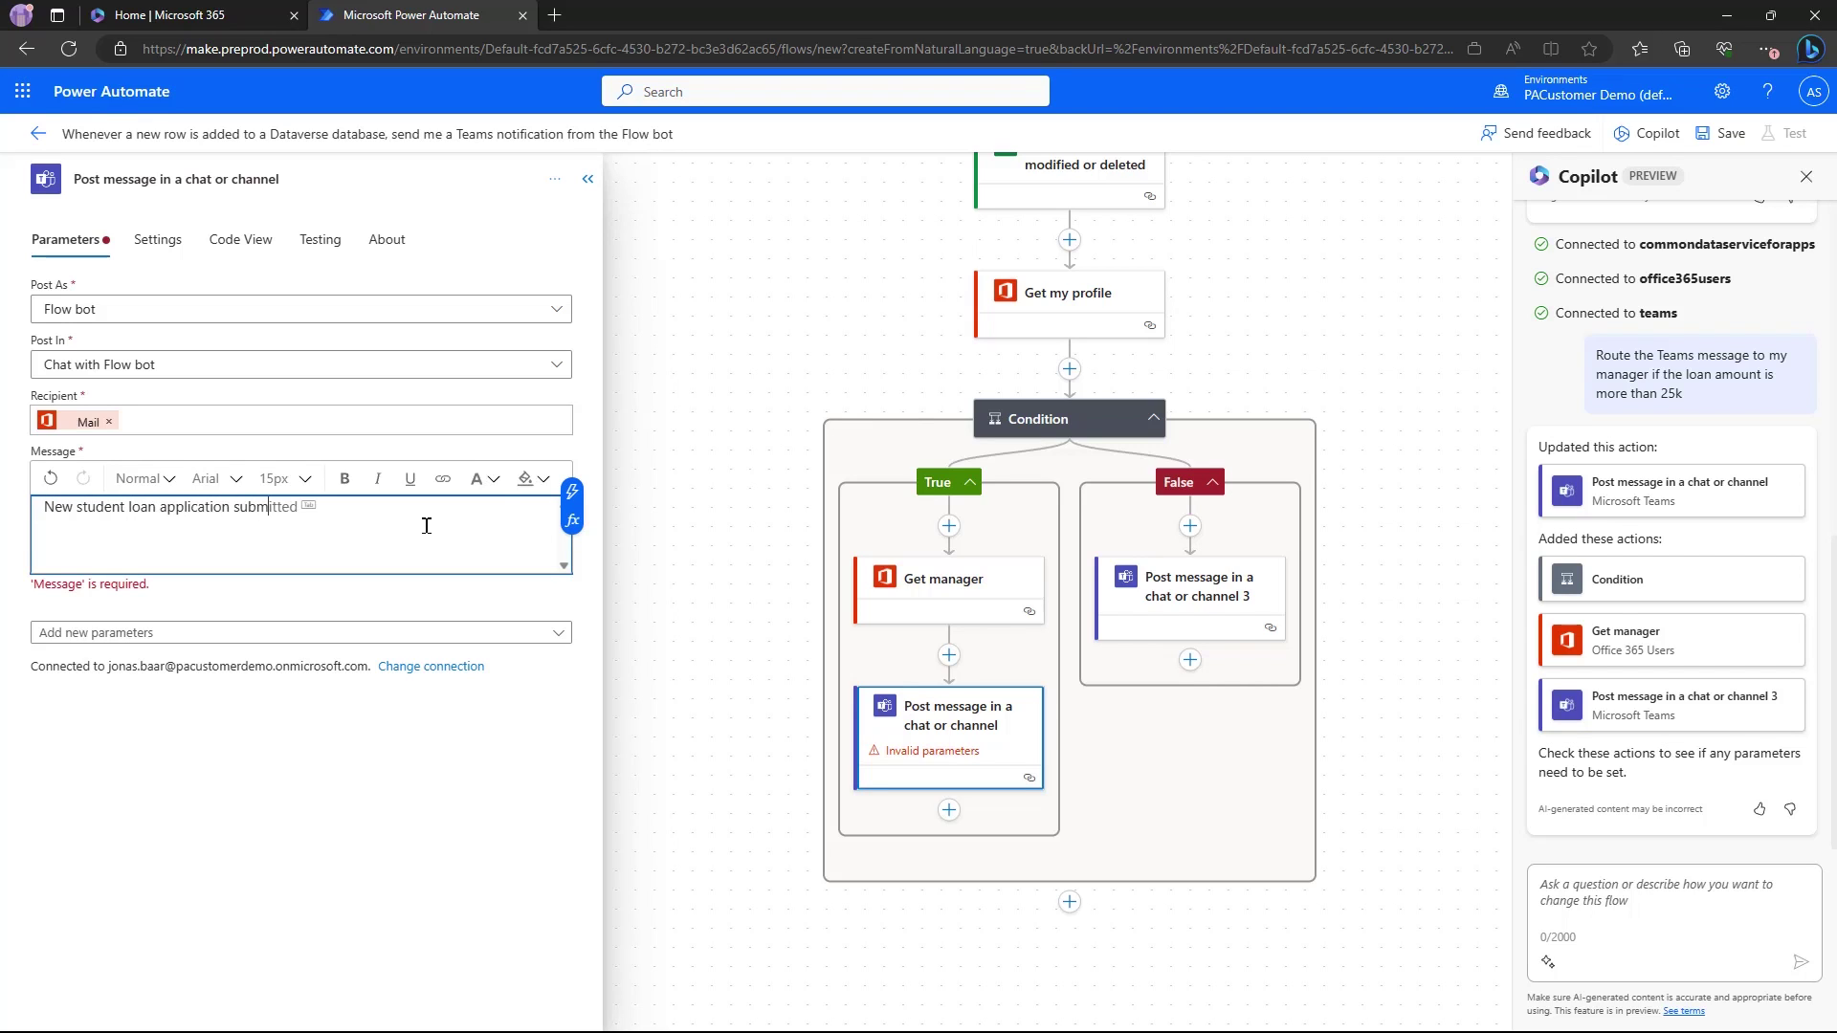
type("itted.  Details below:")
key("Return")
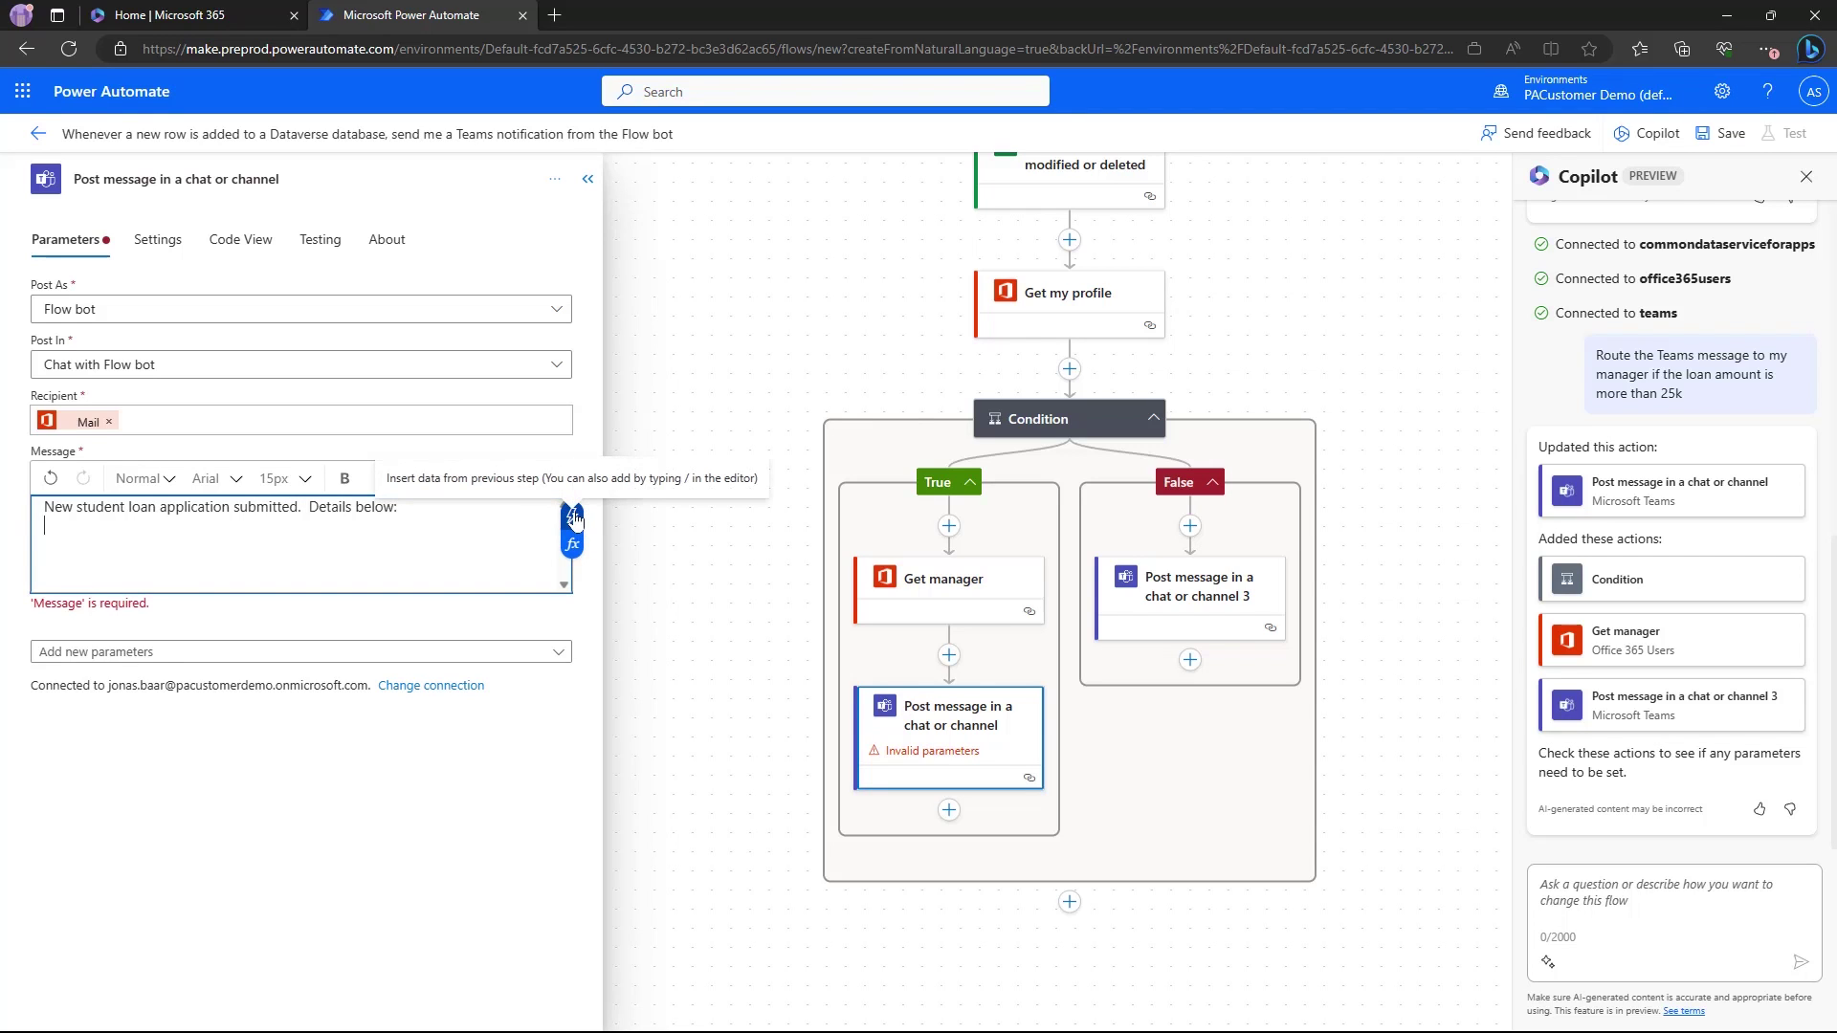
- Insert the trigger's Name, Loan Amount and Loan Purpose as dynamic content on separate lines below the message text
left_click(573, 520)
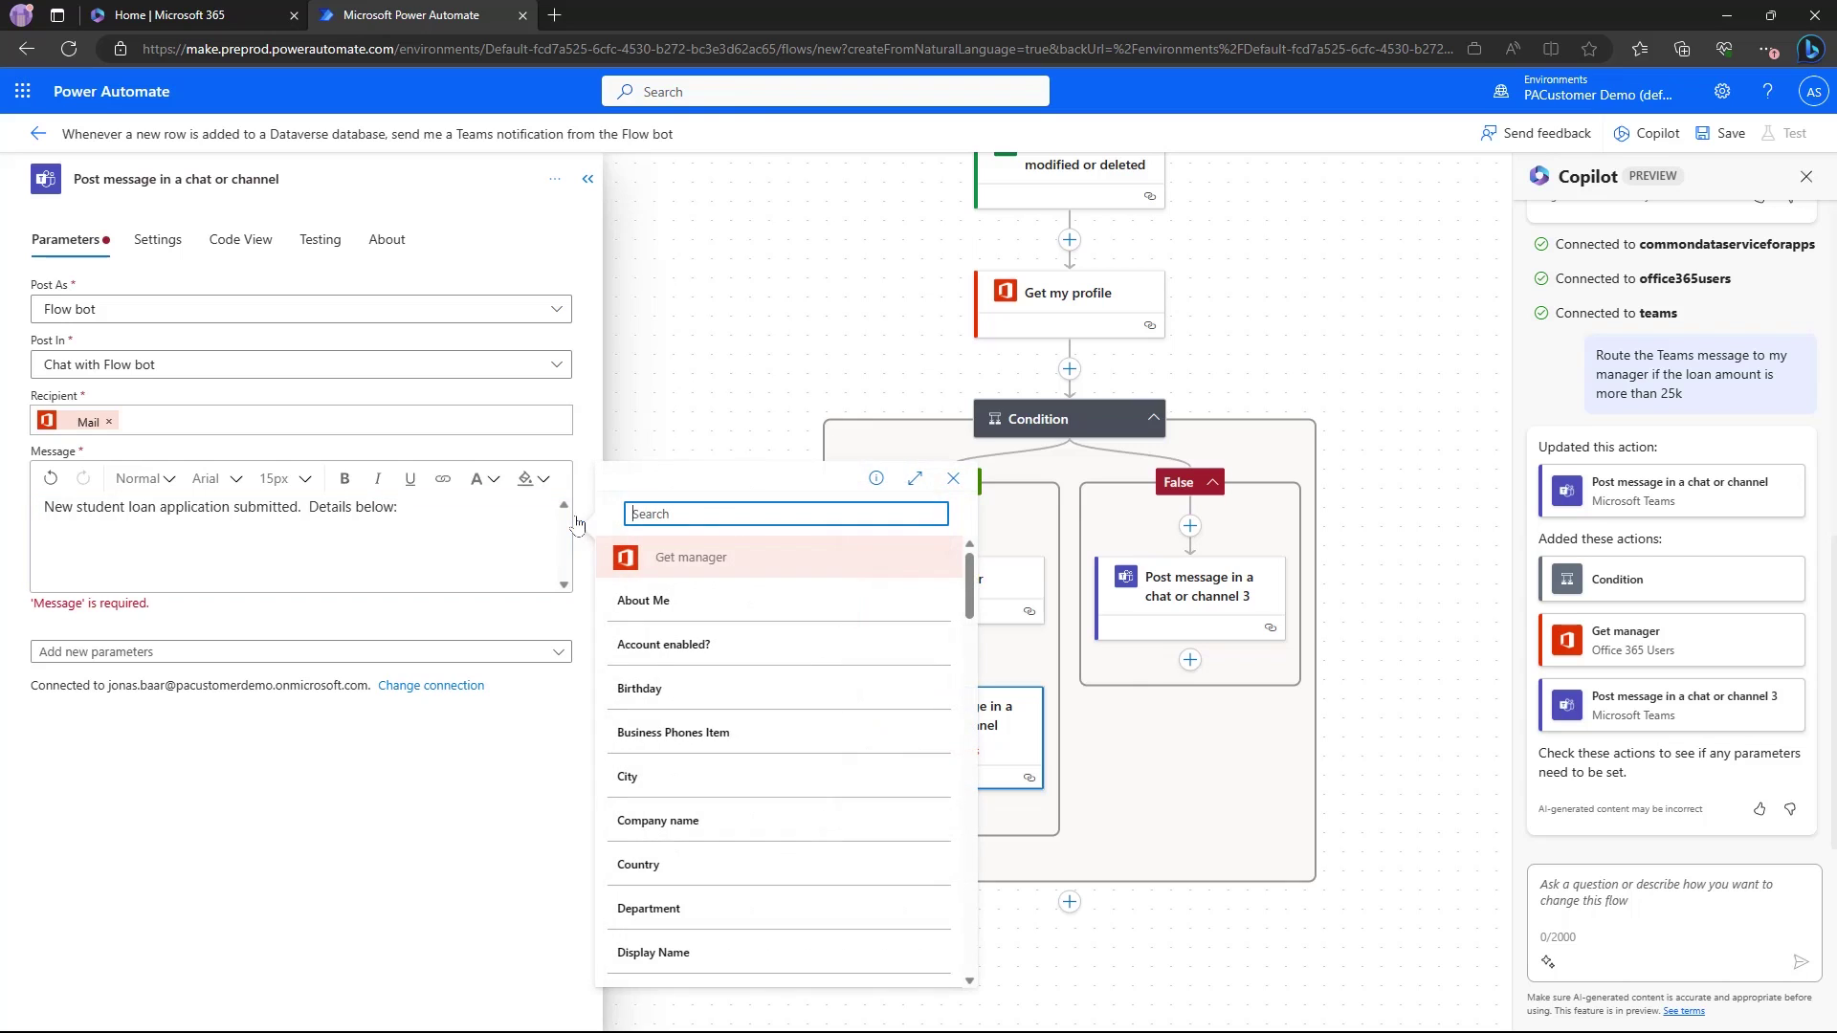
scroll(808, 830, "down", 10)
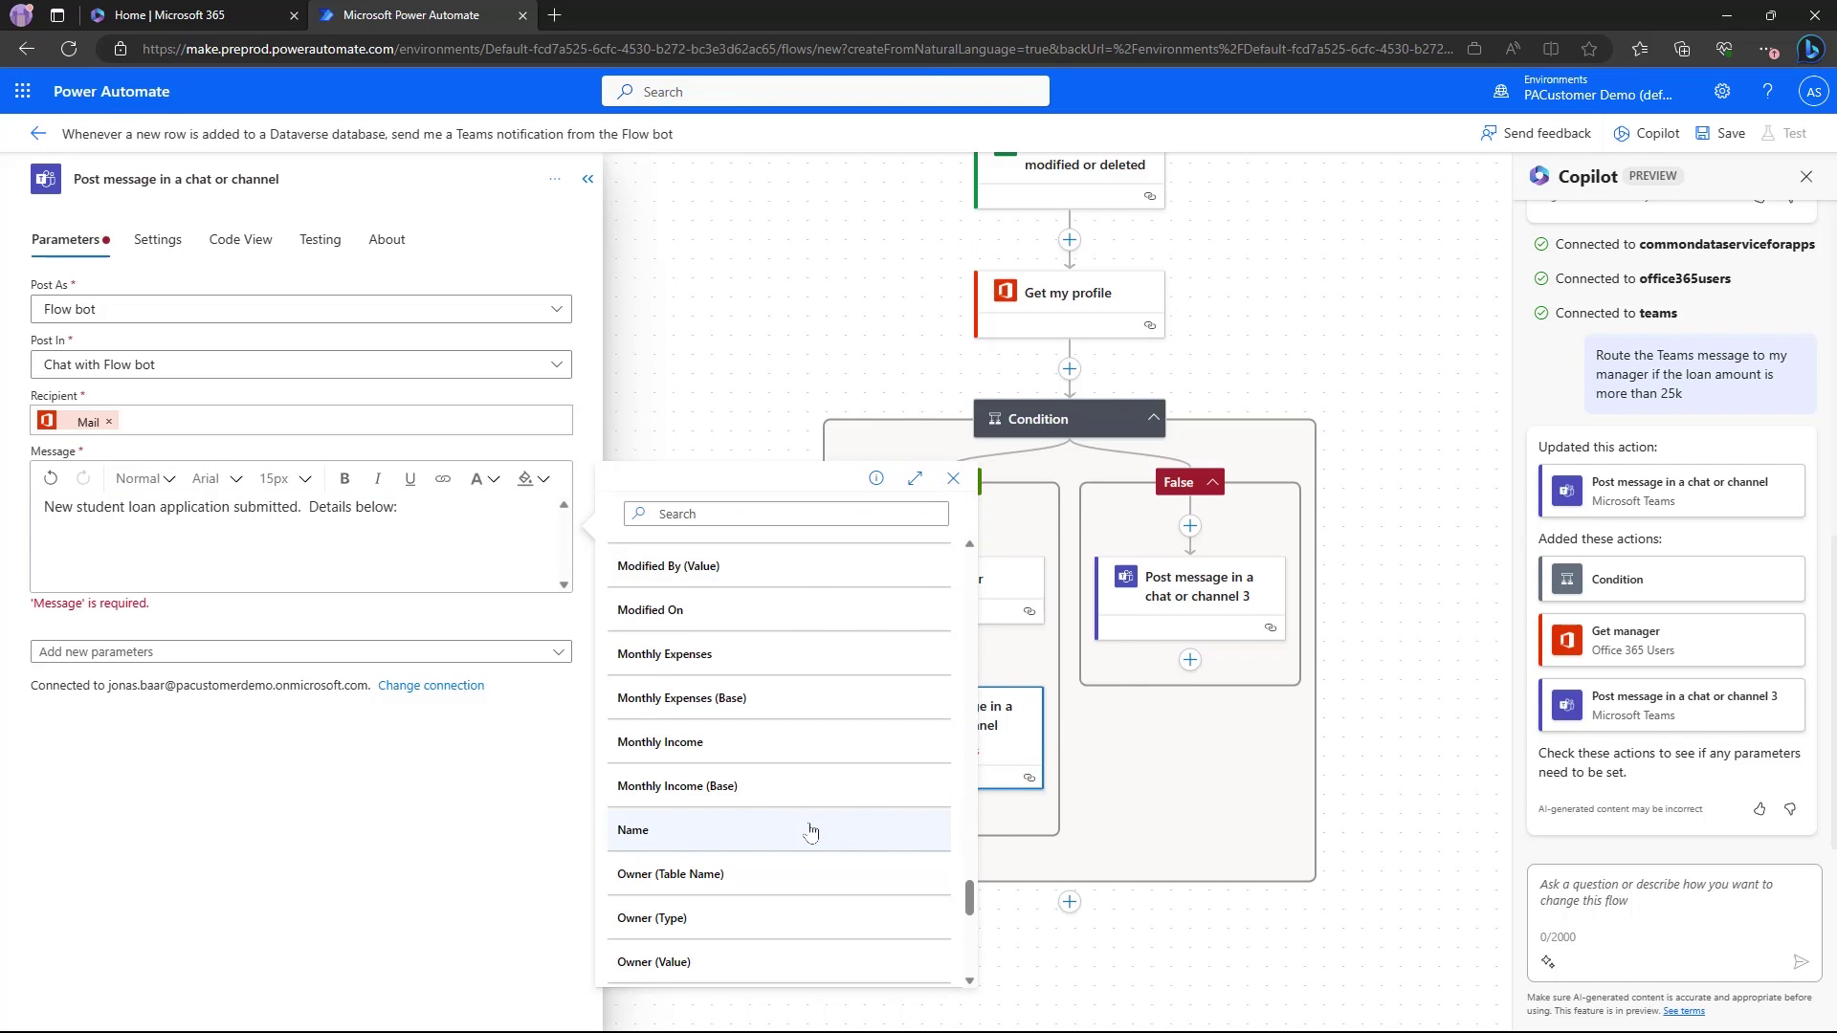
left_click(810, 831)
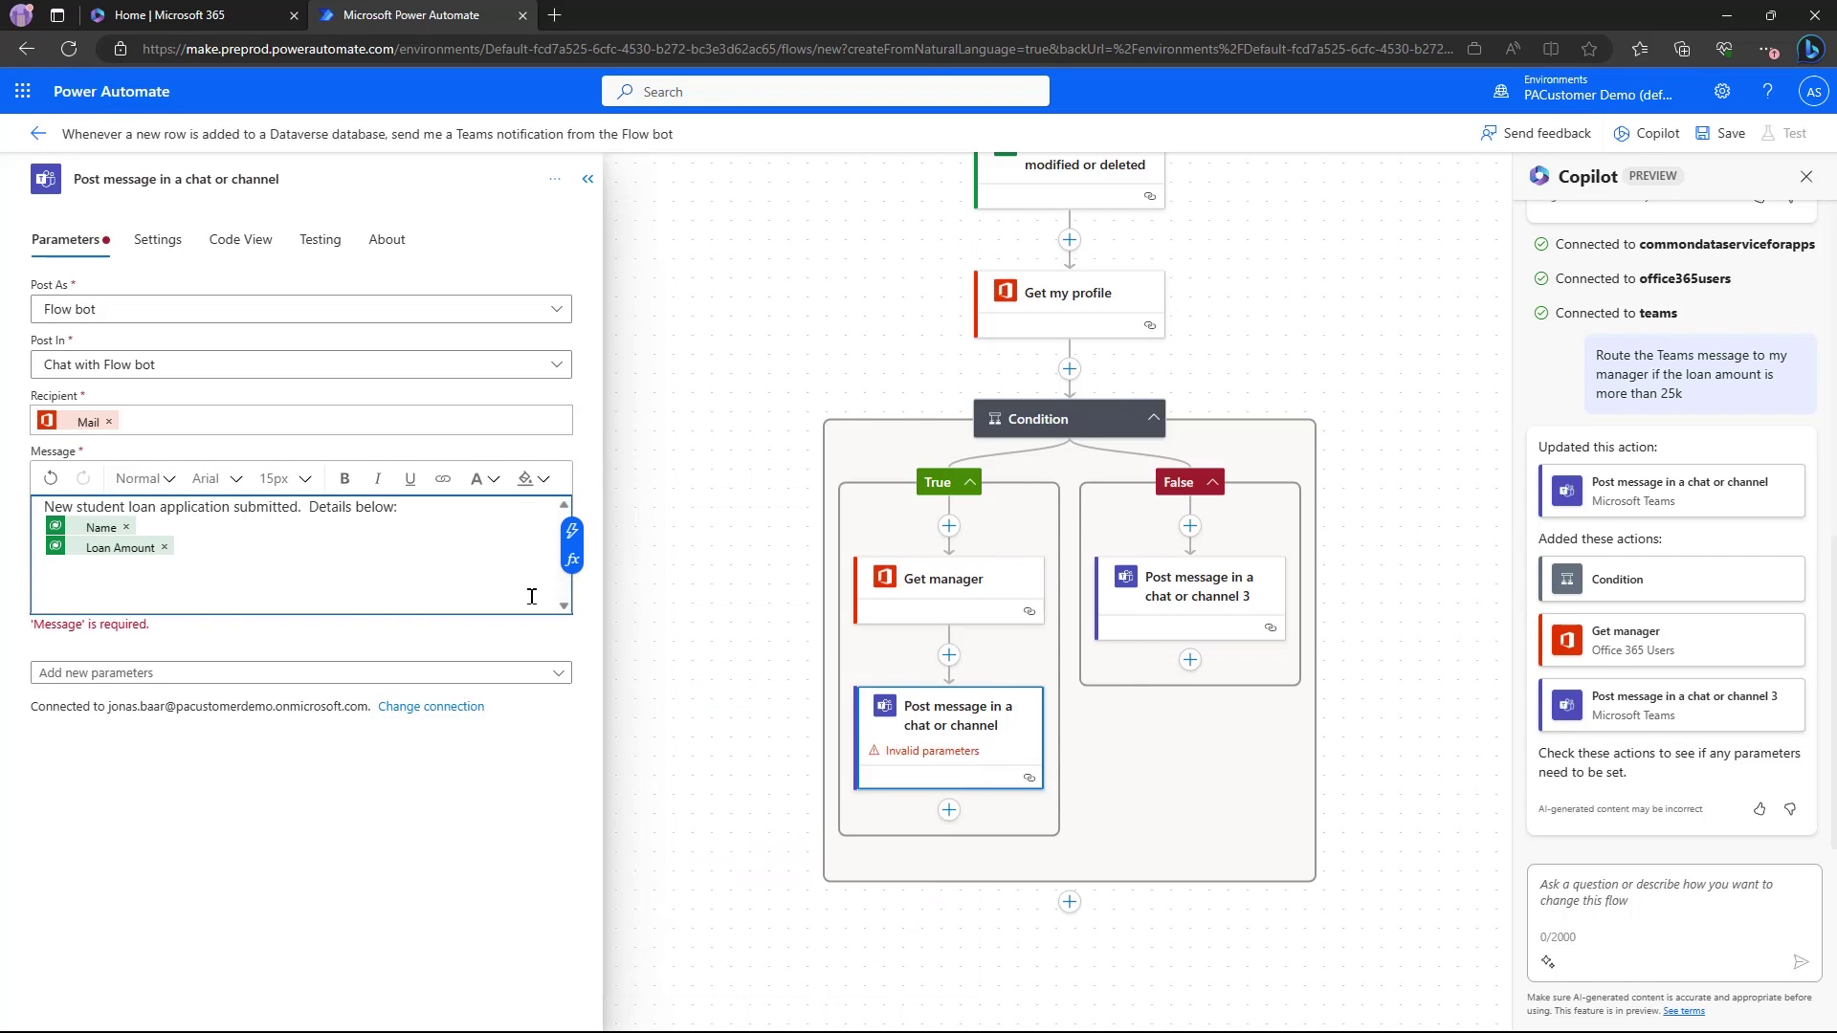
left_click(572, 531)
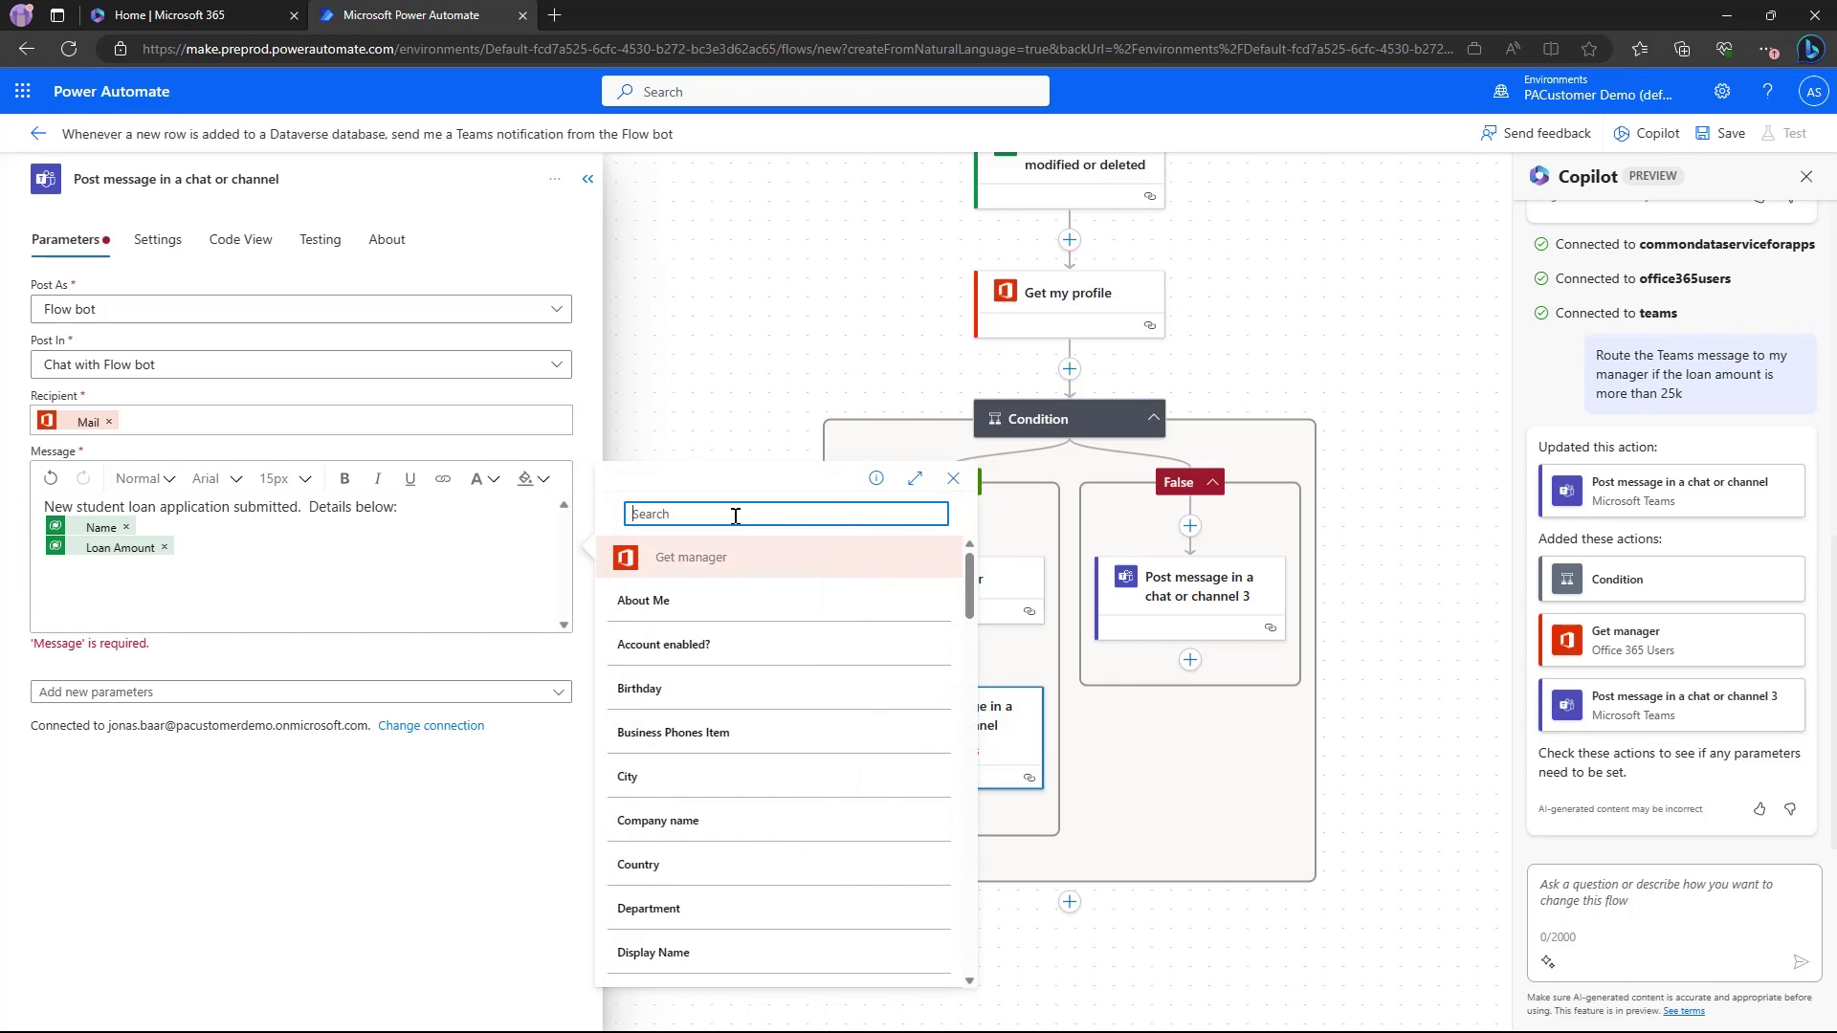
type("loan pu")
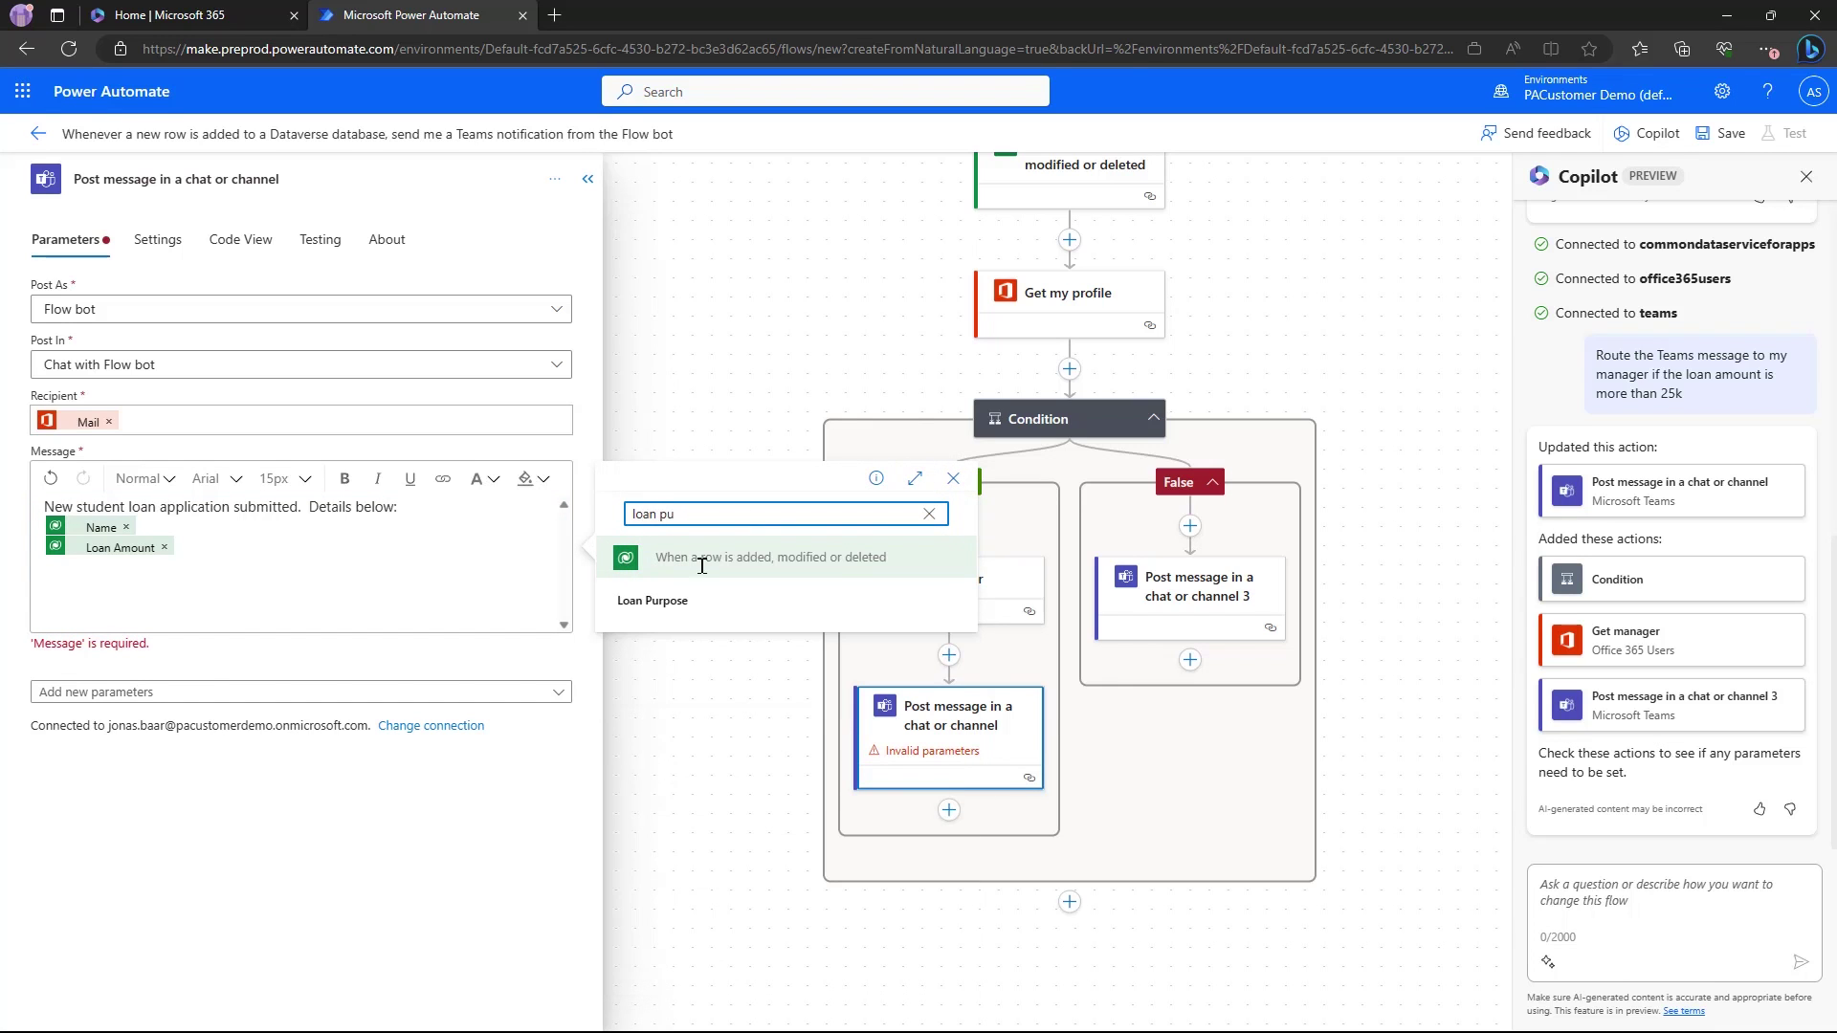
left_click(652, 599)
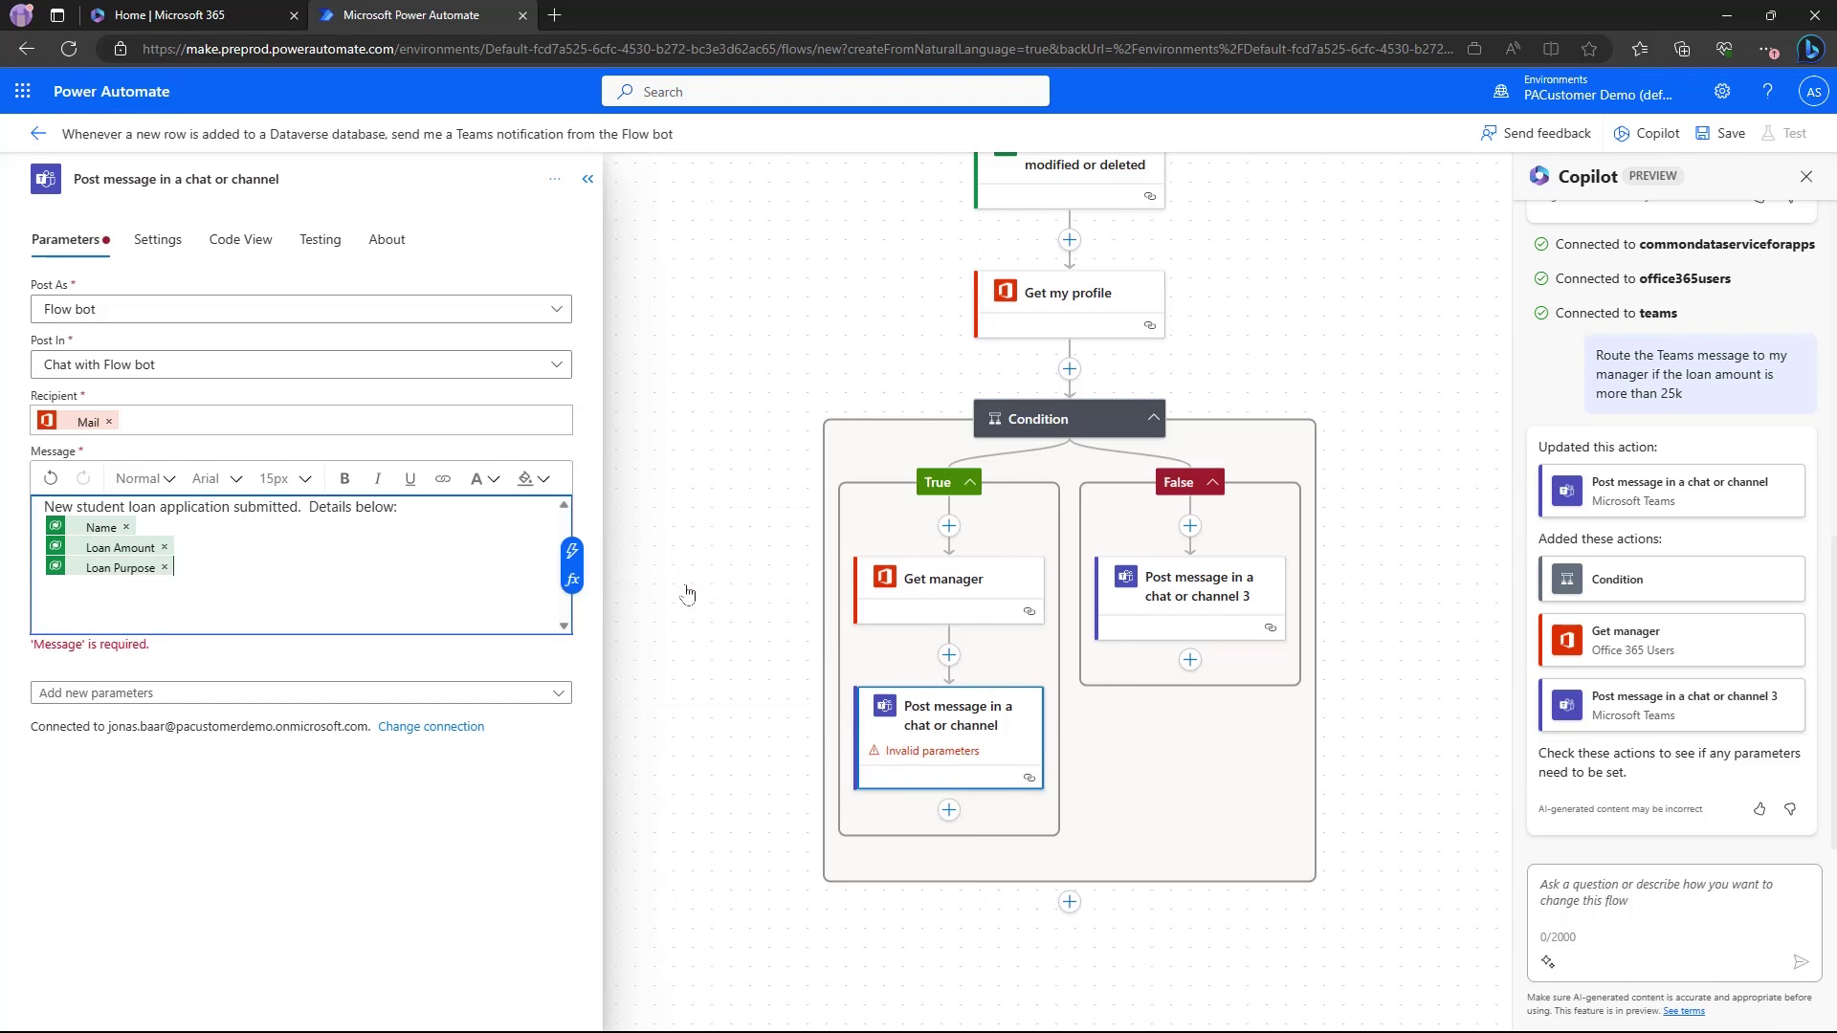
- Fill the False branch's Teams message with "New student loan application submitted. Details below:" and the Name, Loan Amount and Loan Purpose fields
left_click(1213, 586)
type("New student loan application submitted.  Details below: Name Loan Amount Loan Purpose")
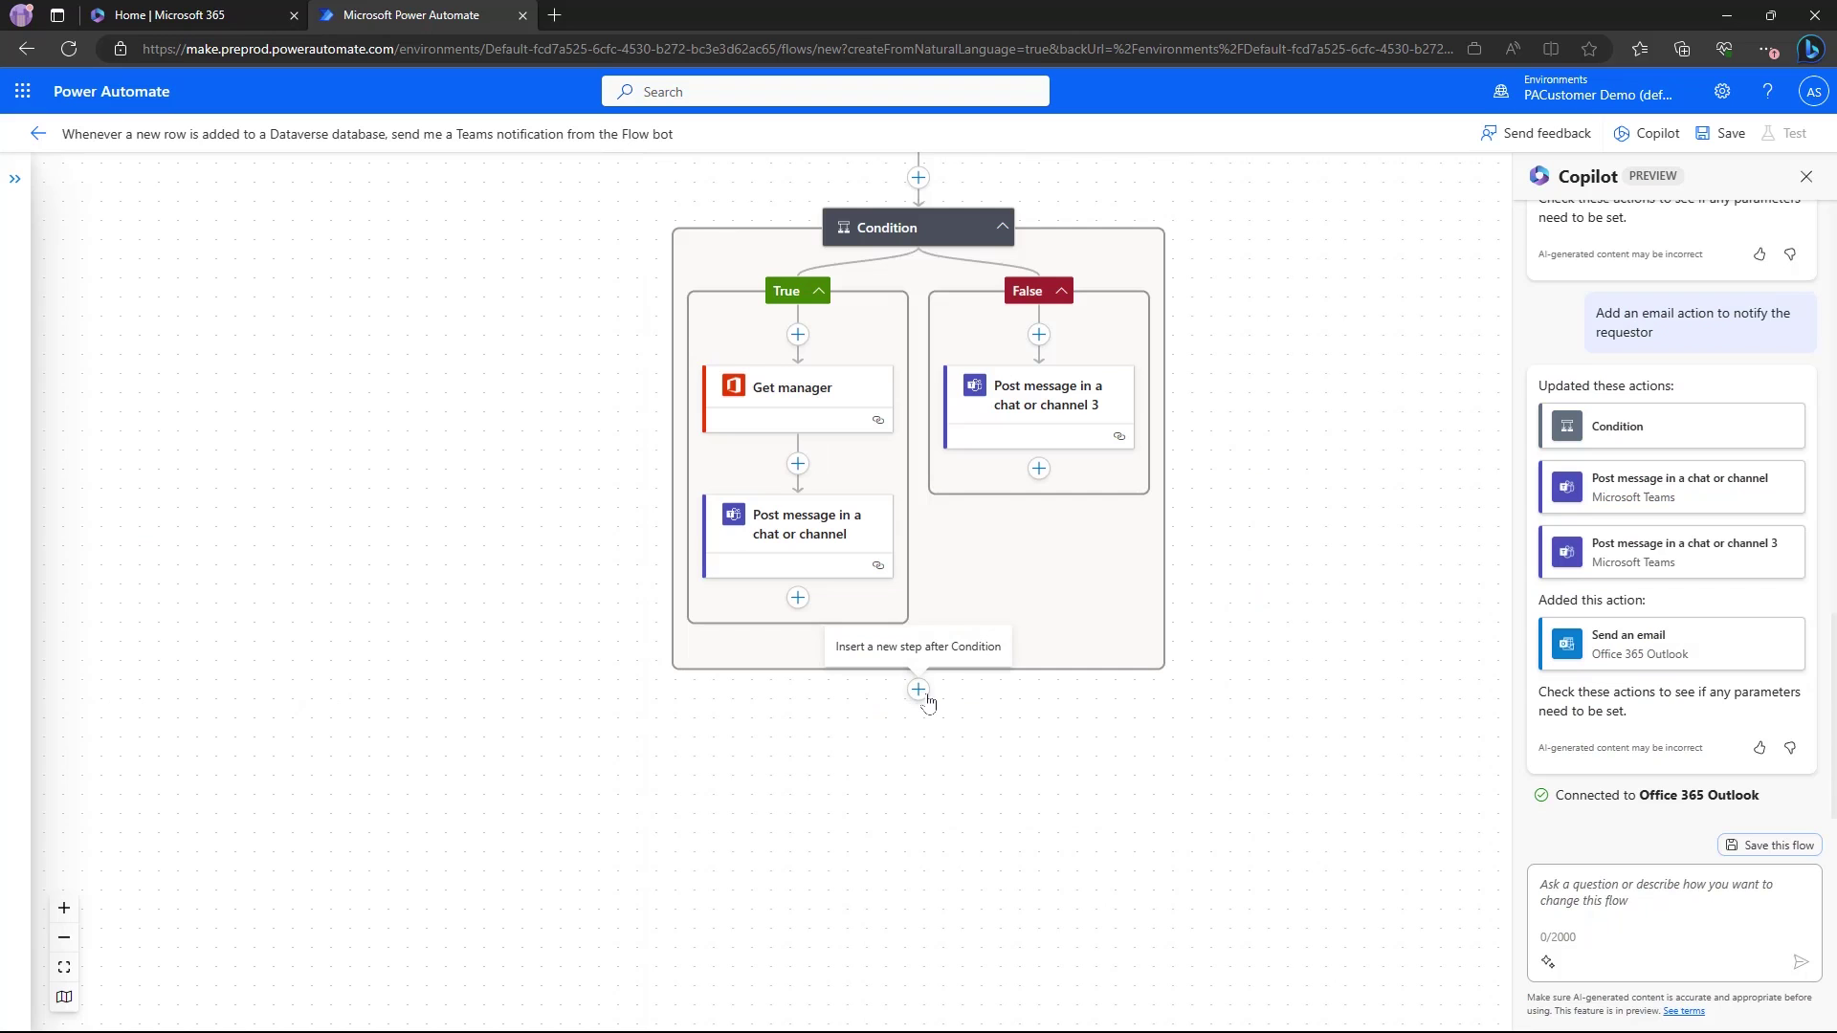
- Add the Office 365 Outlook action Send an email (V2) after the Condition, searching the actions for "outlook"
left_click(918, 688)
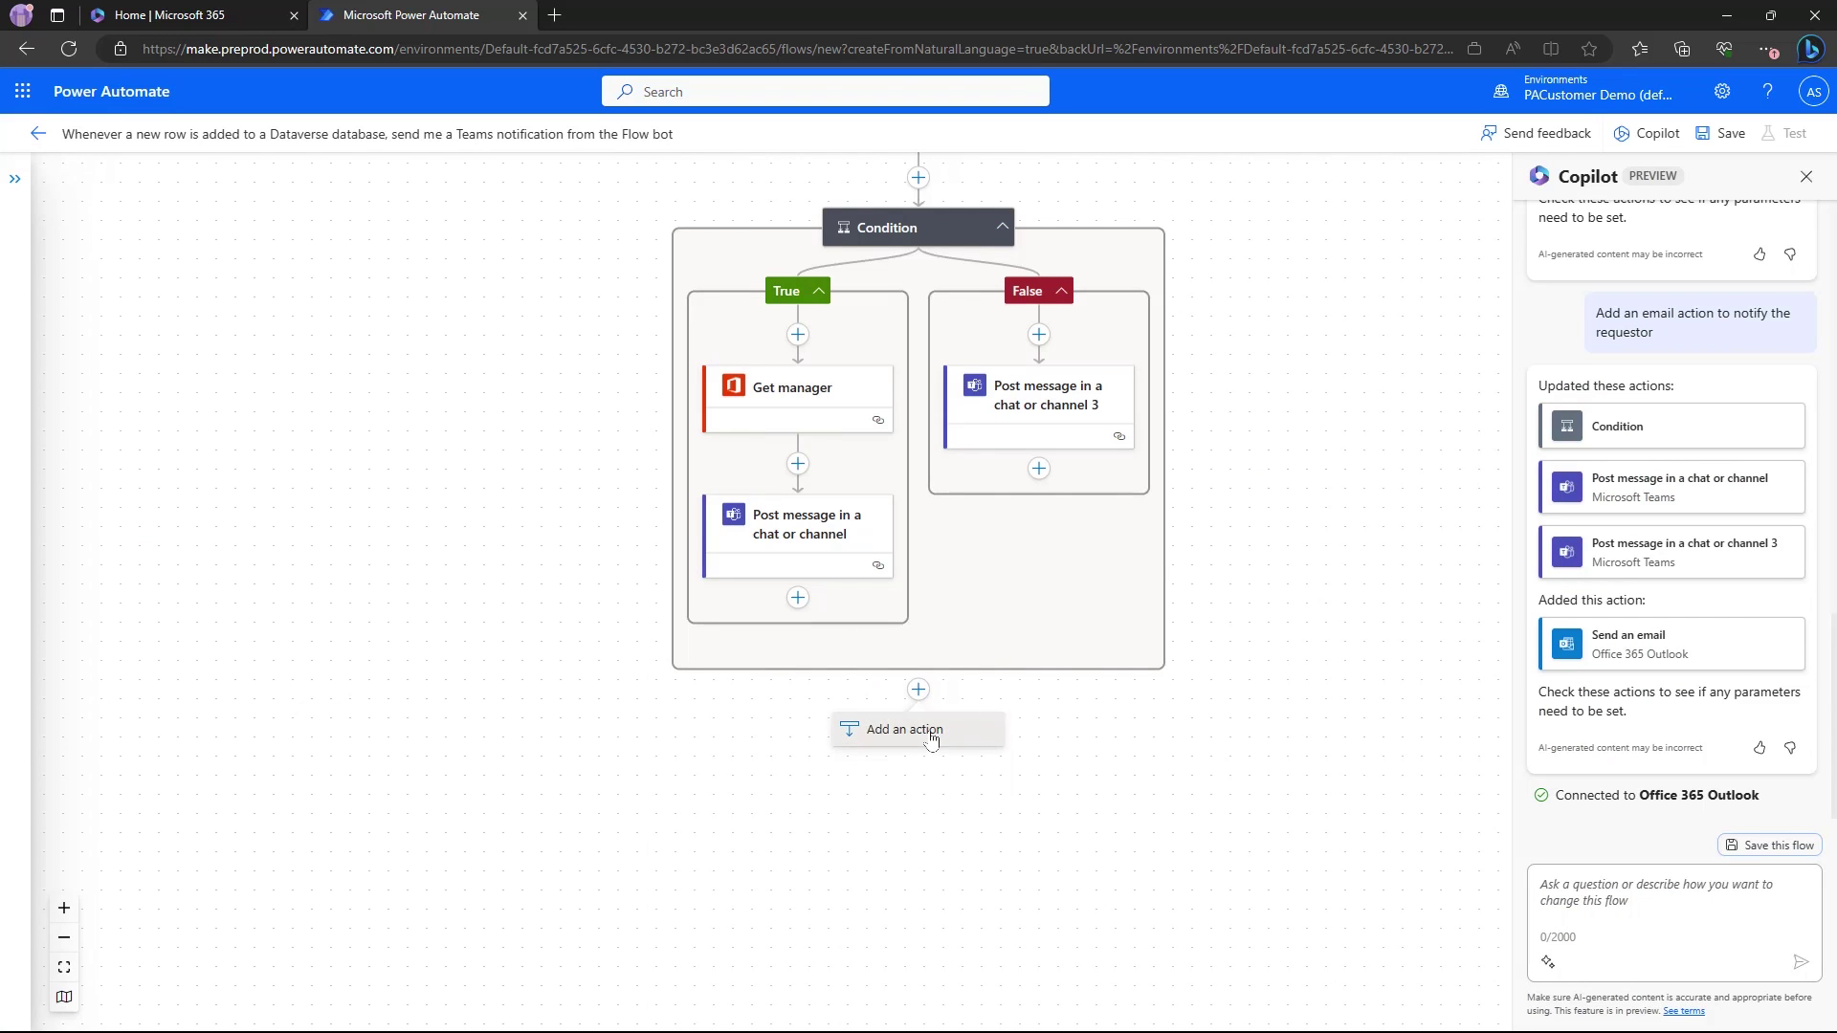
left_click(931, 737)
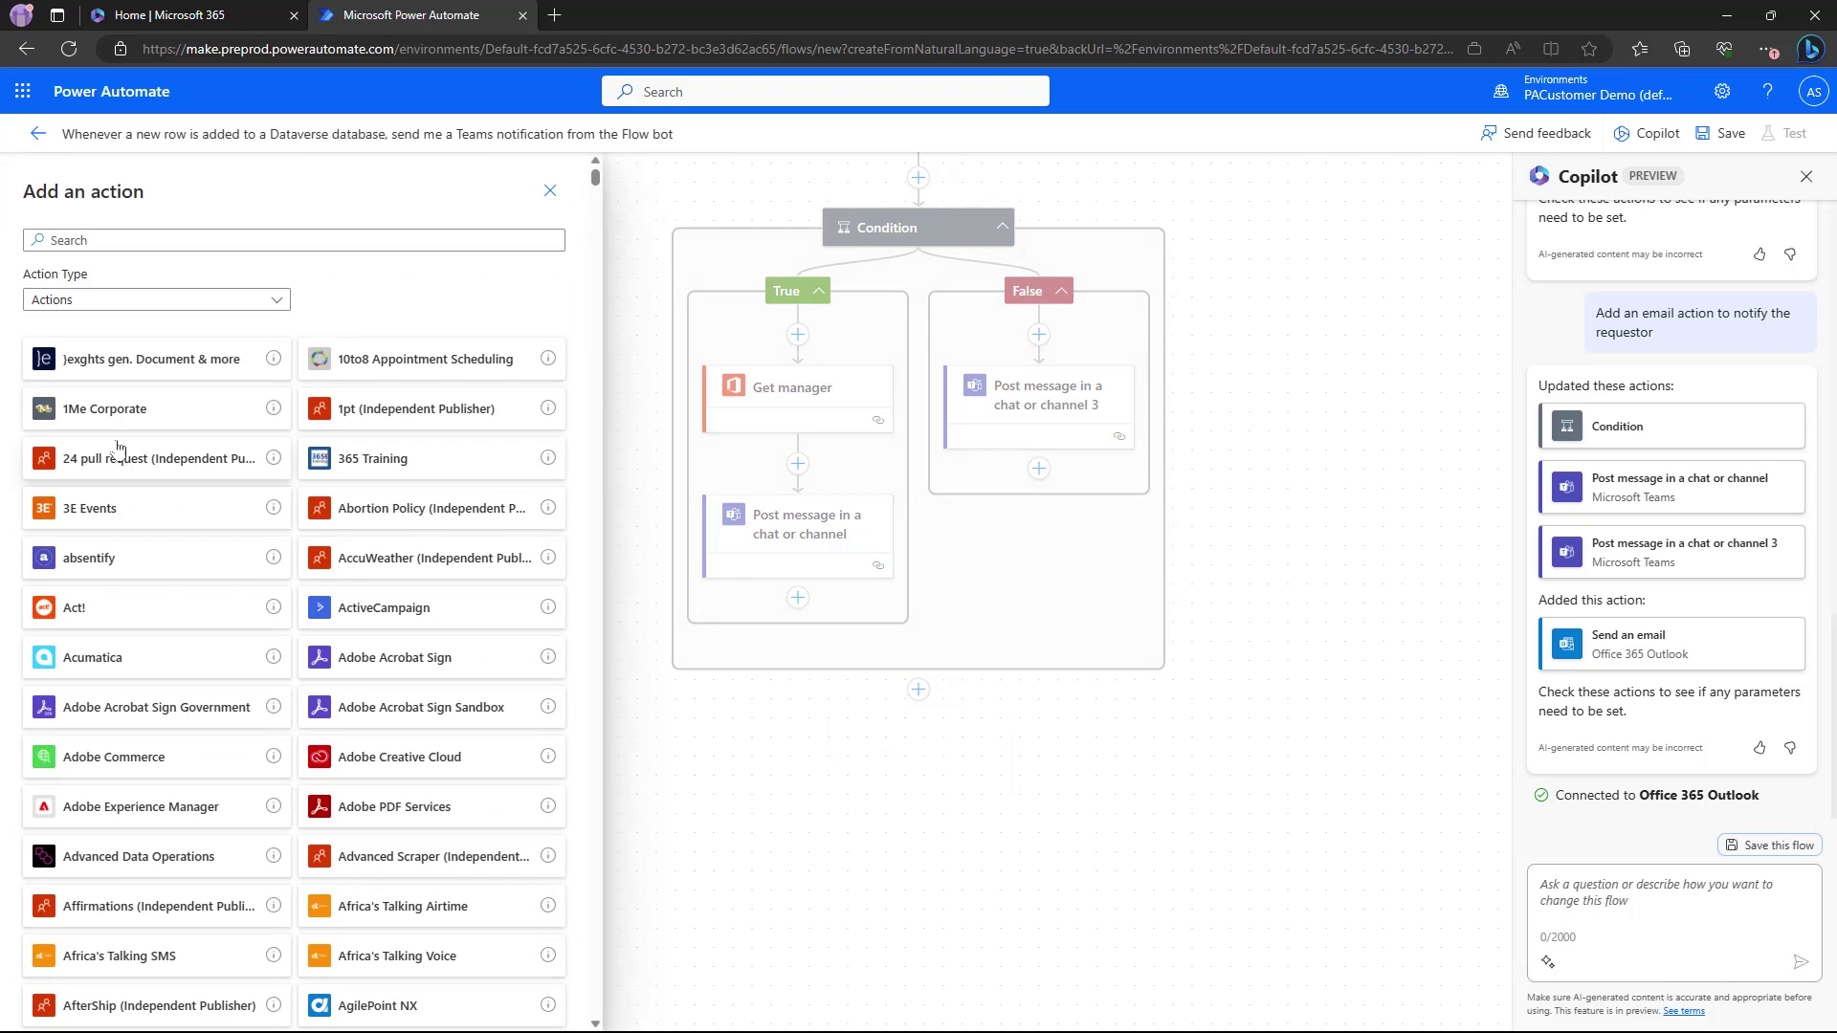
left_click(223, 236)
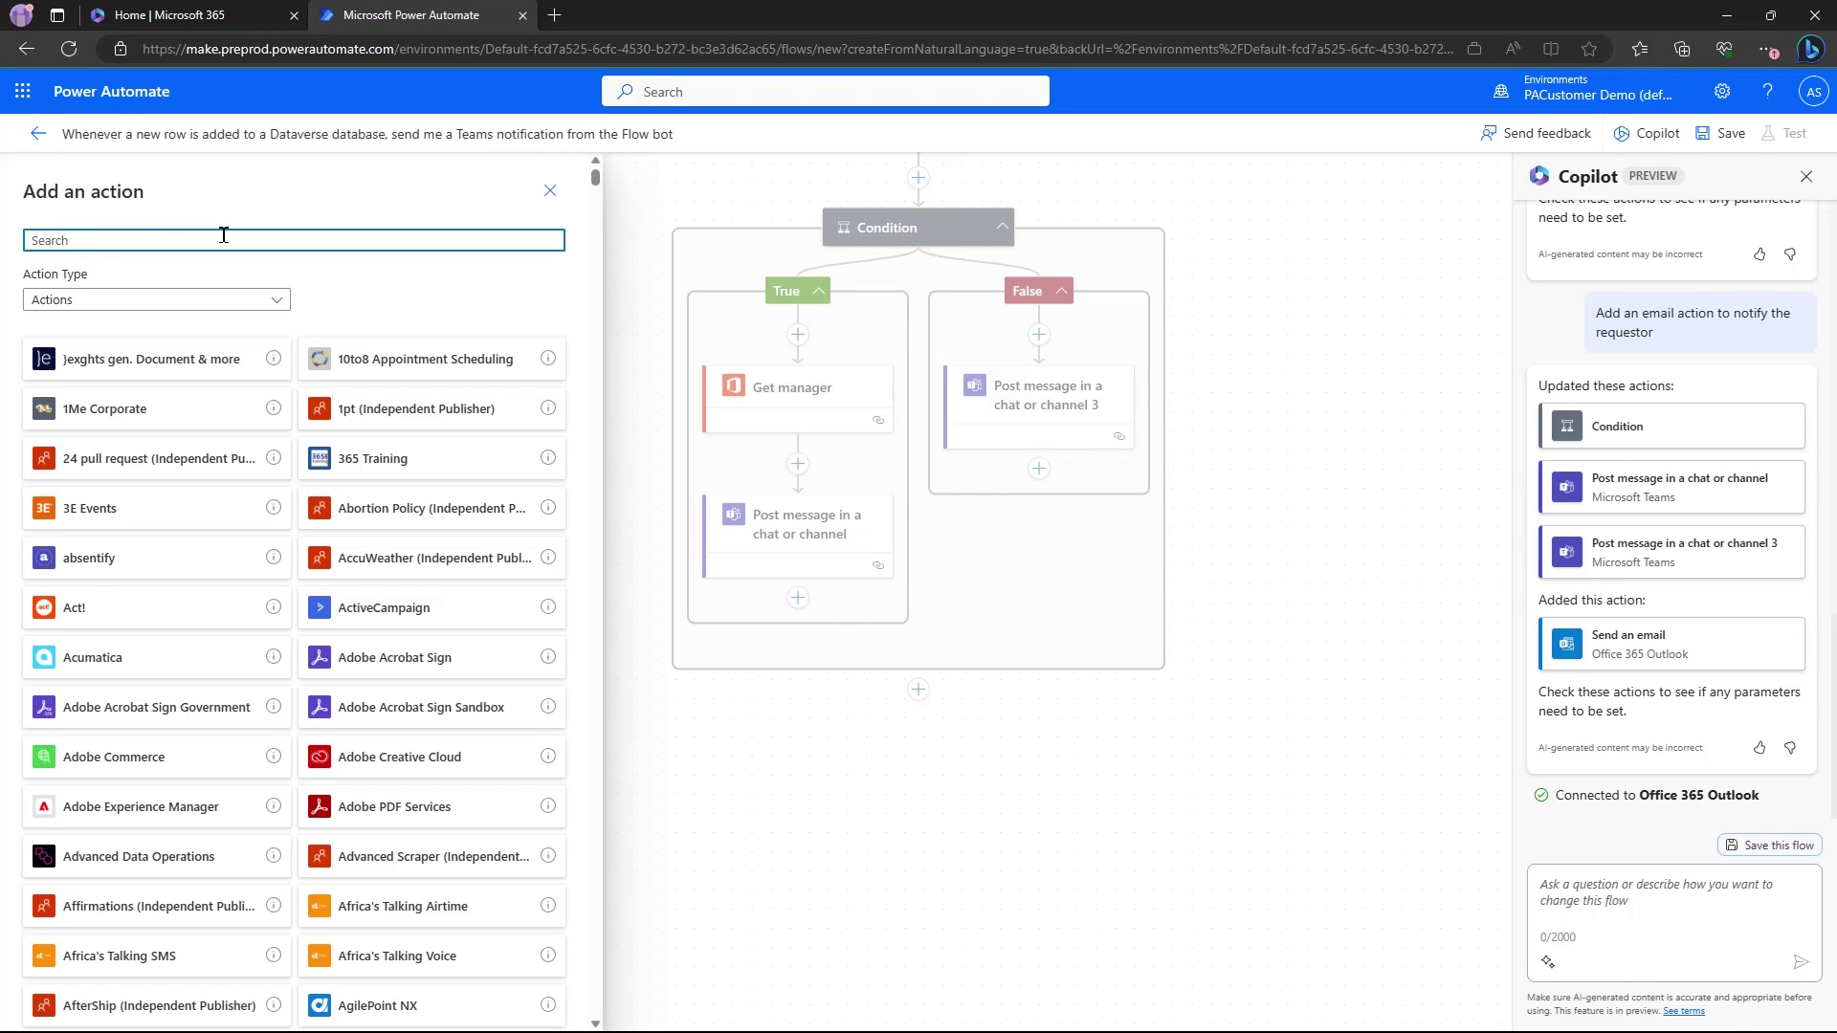
type("outlok")
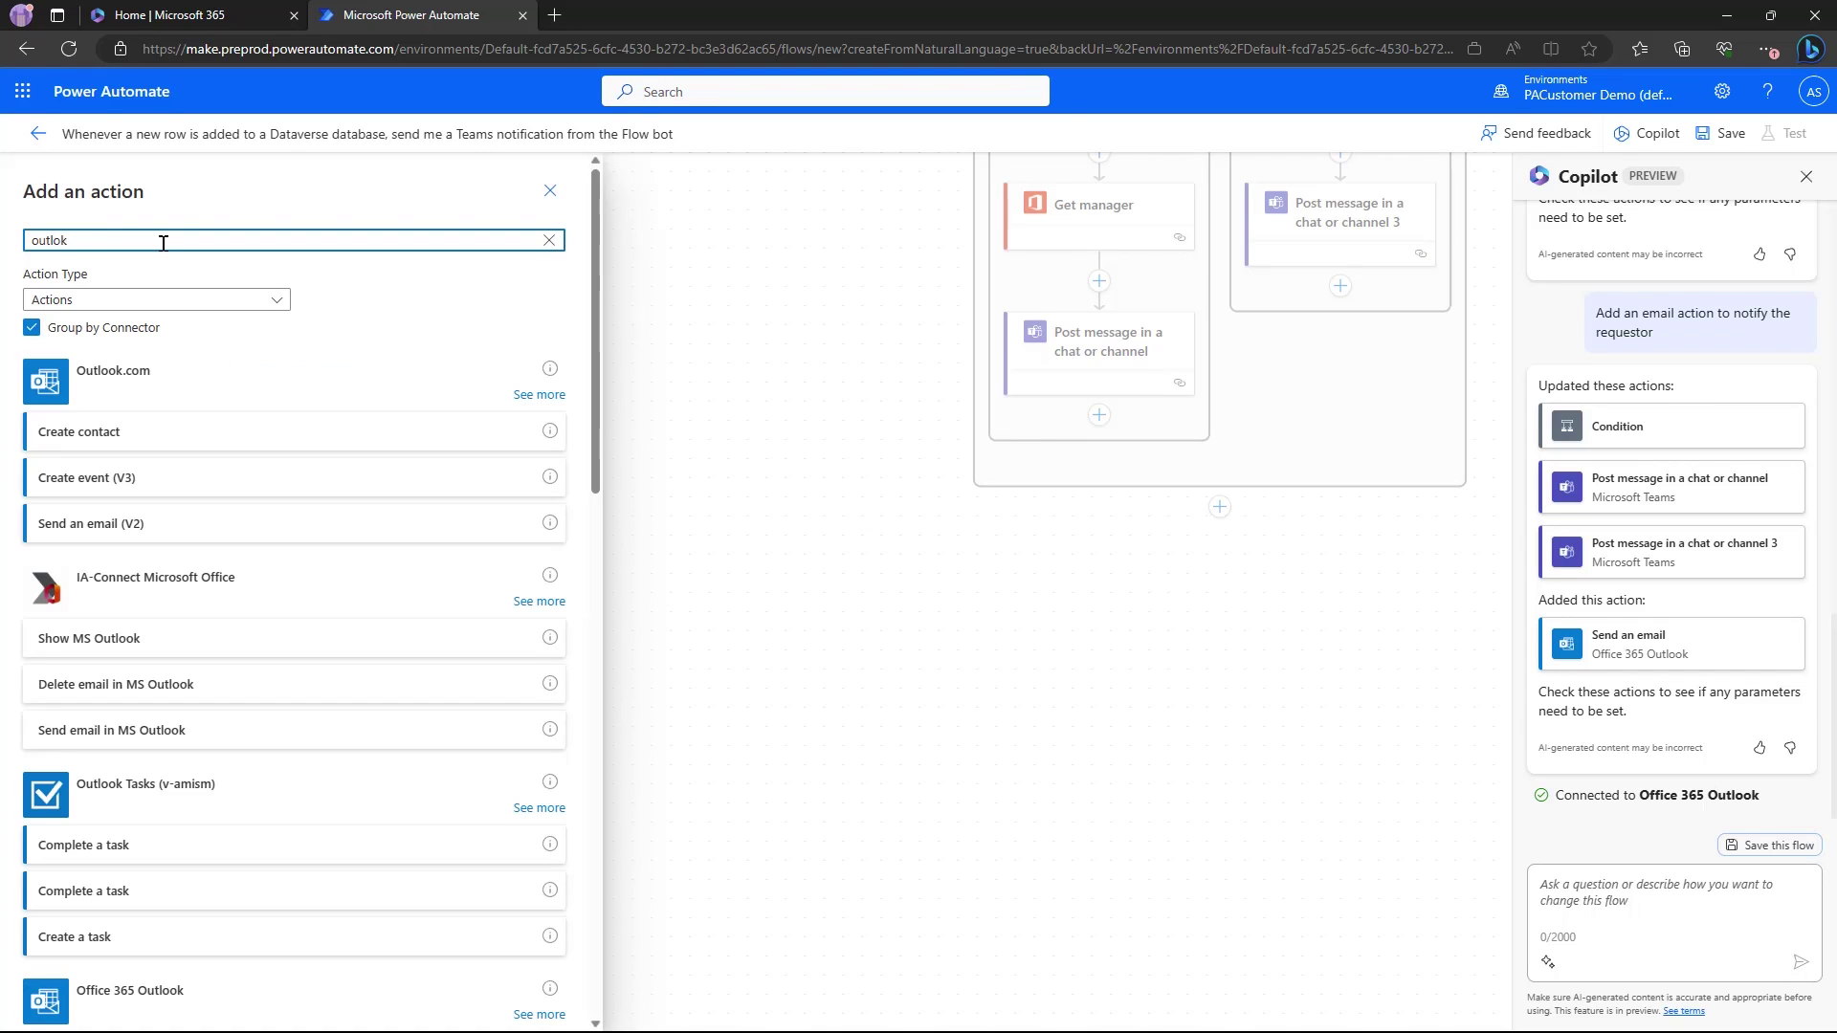
key("BackSpace")
type("ok")
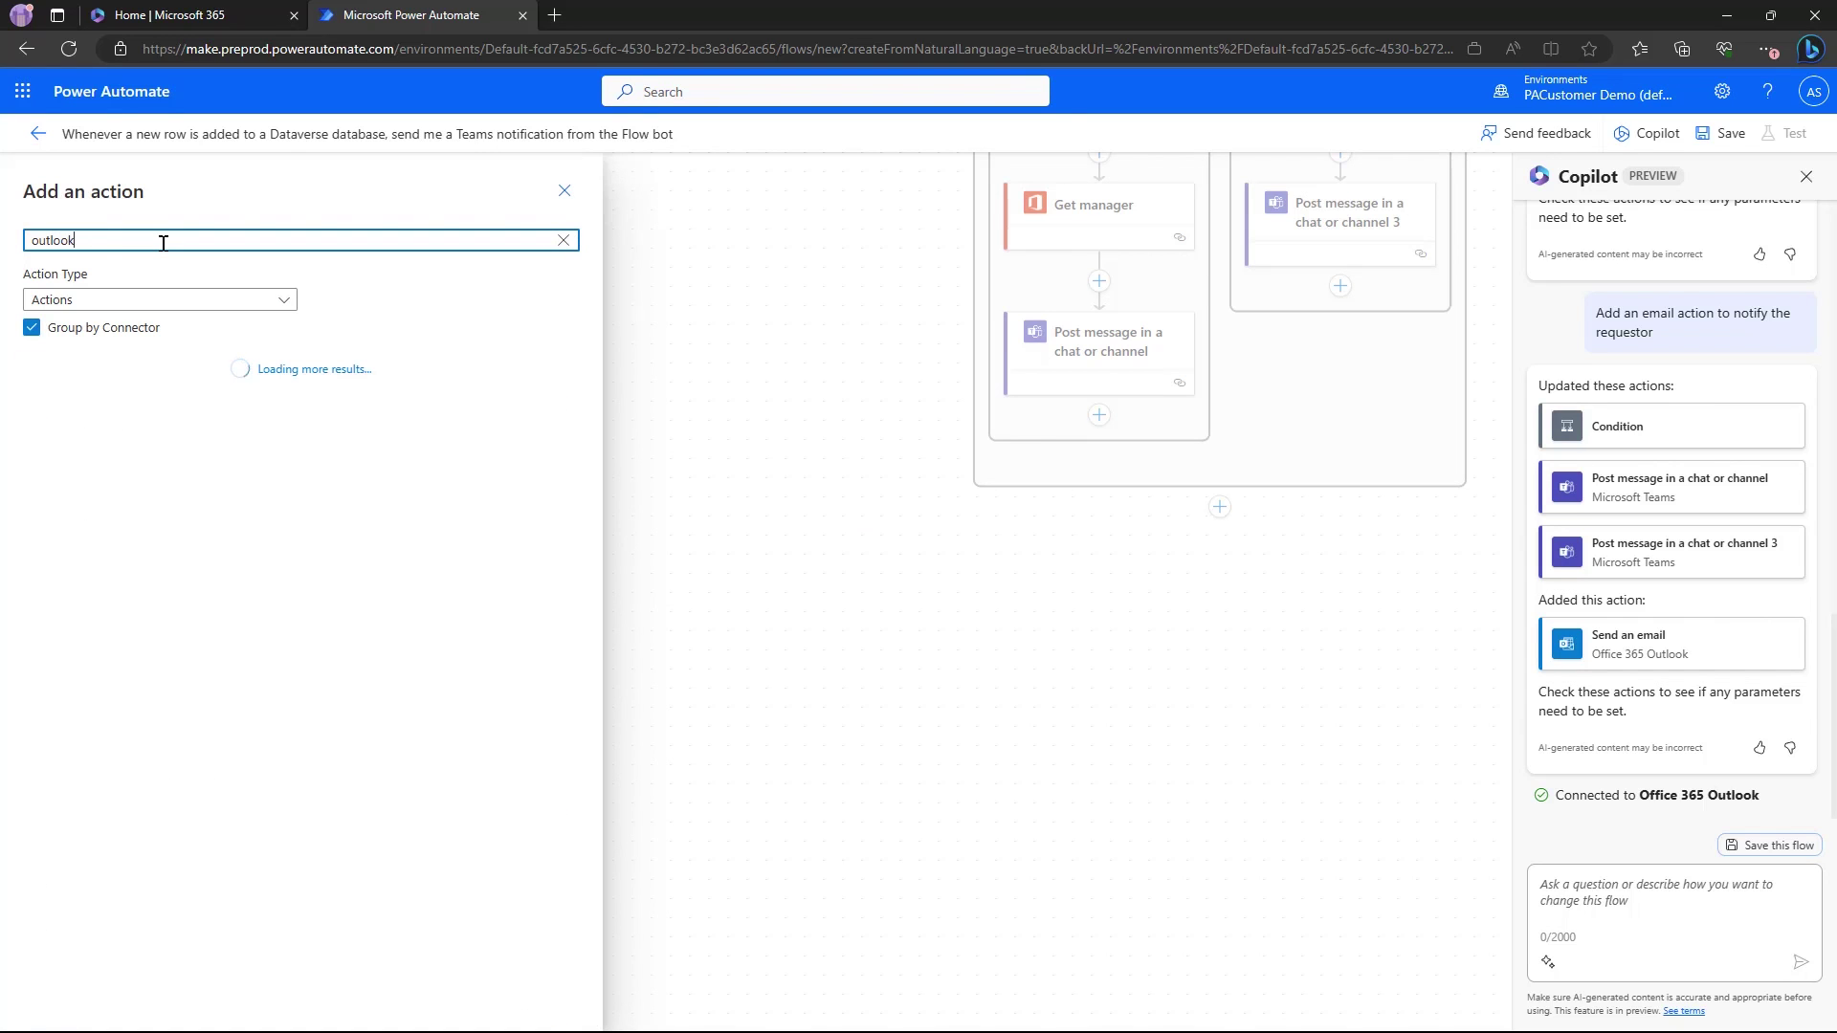
scroll(533, 626, "down", 3)
left_click(533, 620)
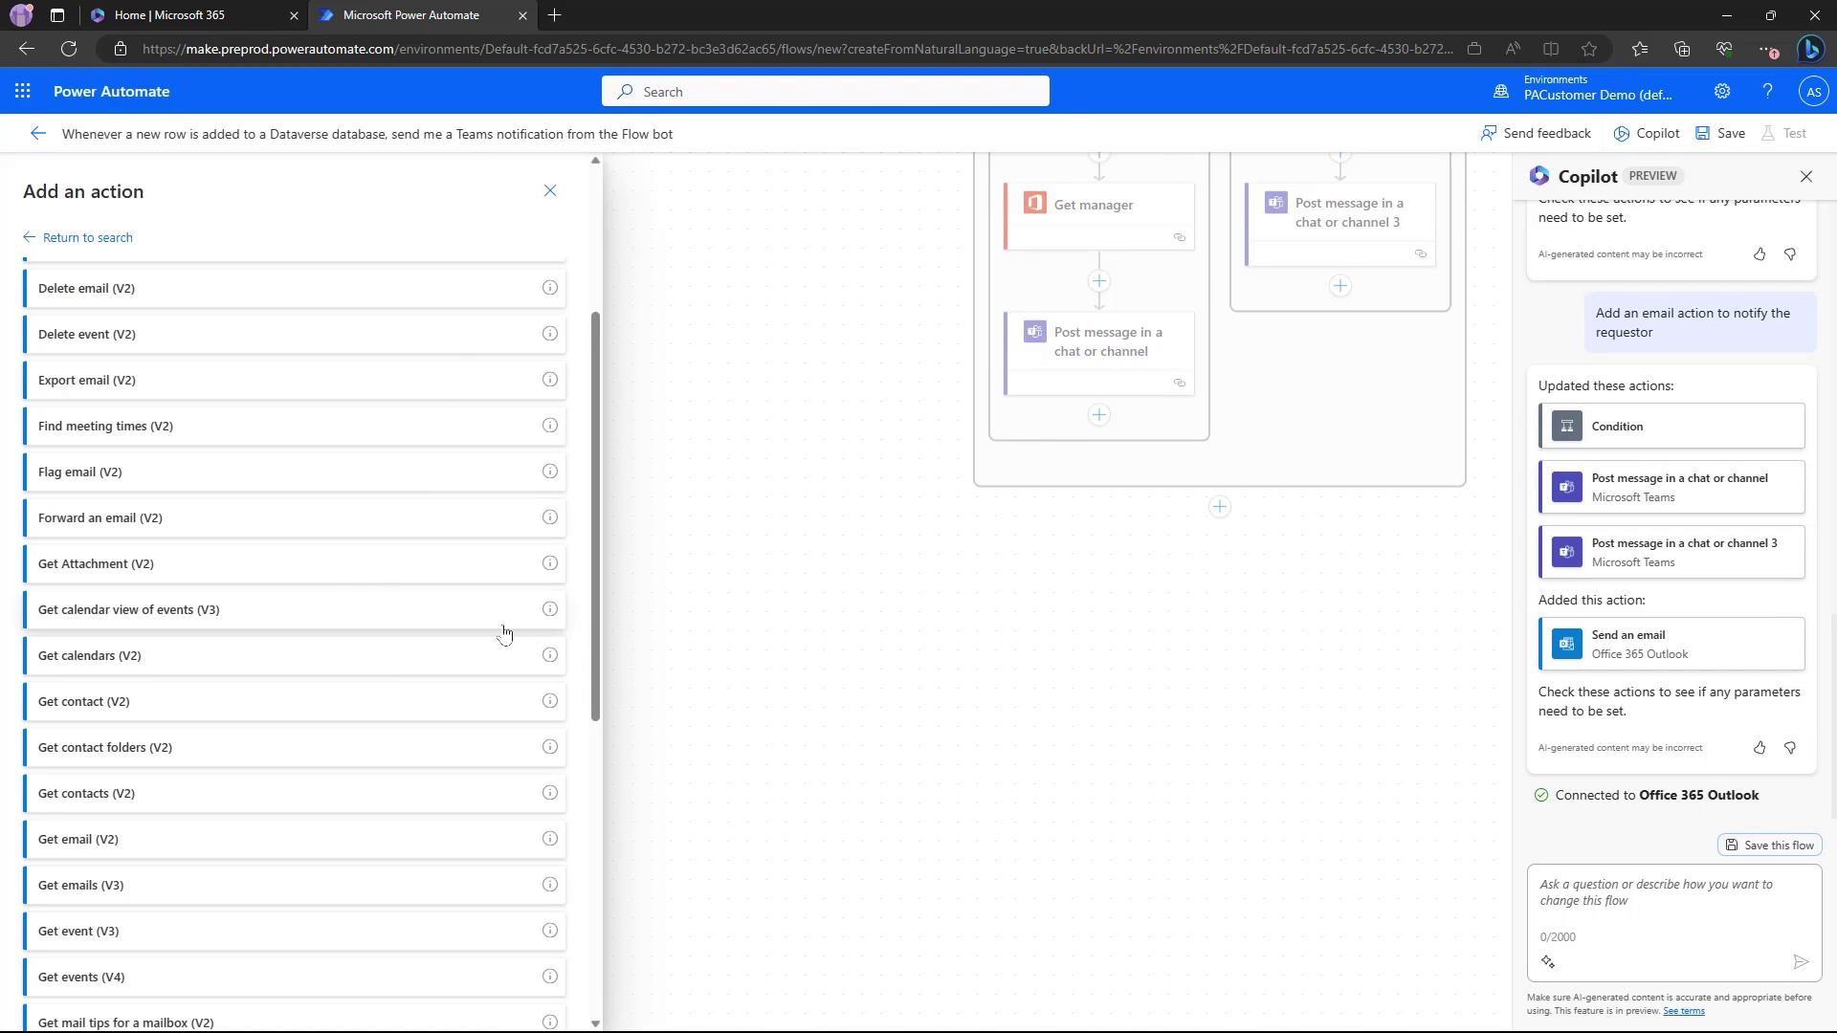
scroll(201, 459, "up", 3)
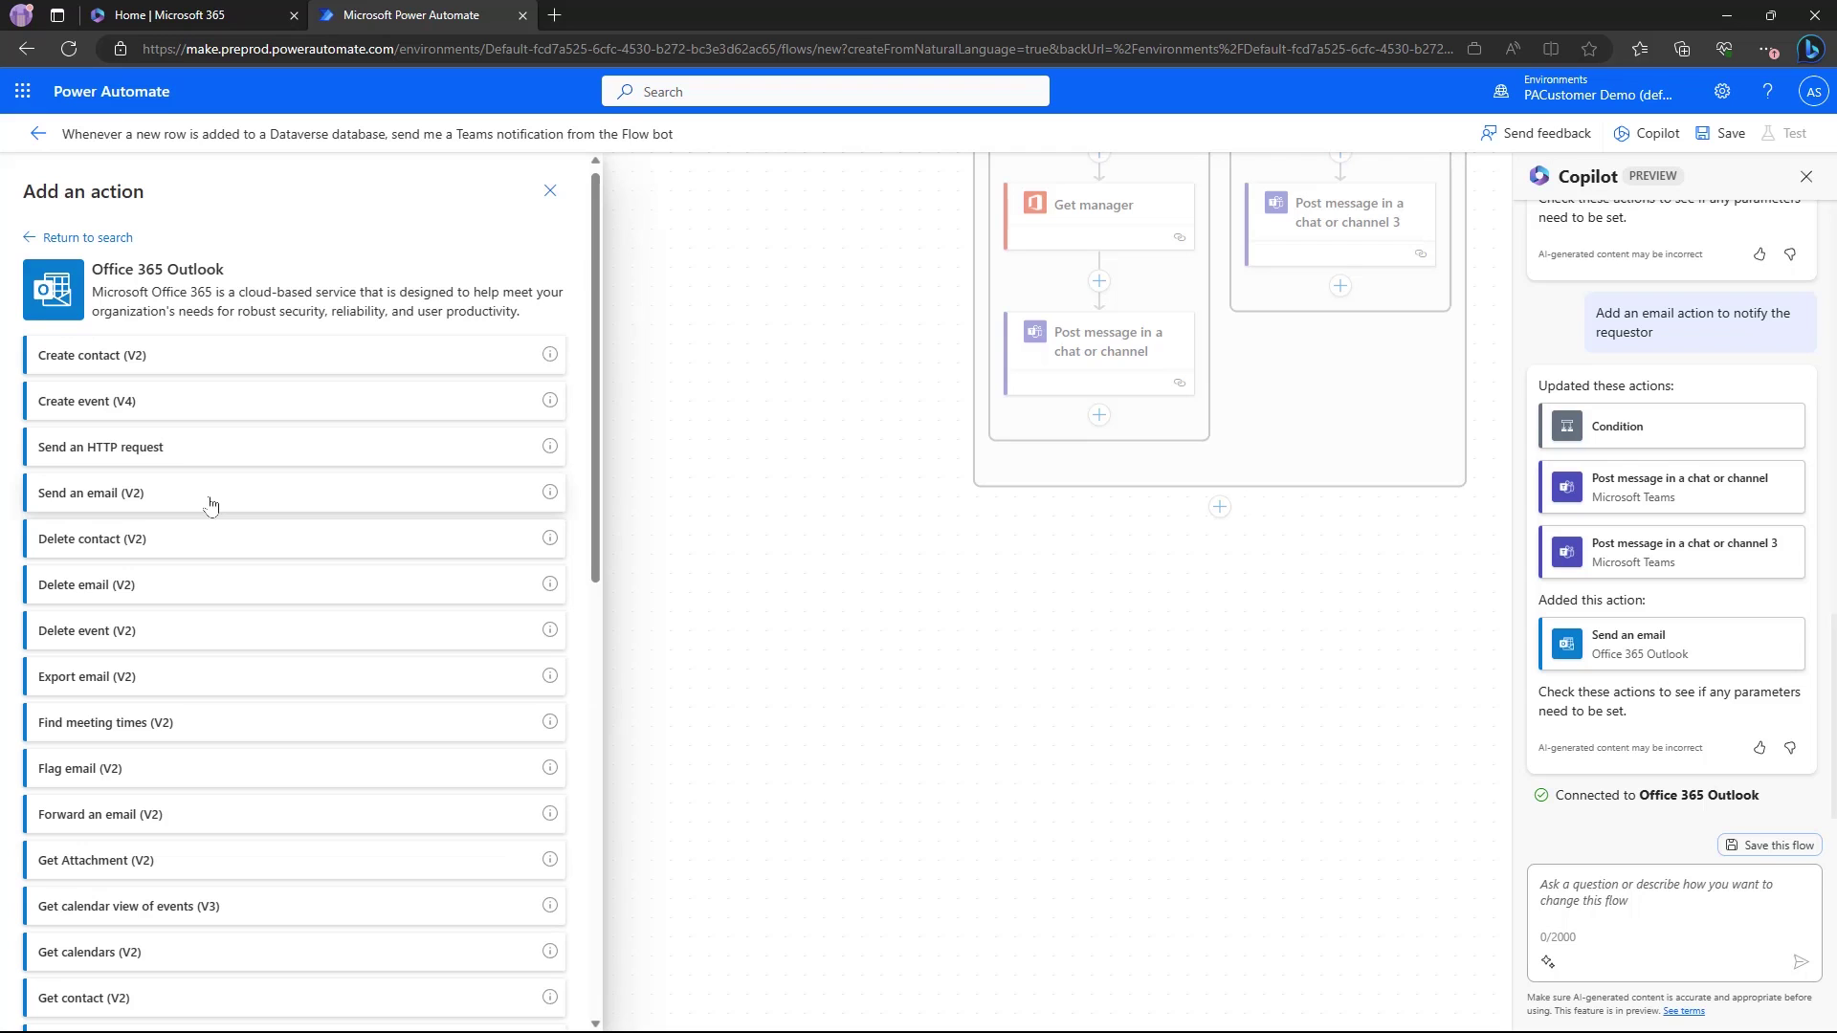
left_click(212, 494)
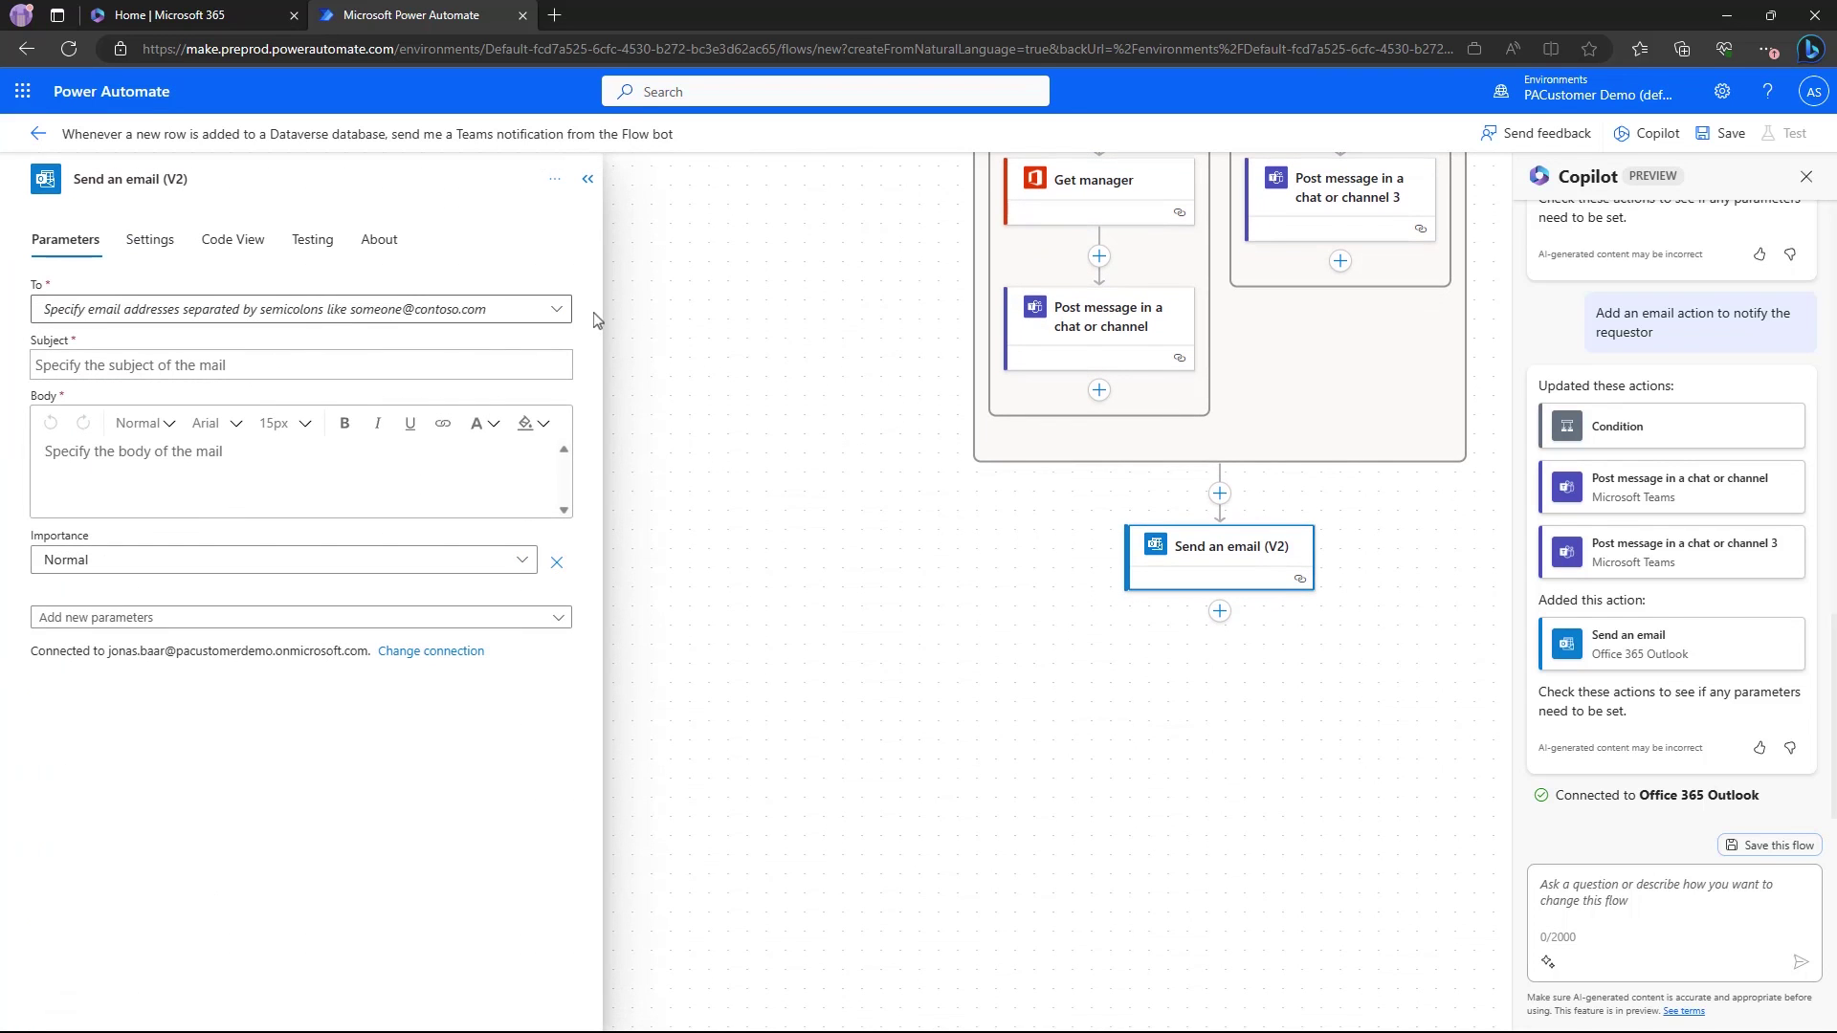
- Set the Send an email (V2) recipient to the Email dynamic content from the Dataverse row trigger, searching the fields for "email"
left_click(507, 309)
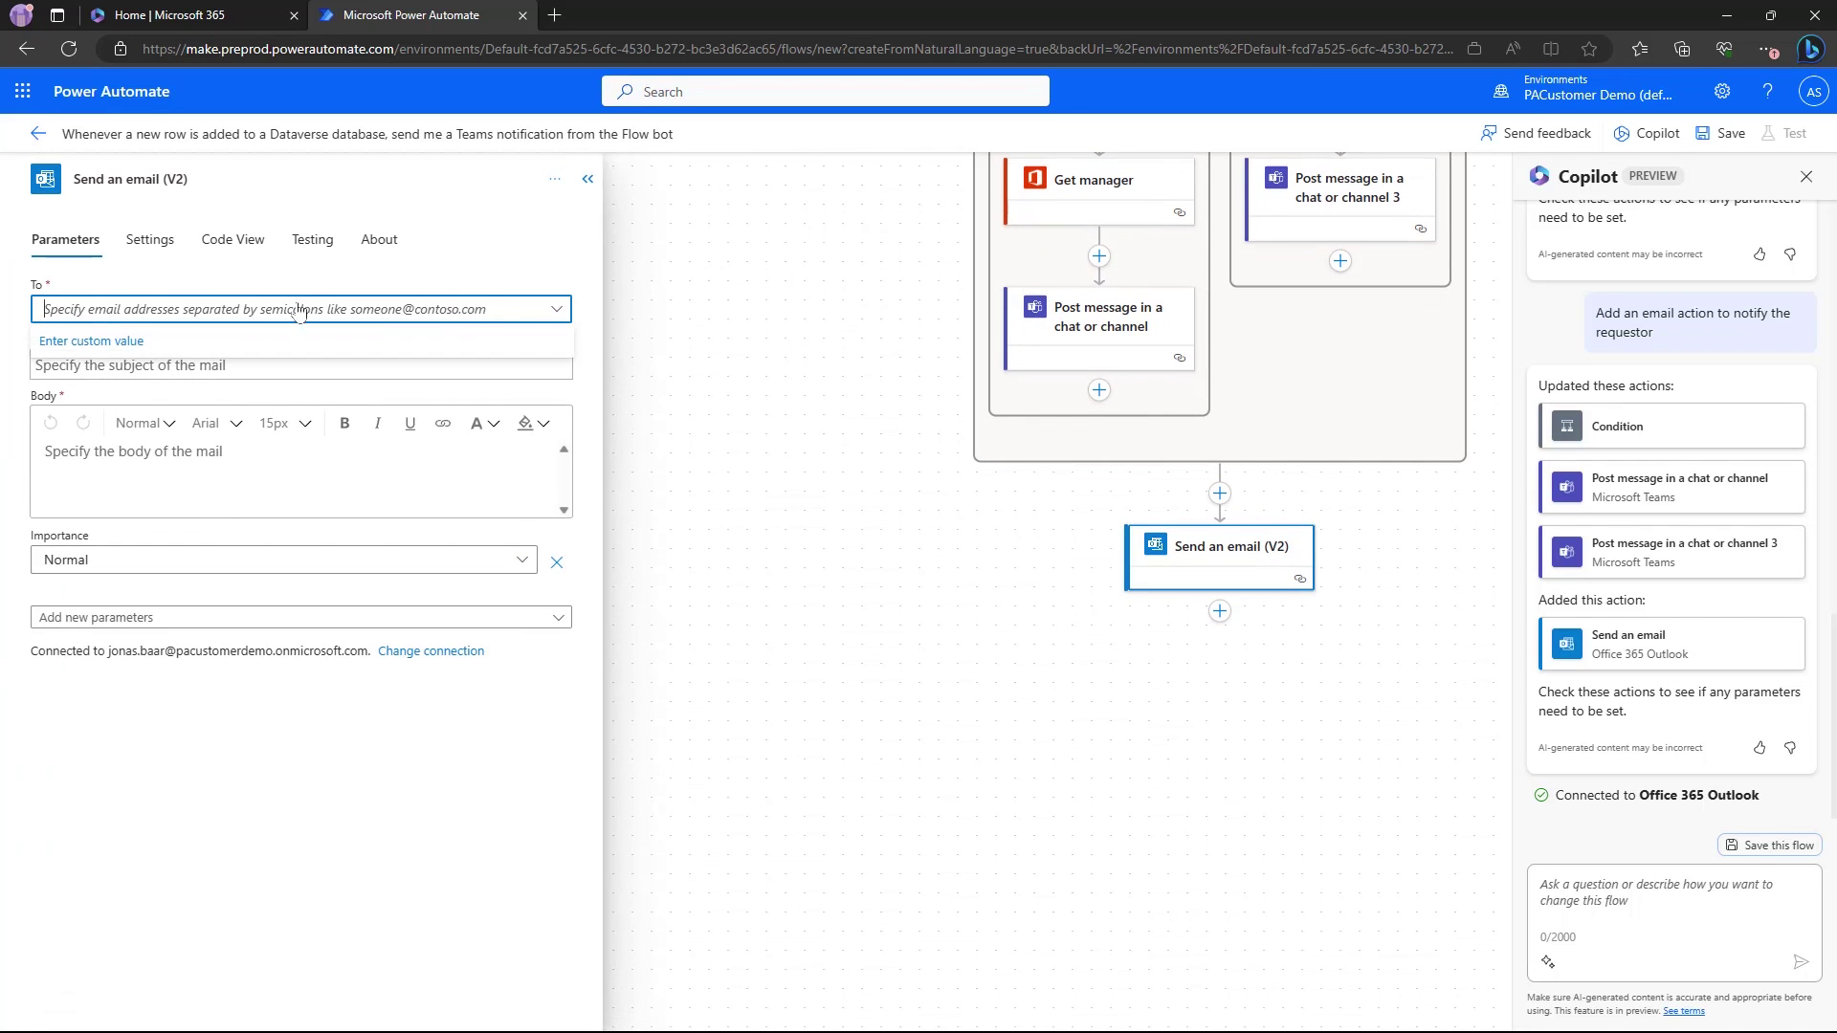
left_click(69, 342)
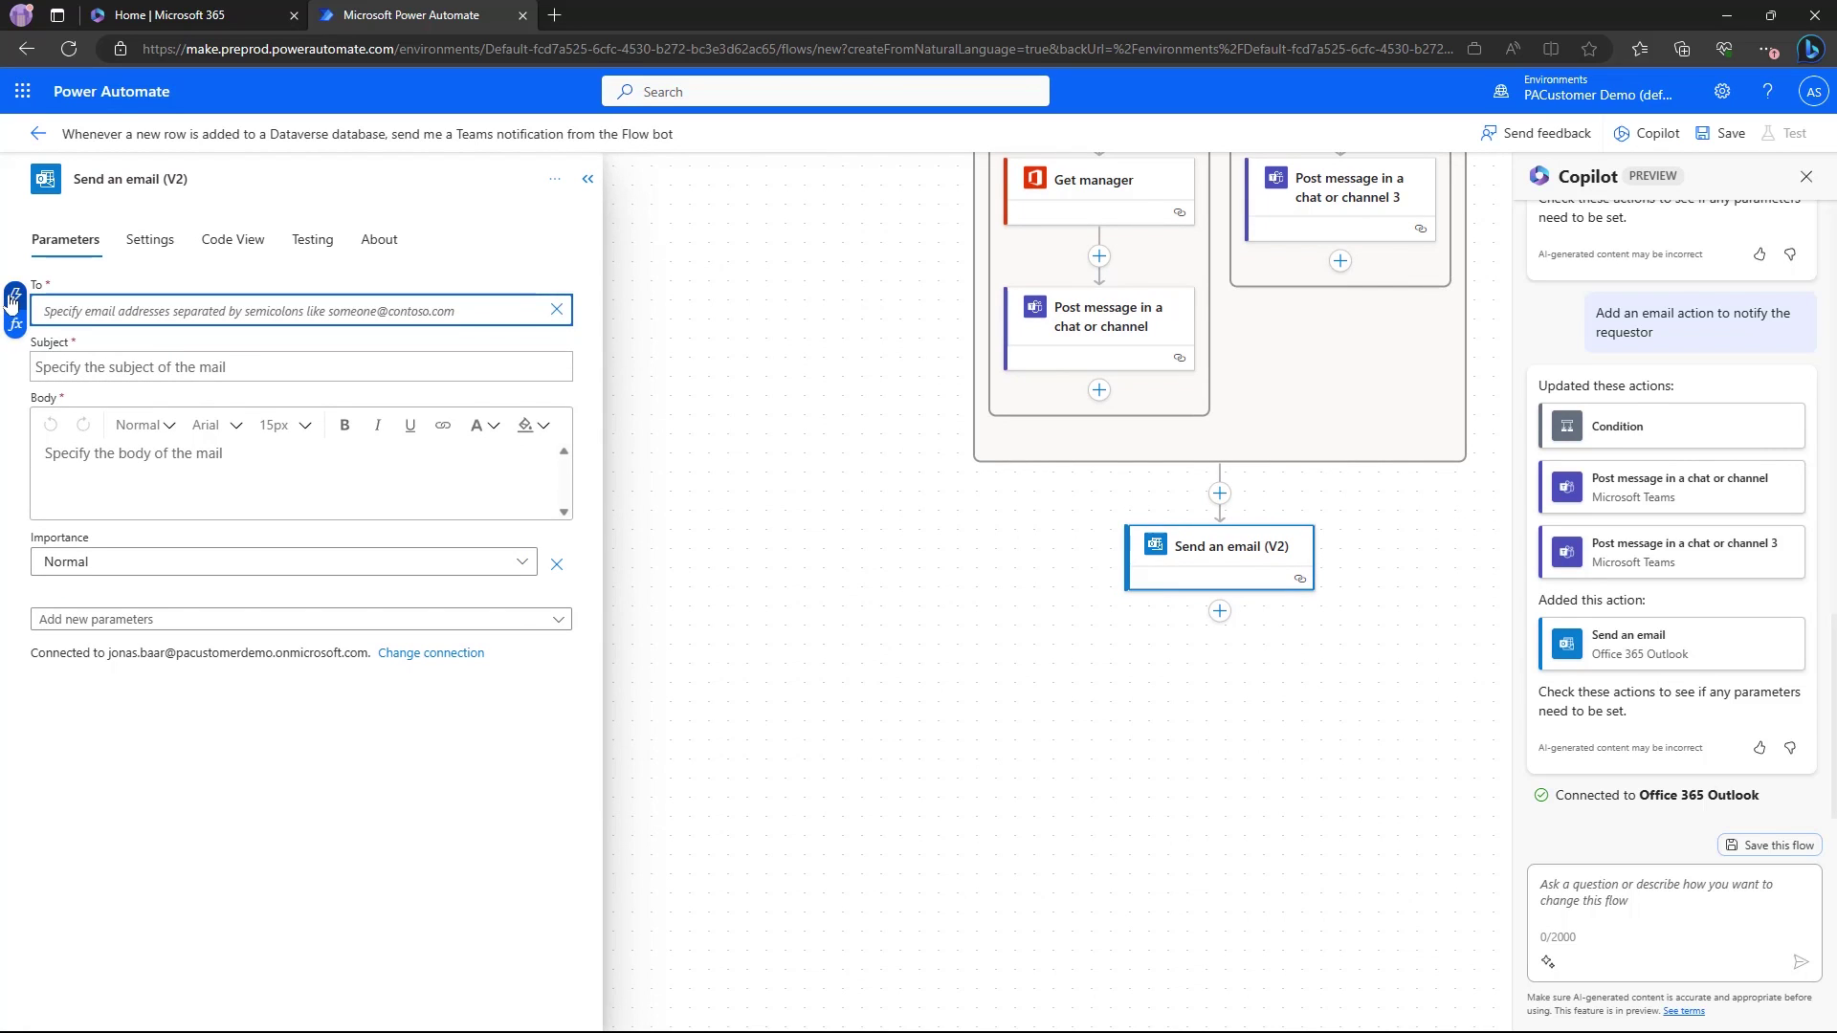
type("email")
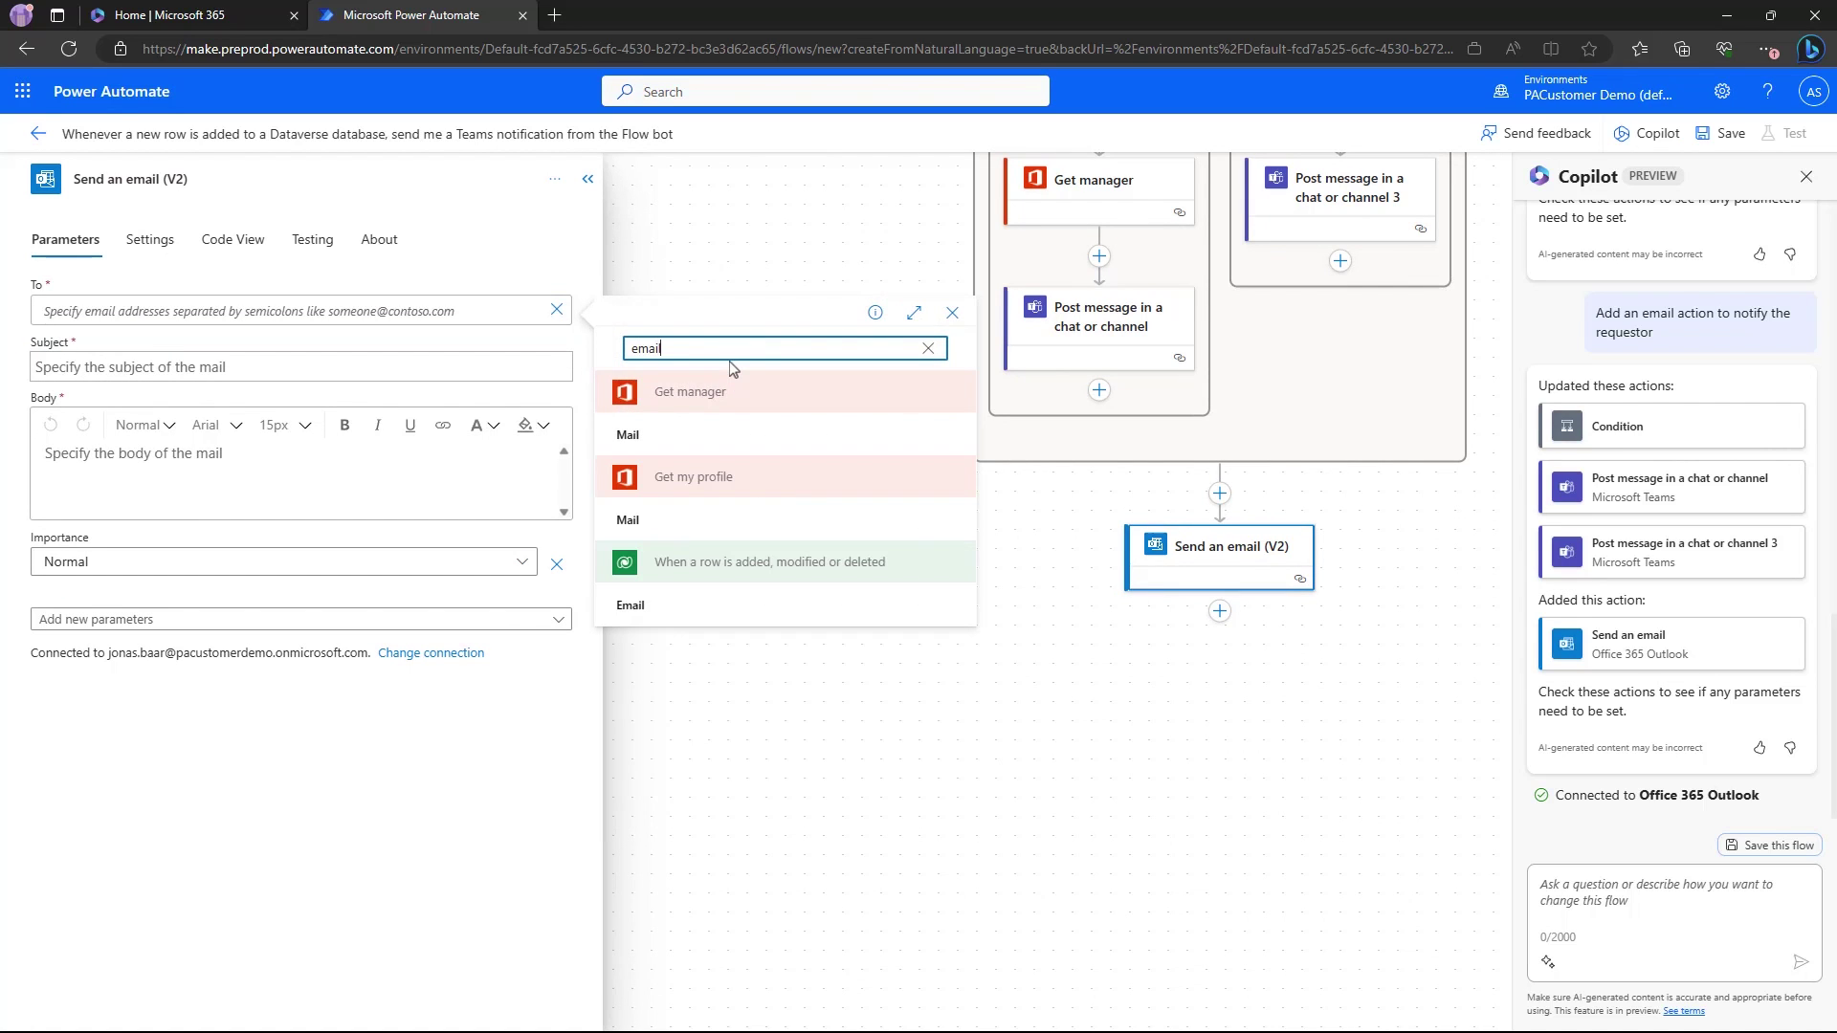
left_click(673, 600)
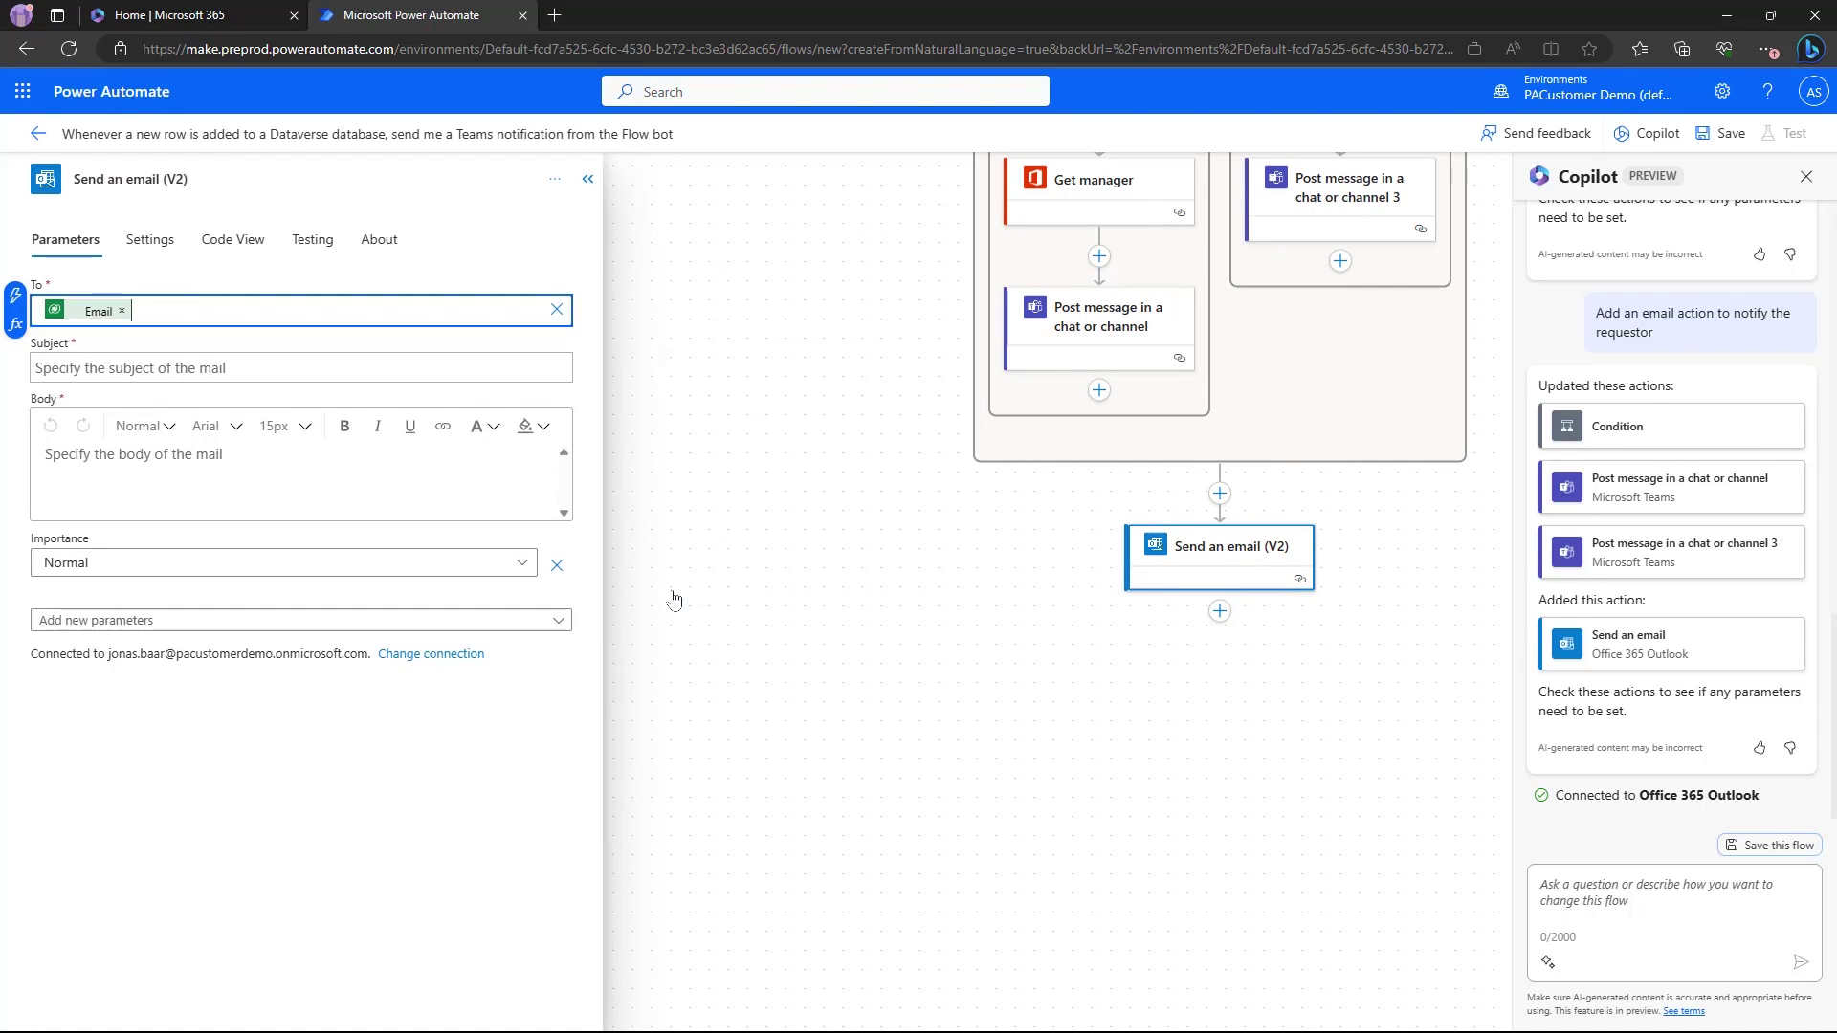
- Set the email's subject to "Your loan application was received" and begin the body with "We're working on your loan request. We'll follow up with"
left_click(269, 363)
type("Your ")
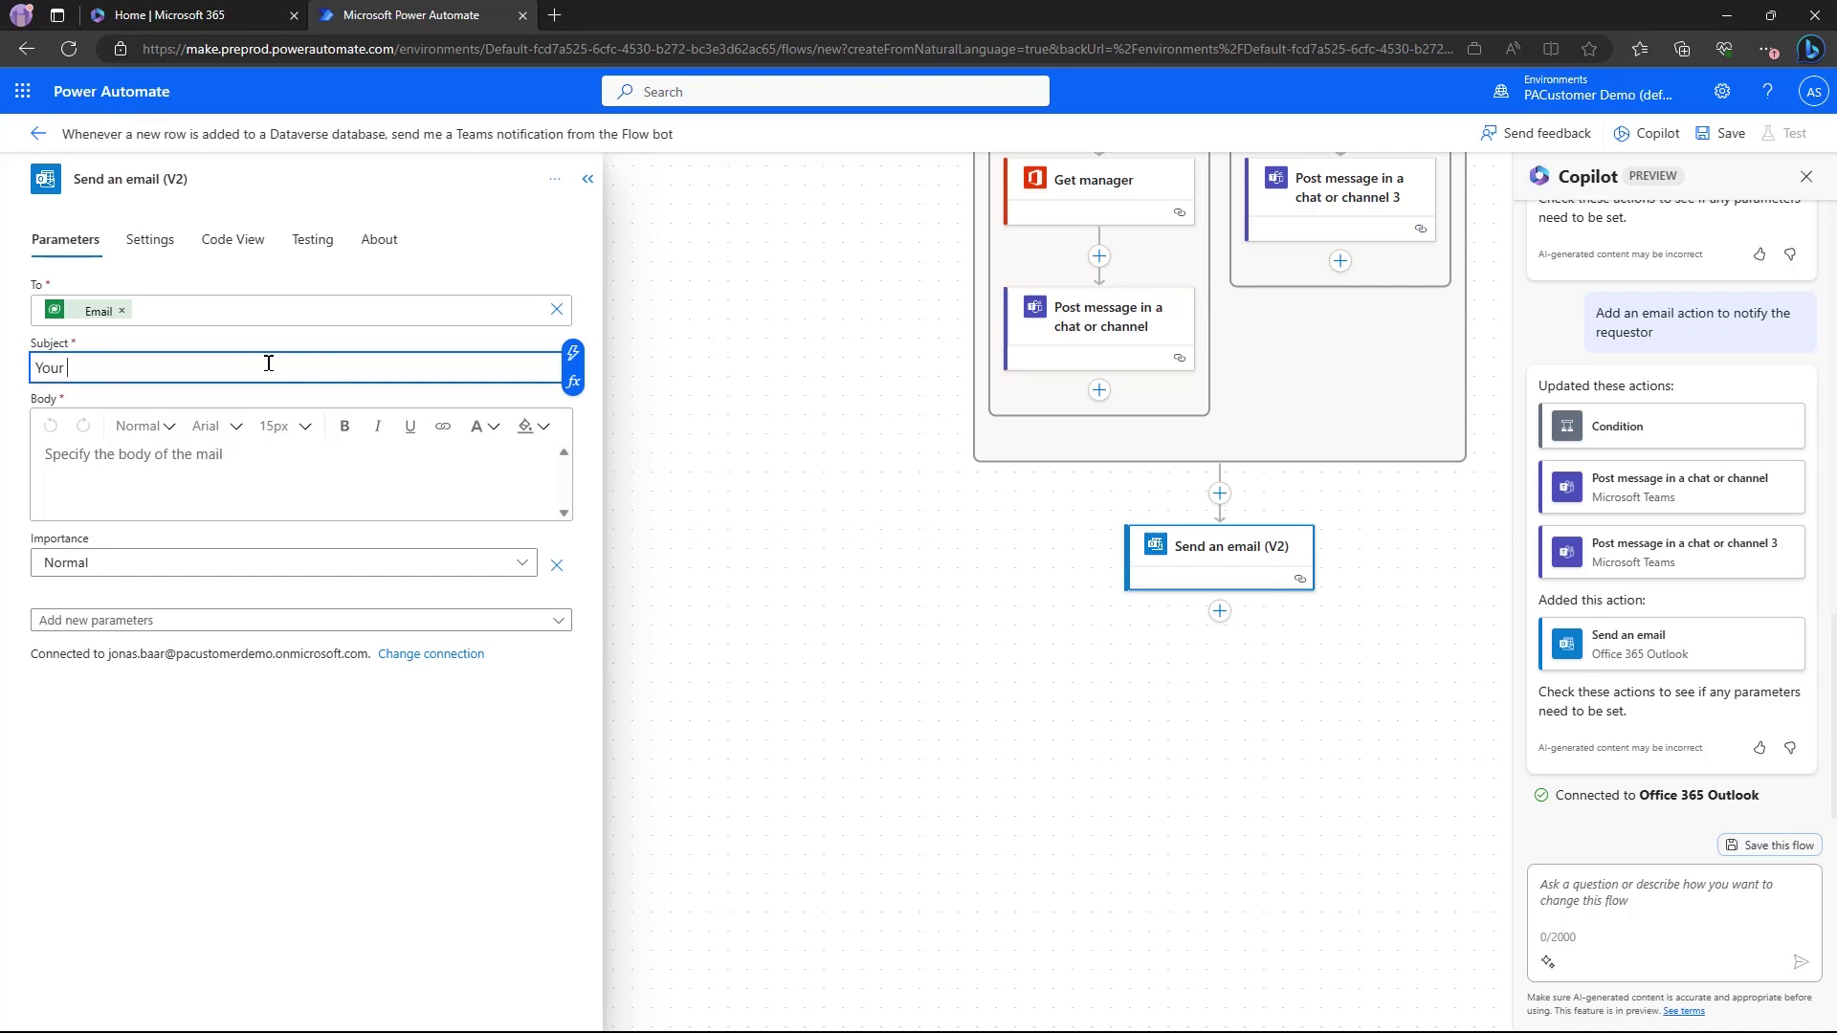
type("loan application was received")
left_click(248, 477)
type("We're working on y")
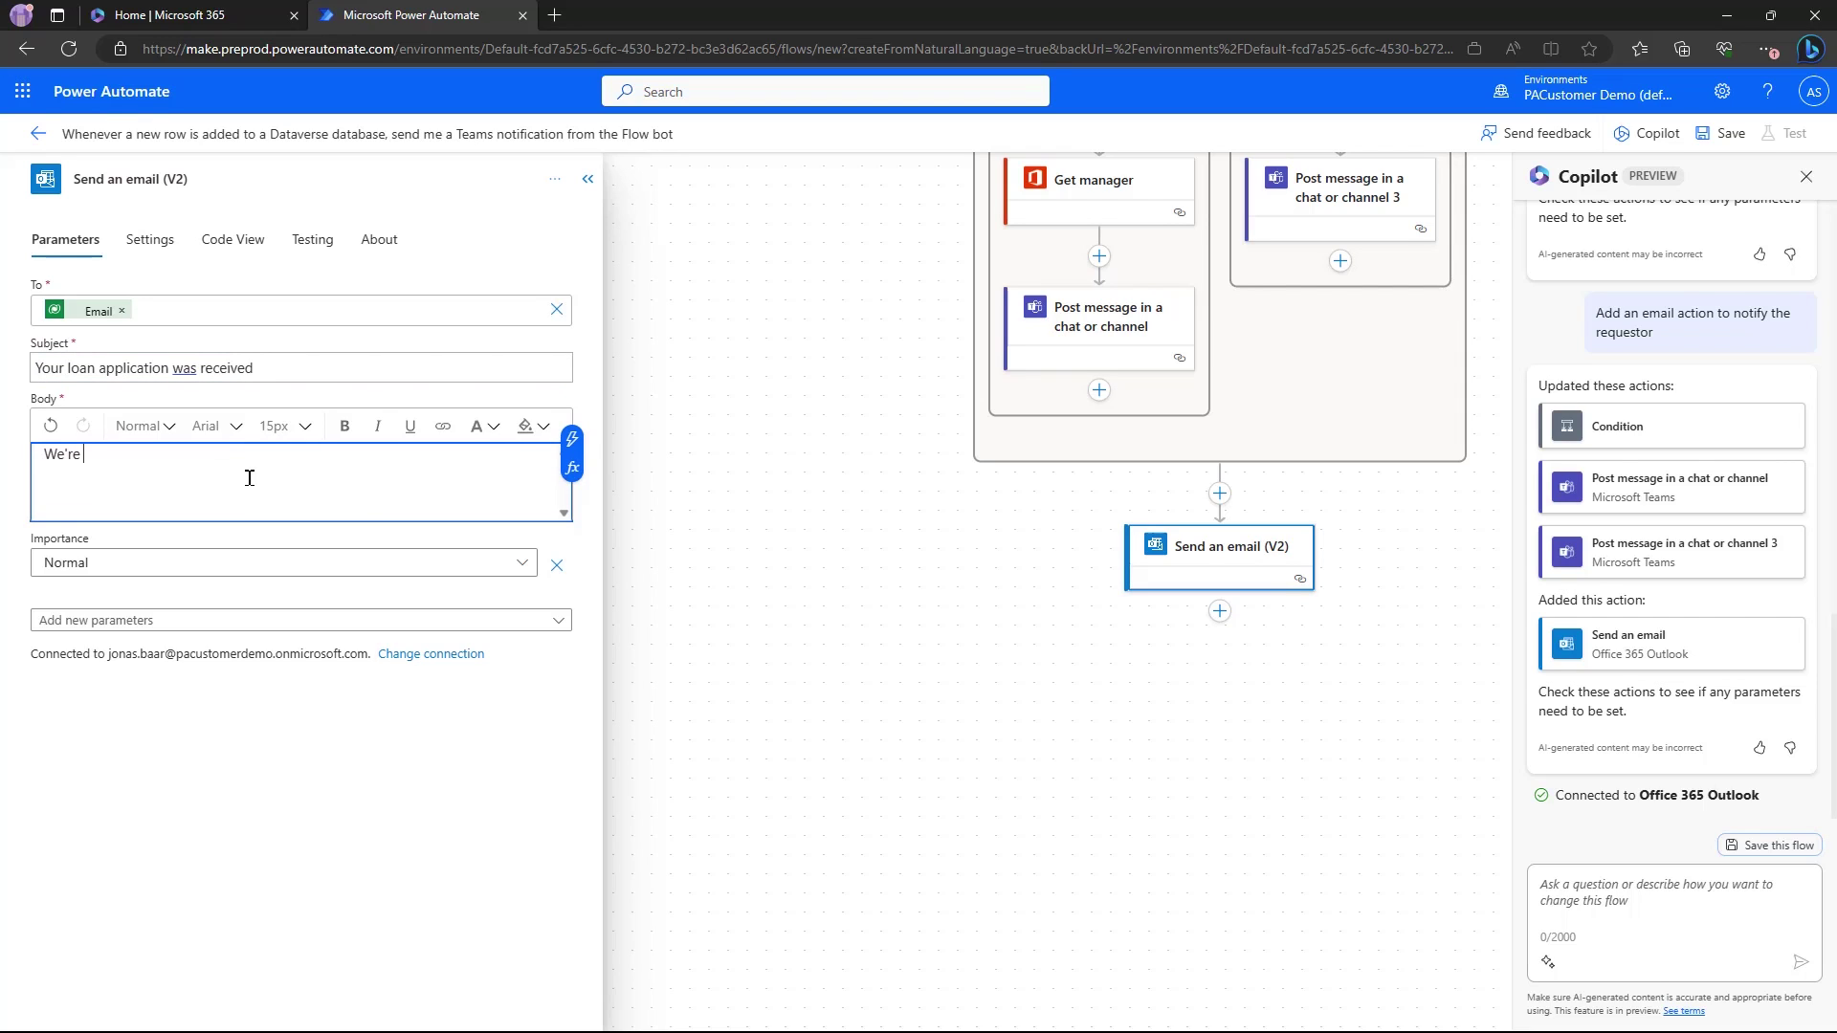
type("our loan request.  We'll follow up with")
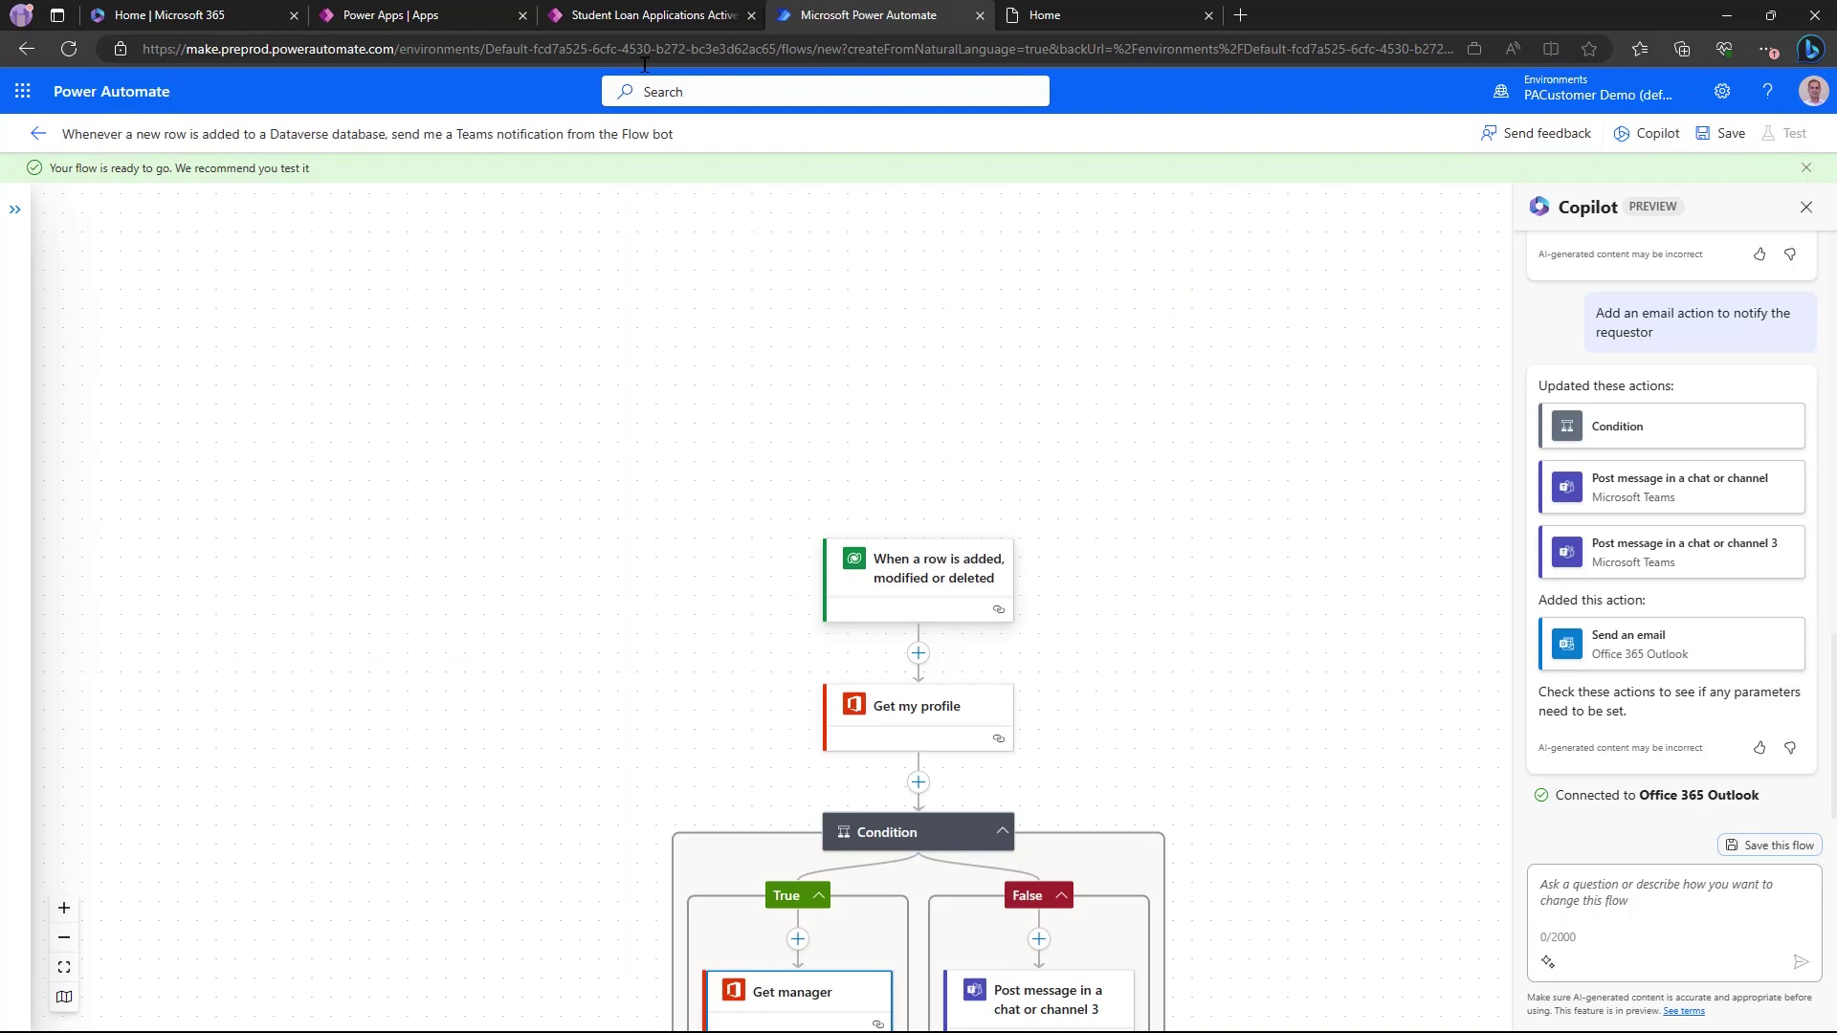
- Save a new student loan application in Student Loan Form with the applicant's name, $10,000.00 and purpose "Power Platform", and open the chats in Teams
left_click(684, 12)
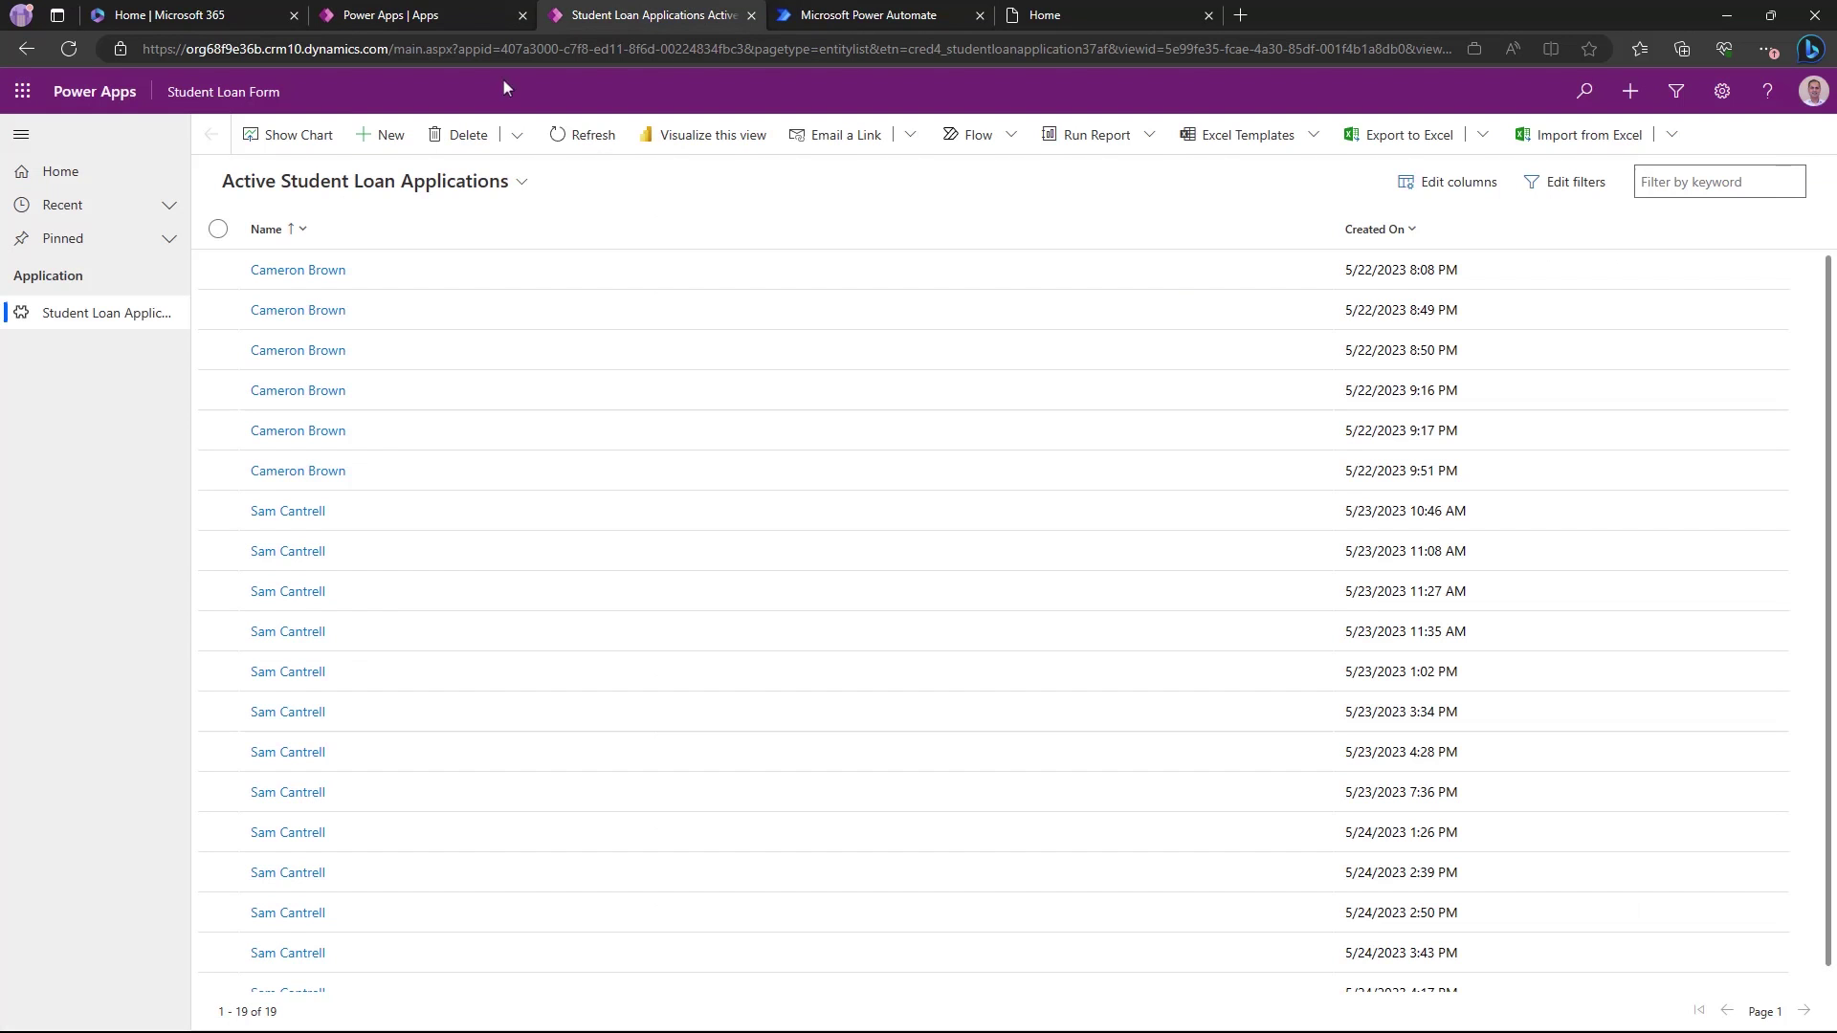
left_click(410, 136)
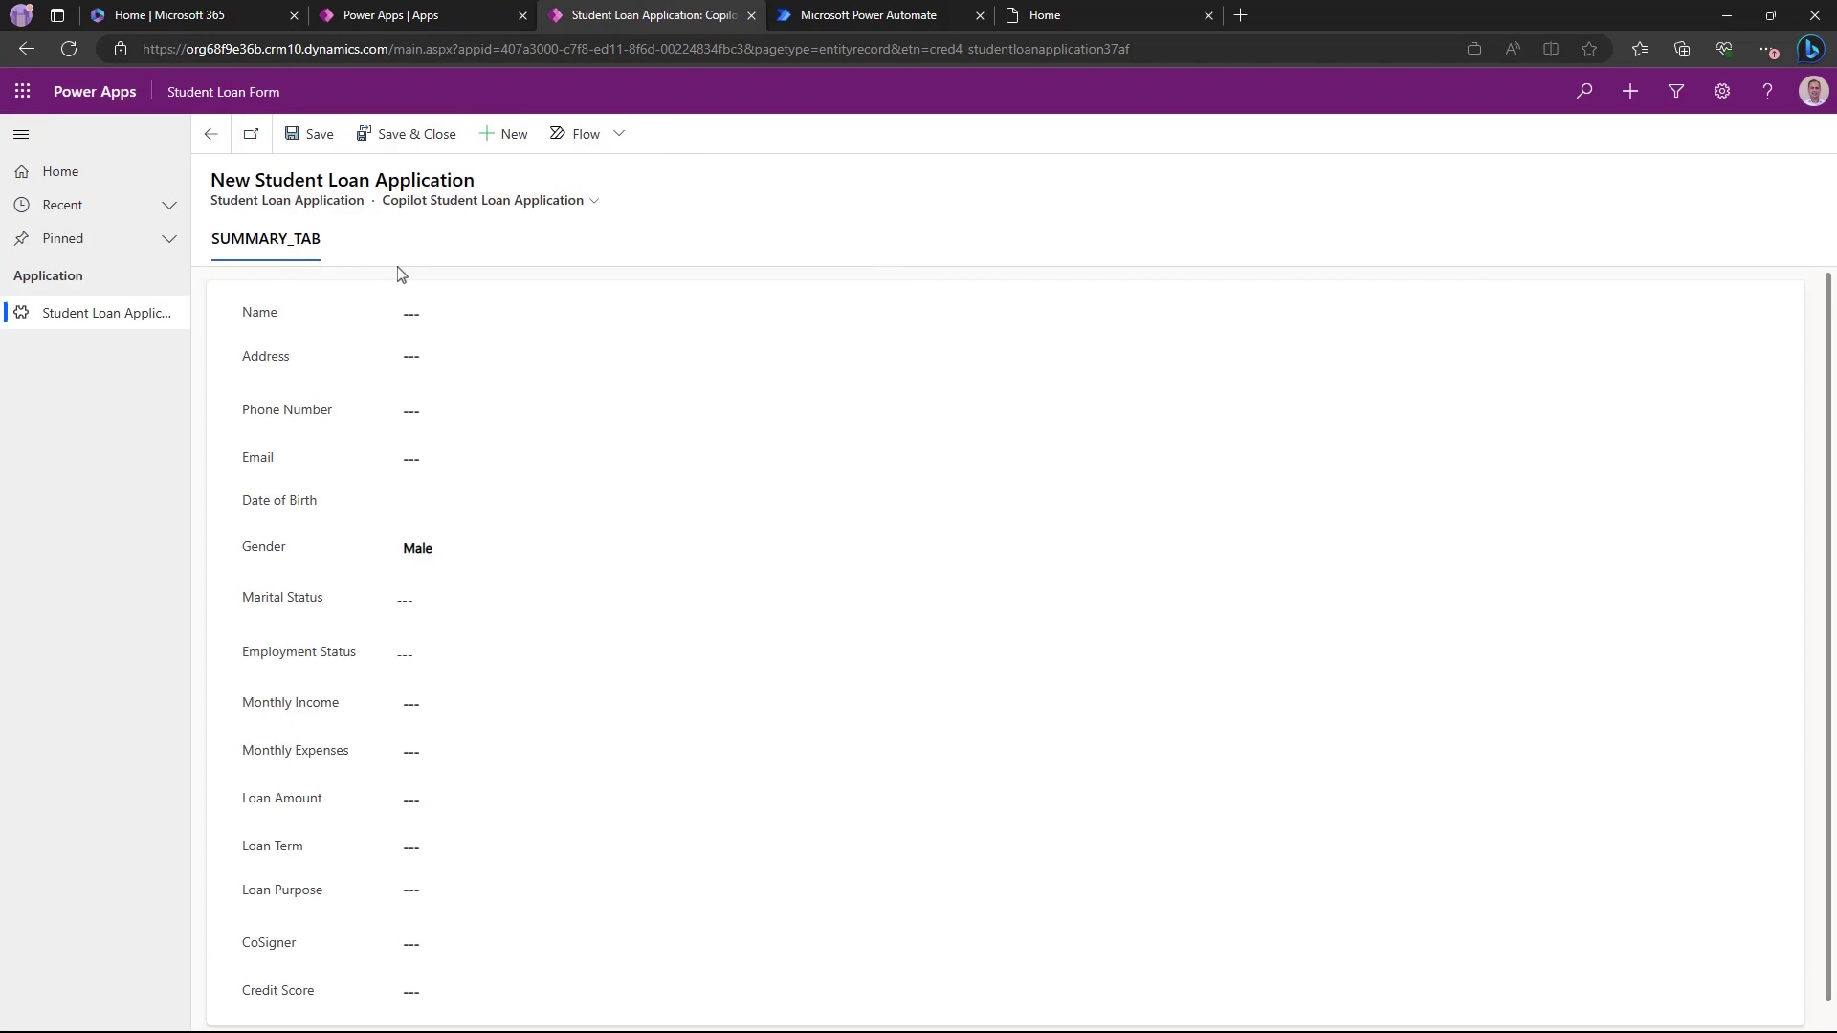
left_click(489, 865)
type("Power Platform")
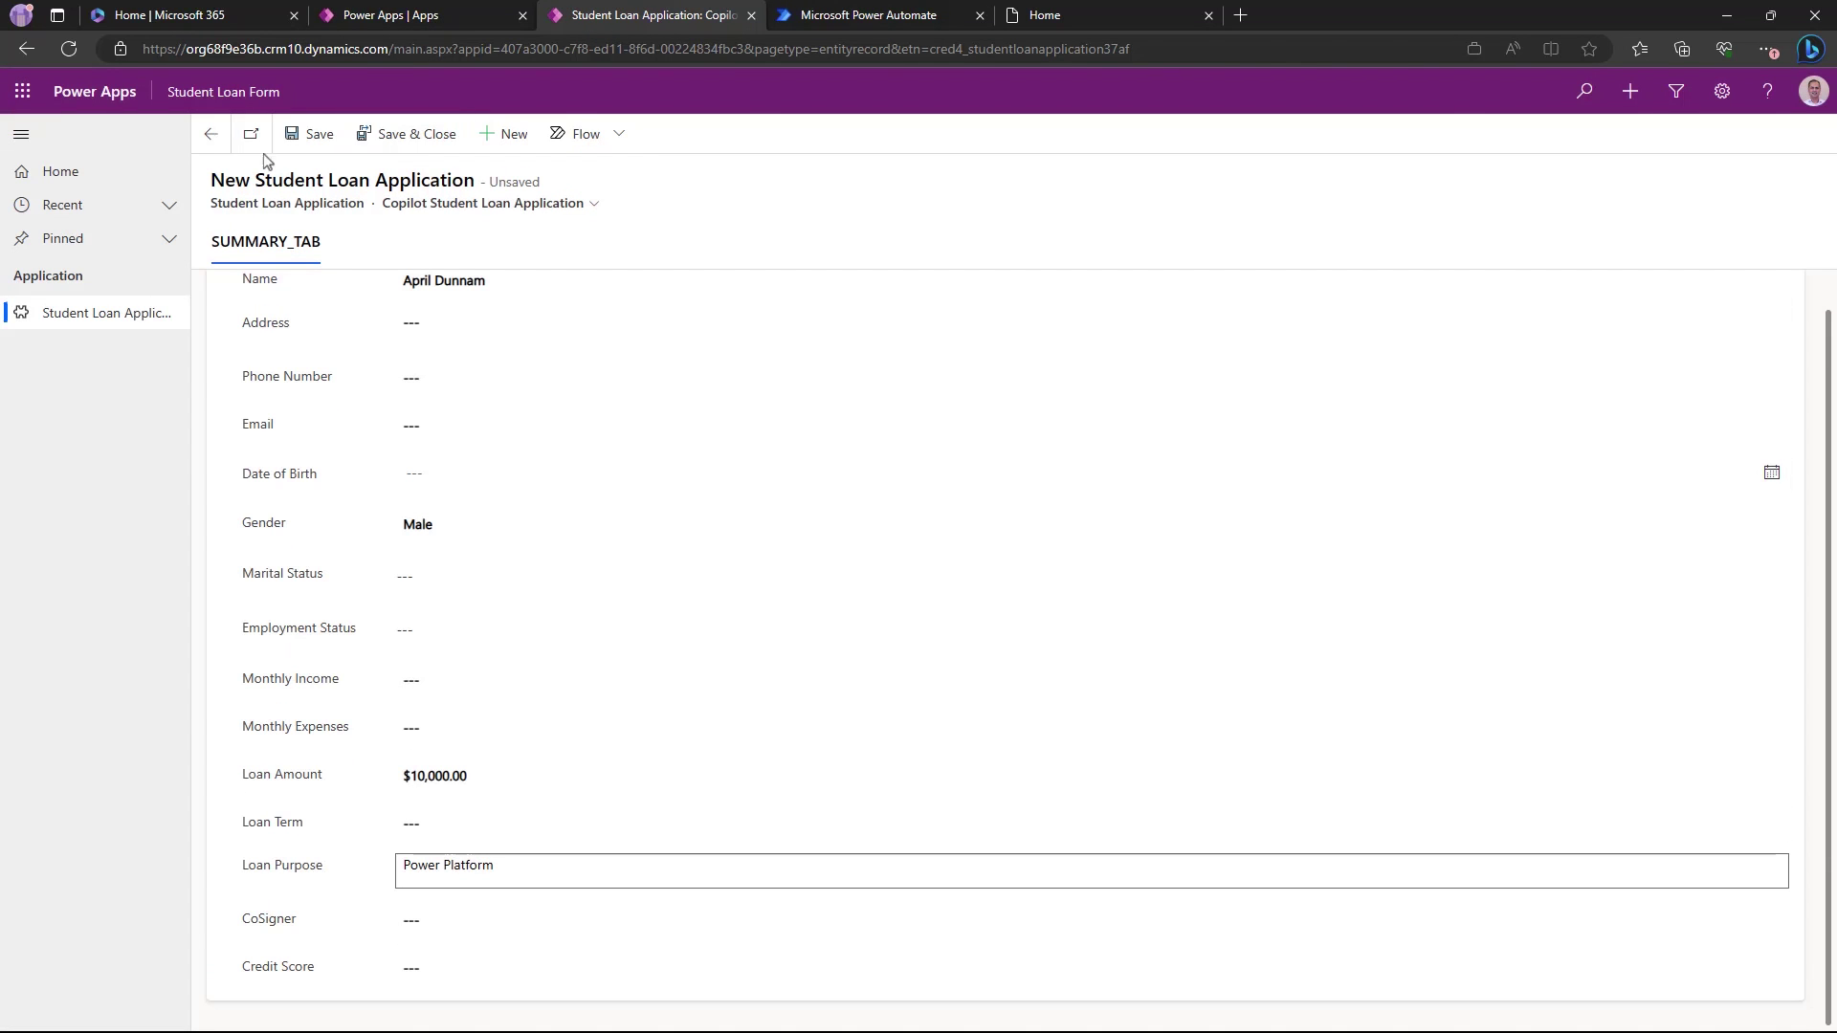
left_click(306, 135)
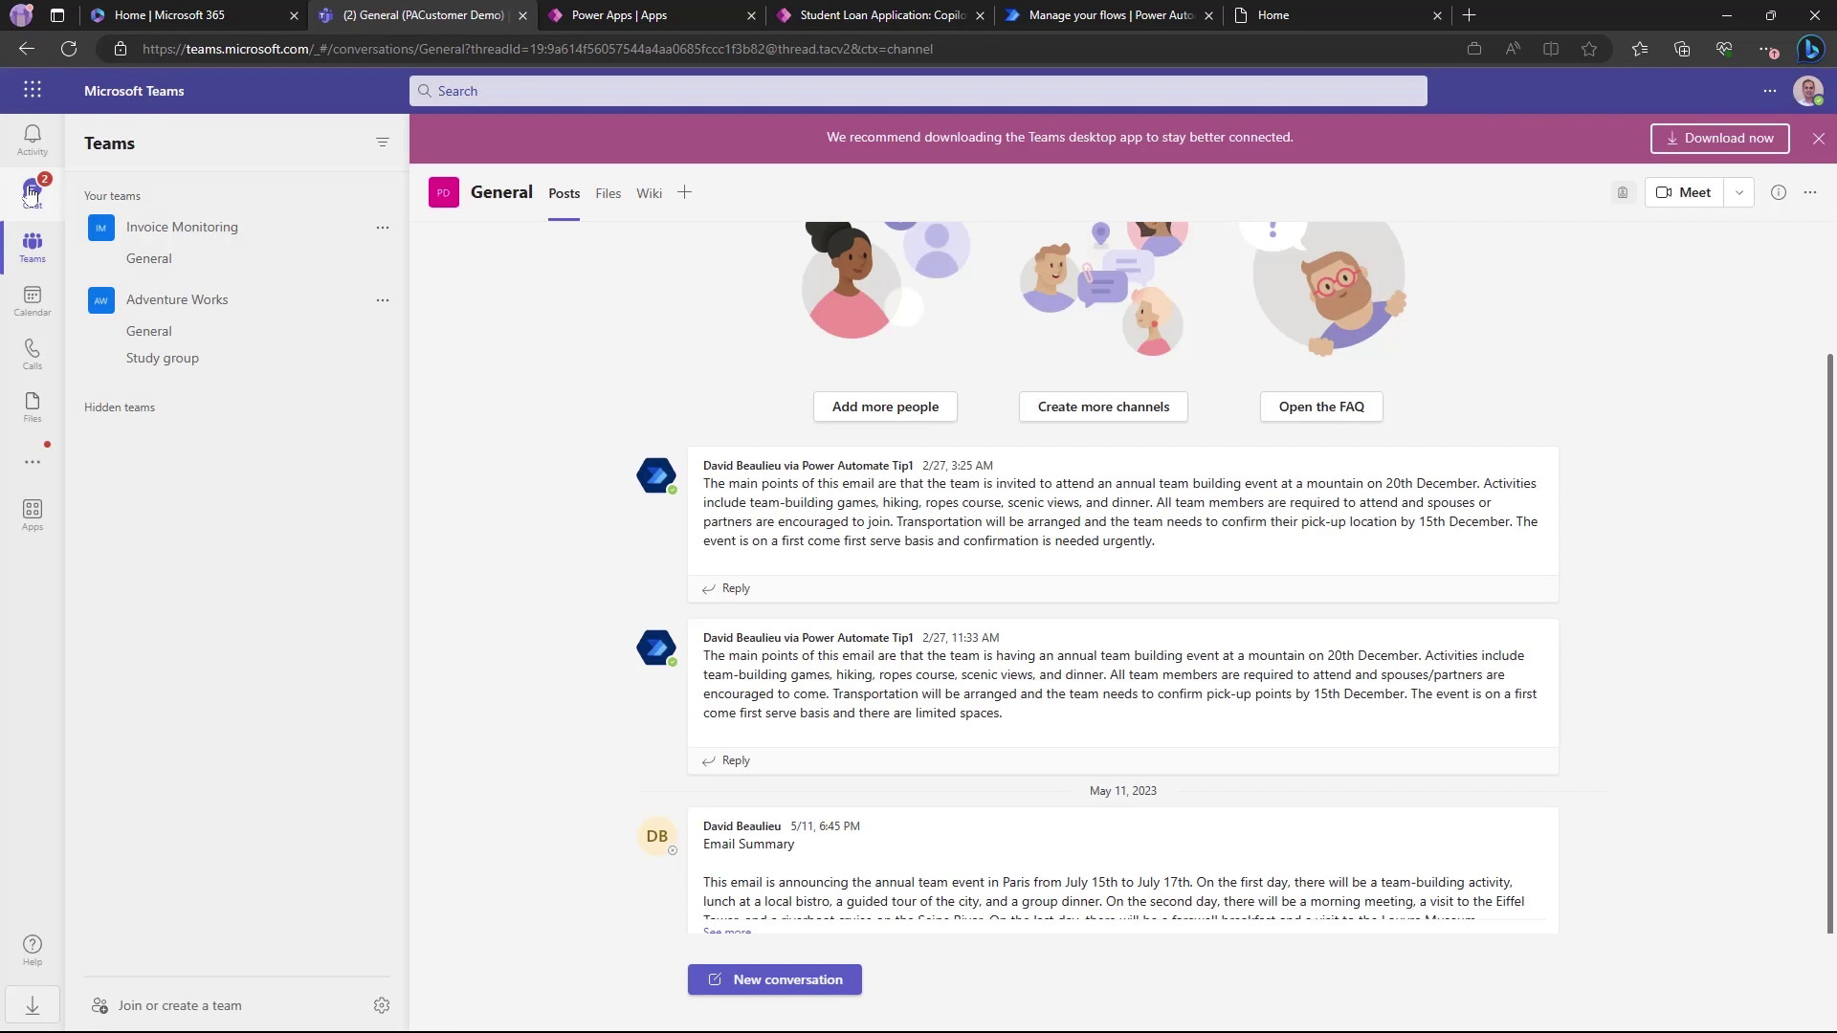
left_click(32, 192)
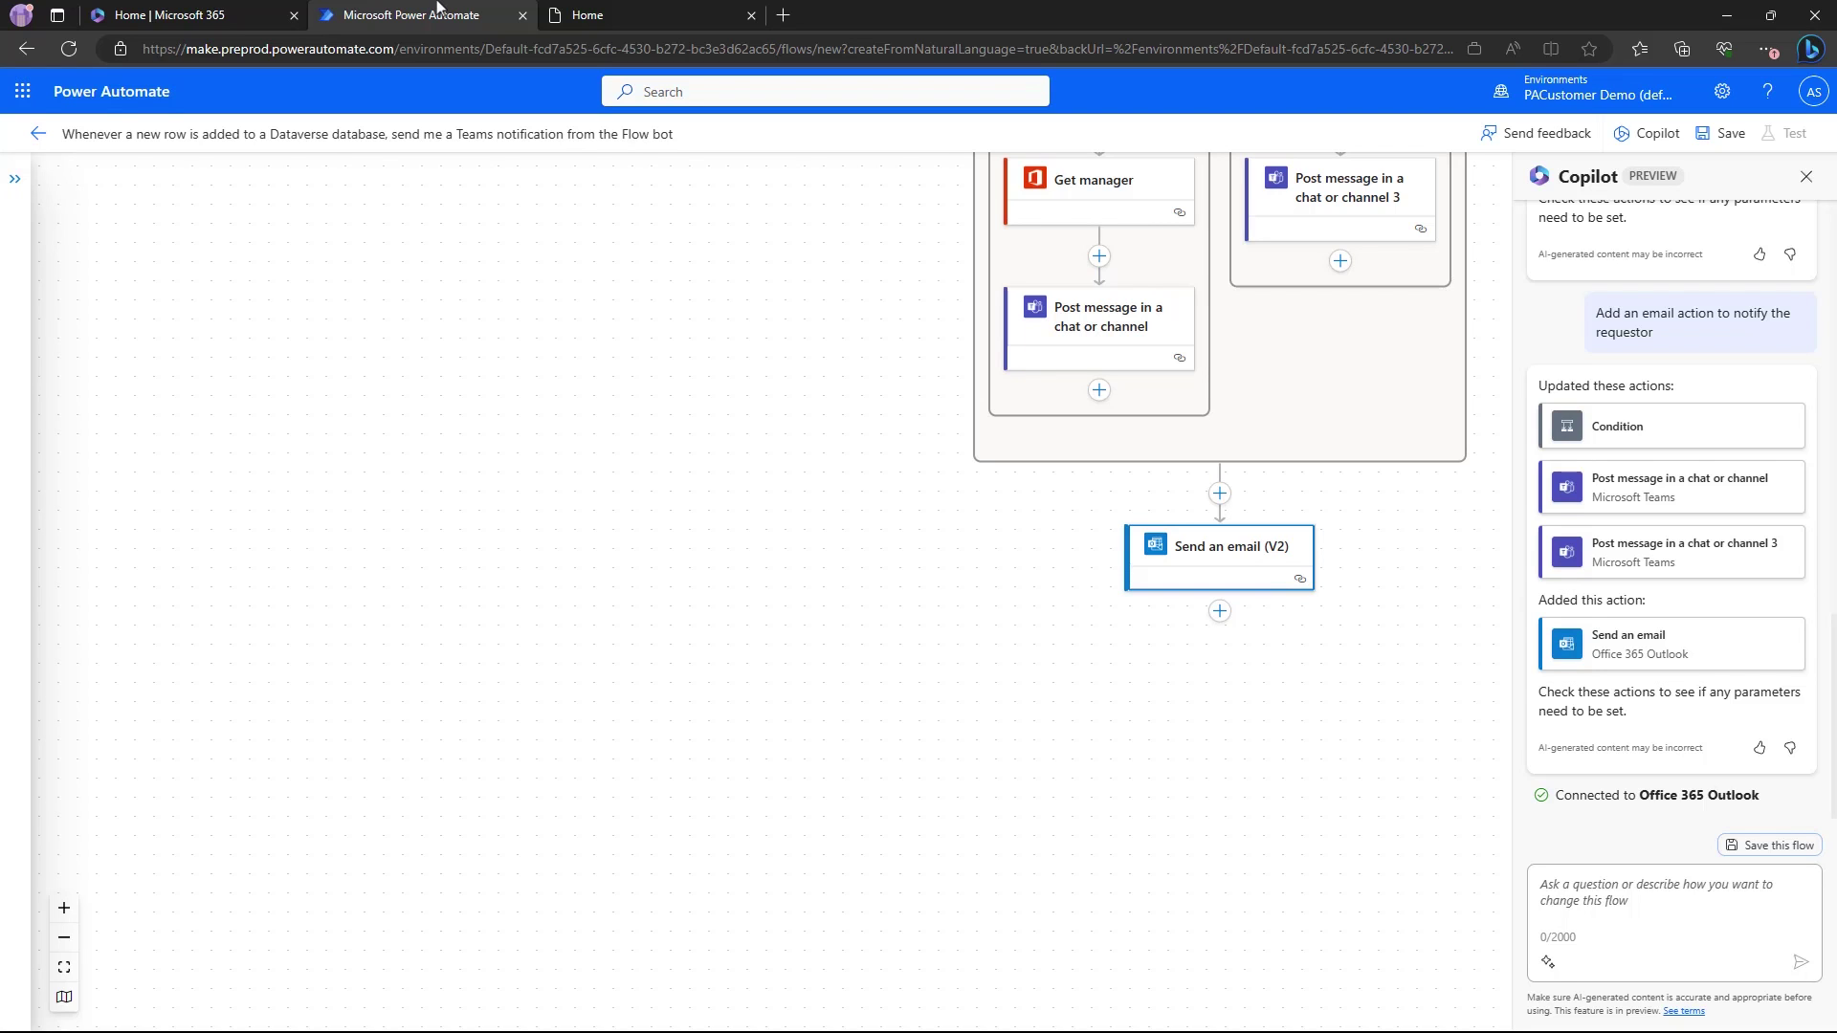
- Look through the Contoso Bank student loan site and open the Retrieve Competitive Rate Info flow for editing in Power Automate for desktop
left_click(587, 15)
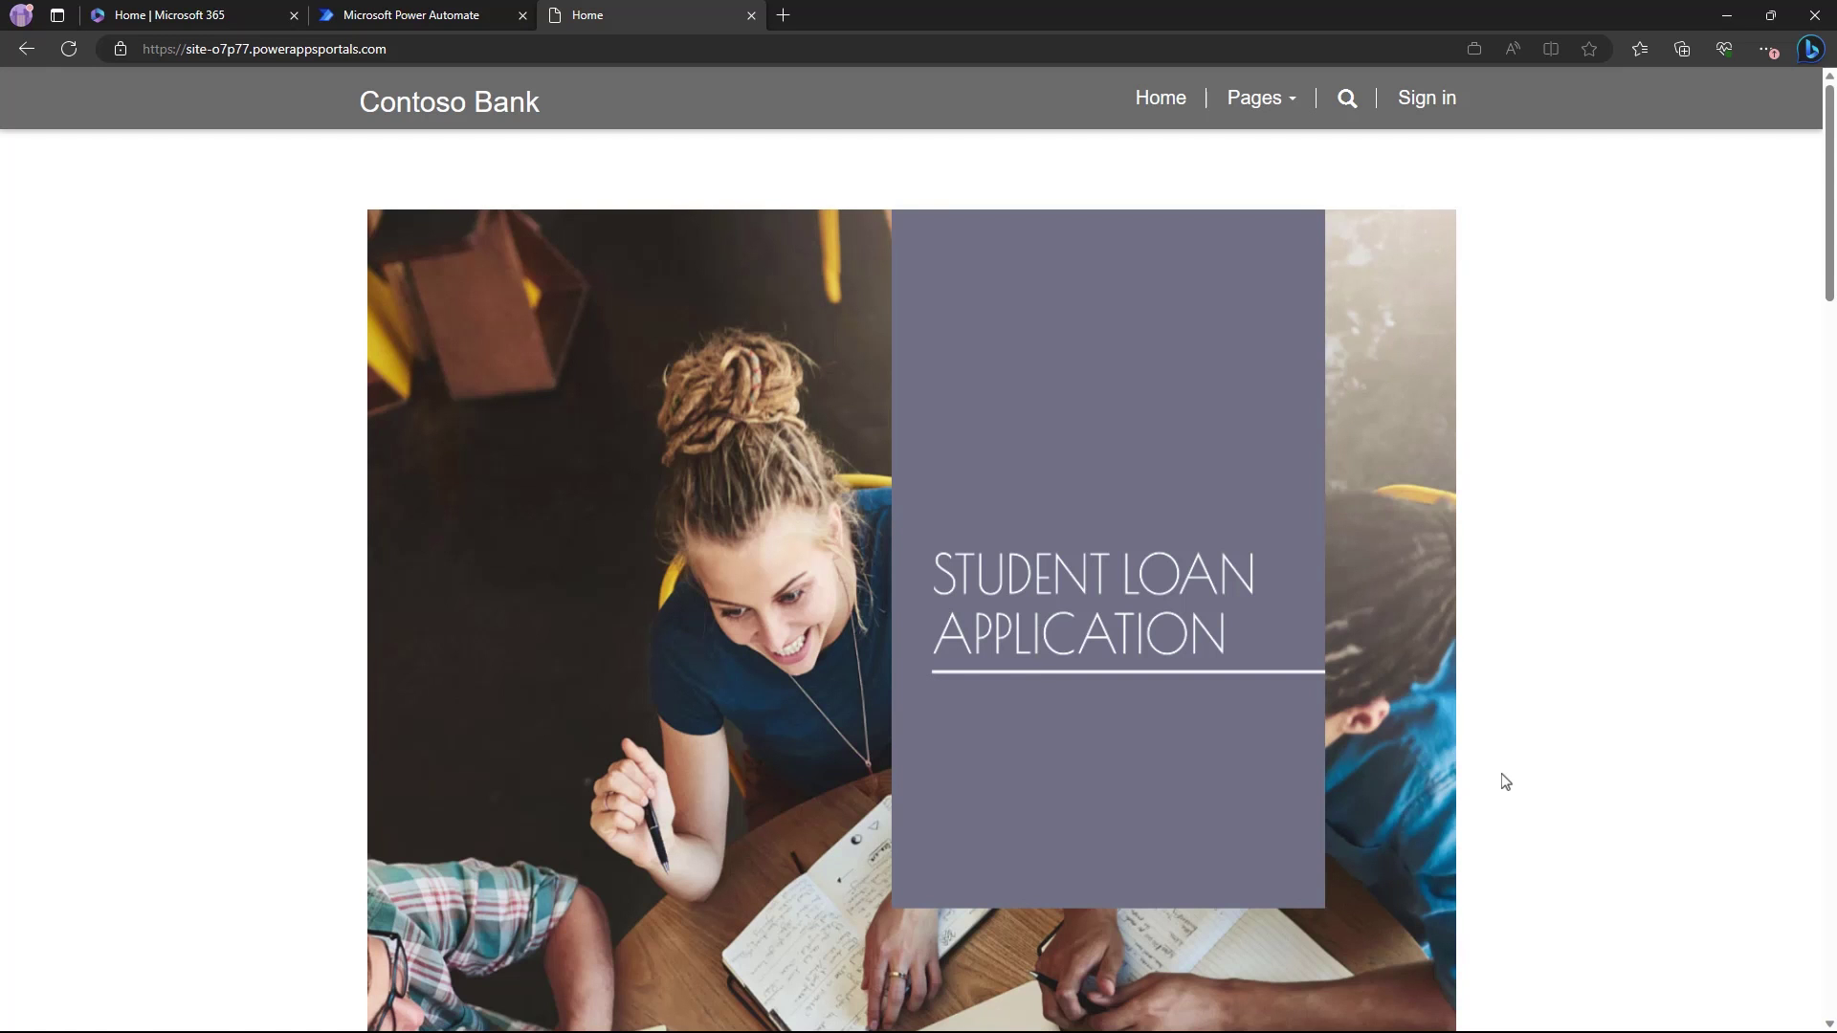
scroll(1505, 781, "down", 12)
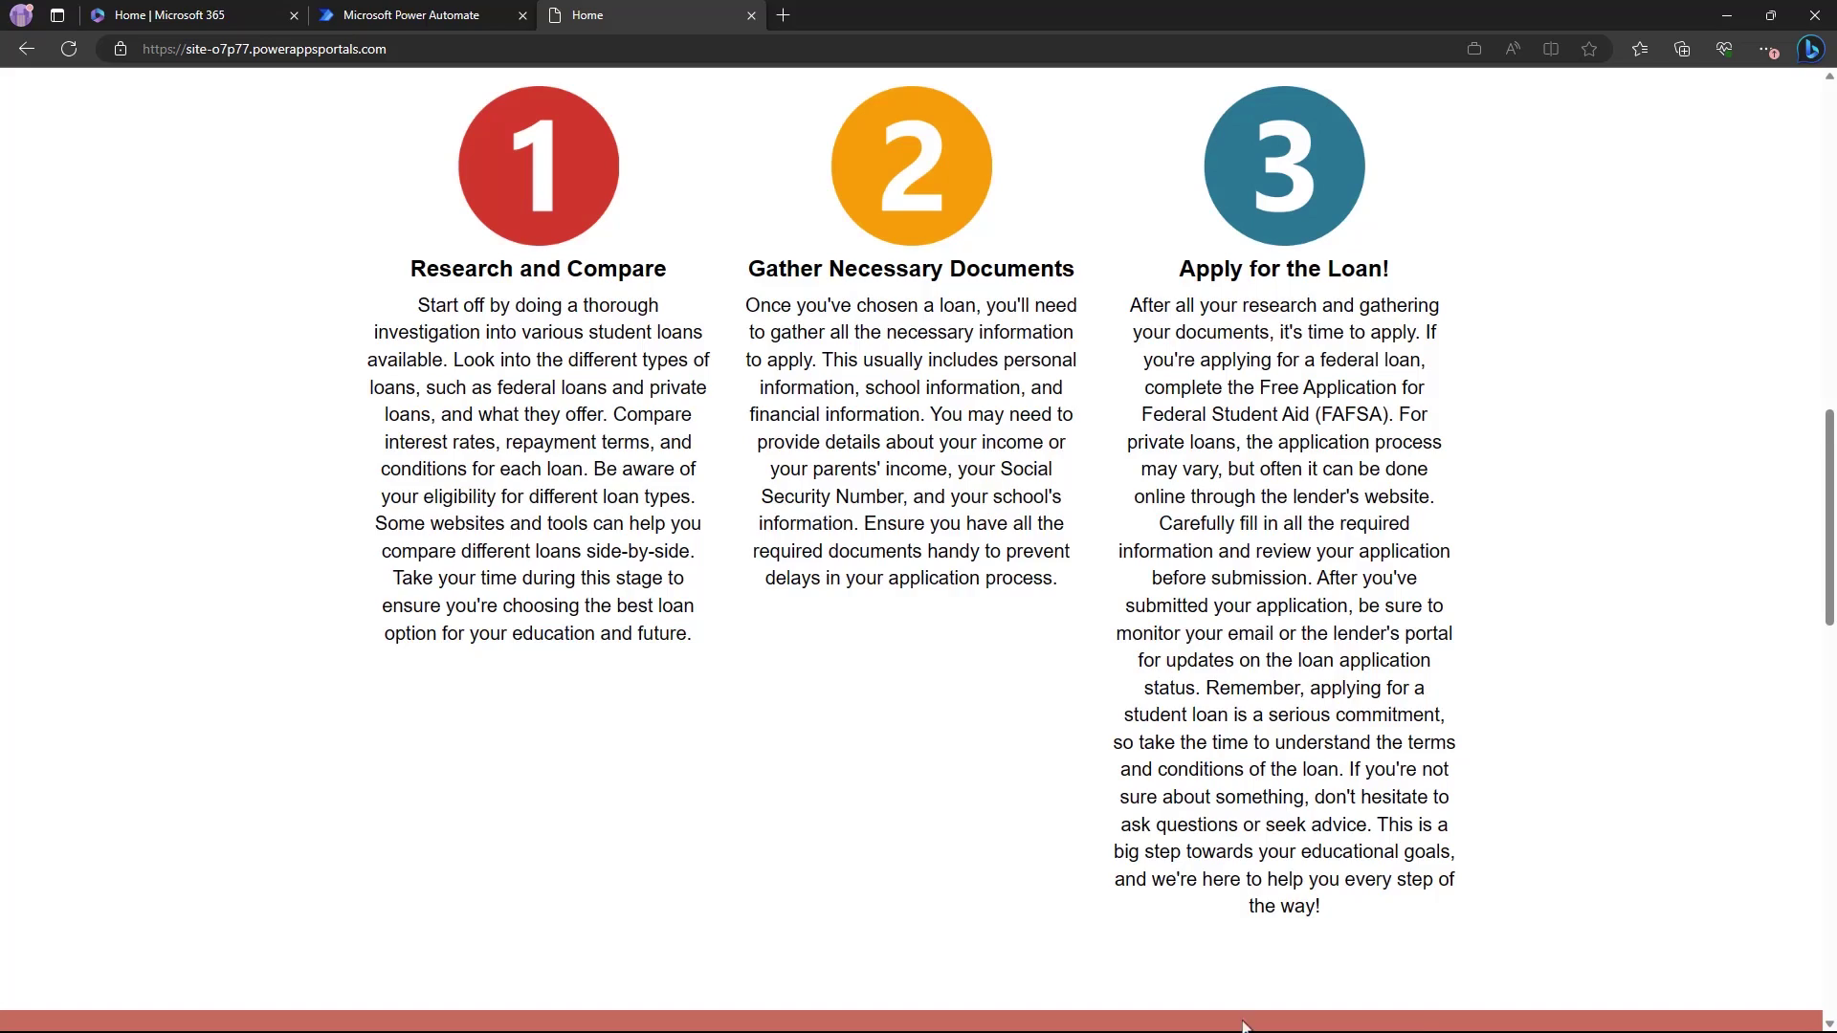
key("alt+Tab")
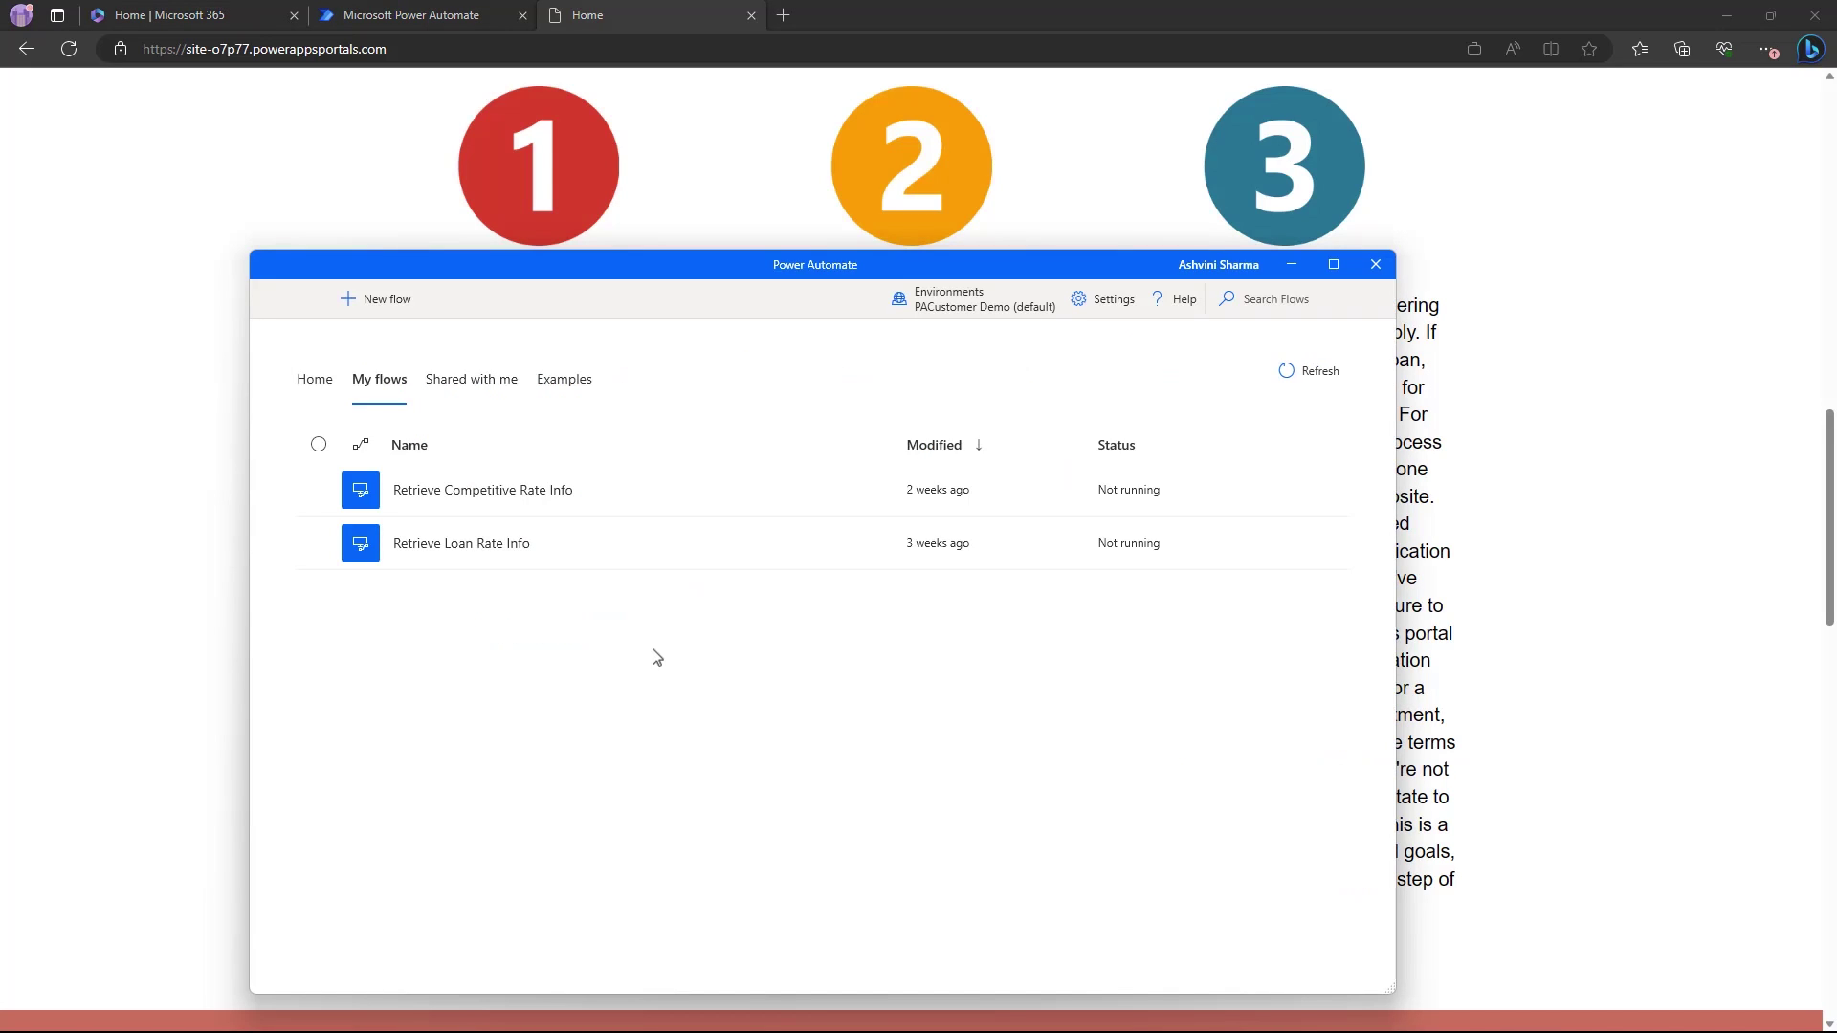
mouse_move(824, 500)
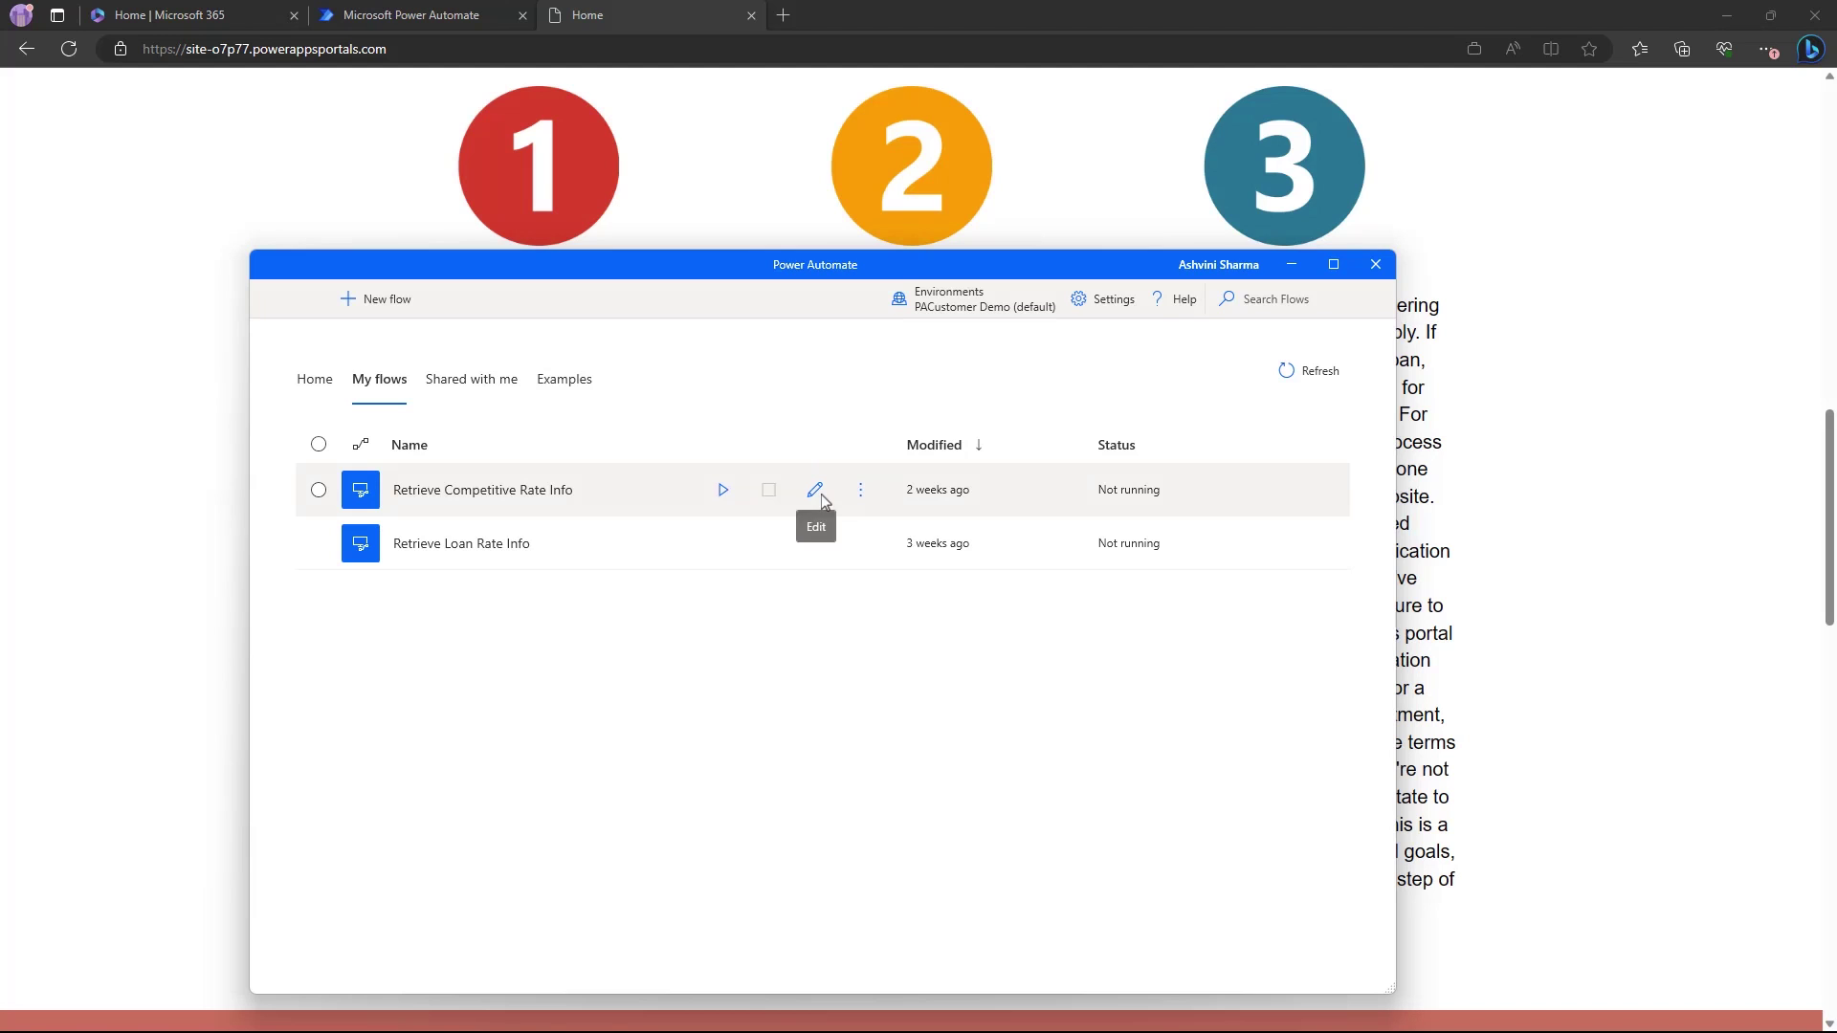
left_click(821, 498)
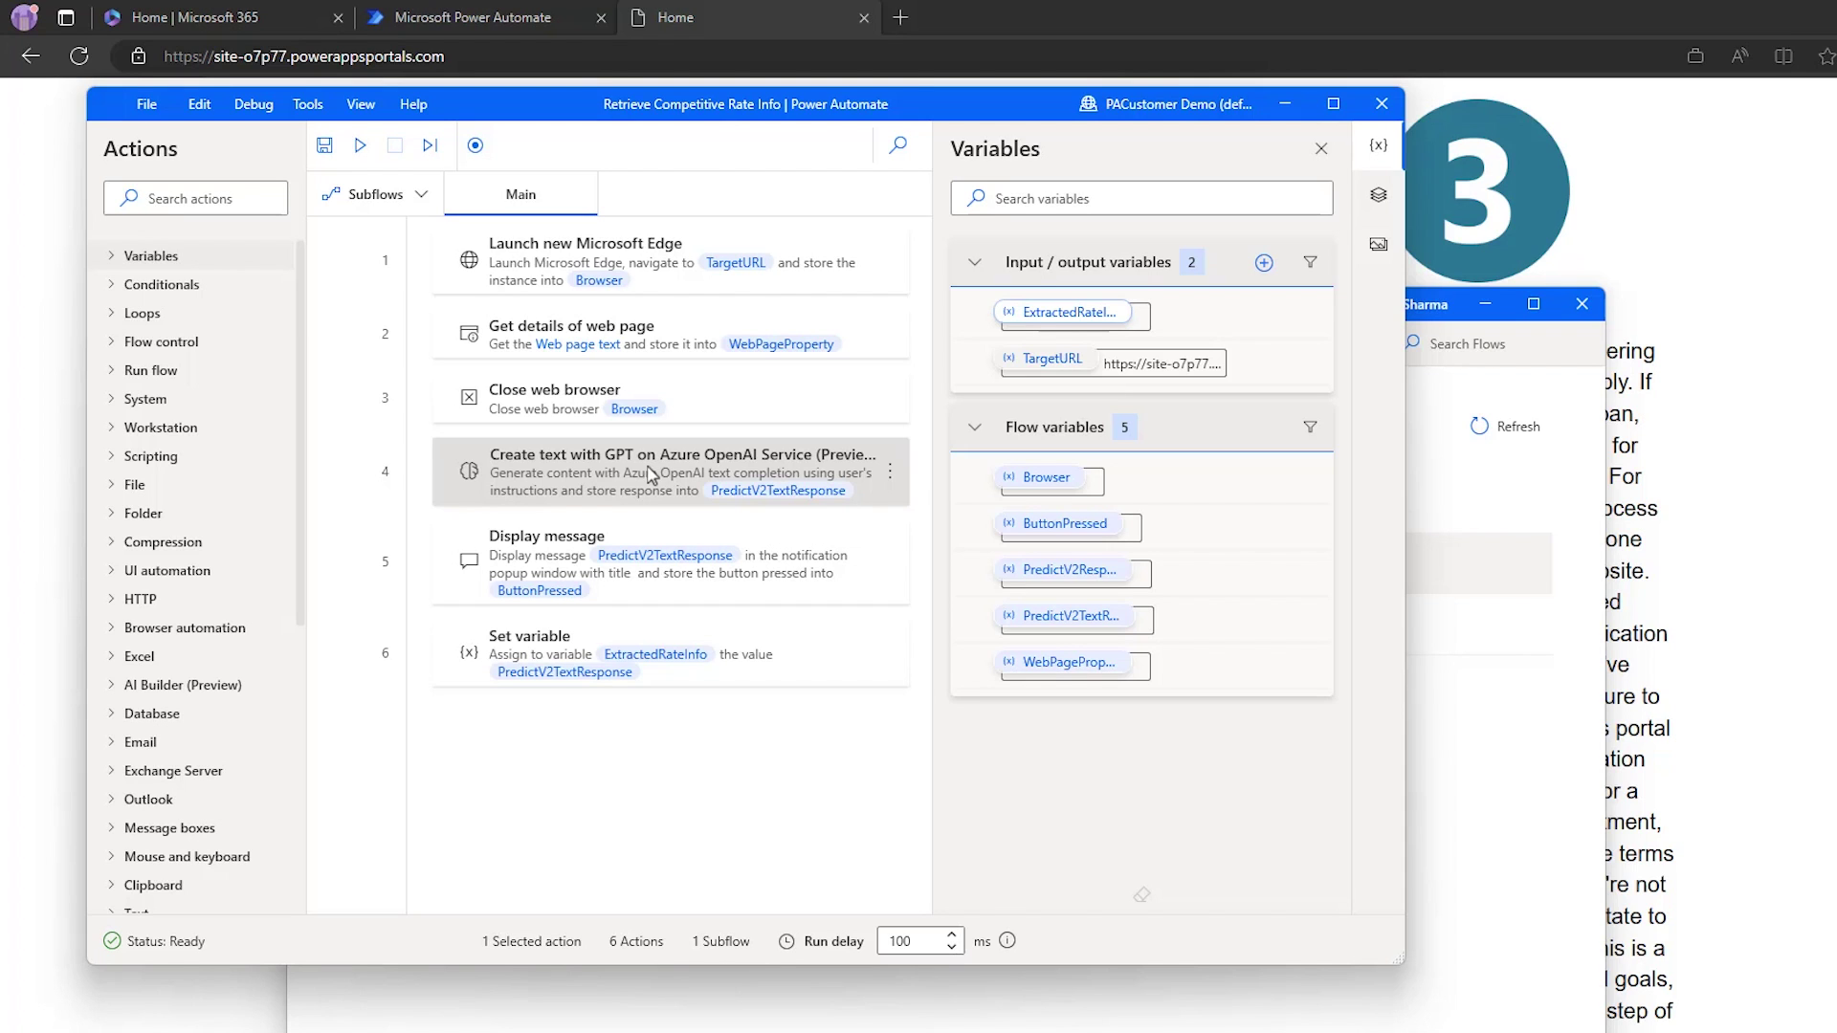
- Review the instructions of the Create text with GPT on Azure OpenAI Service action and save the action
left_click(890, 474)
left_click(676, 583)
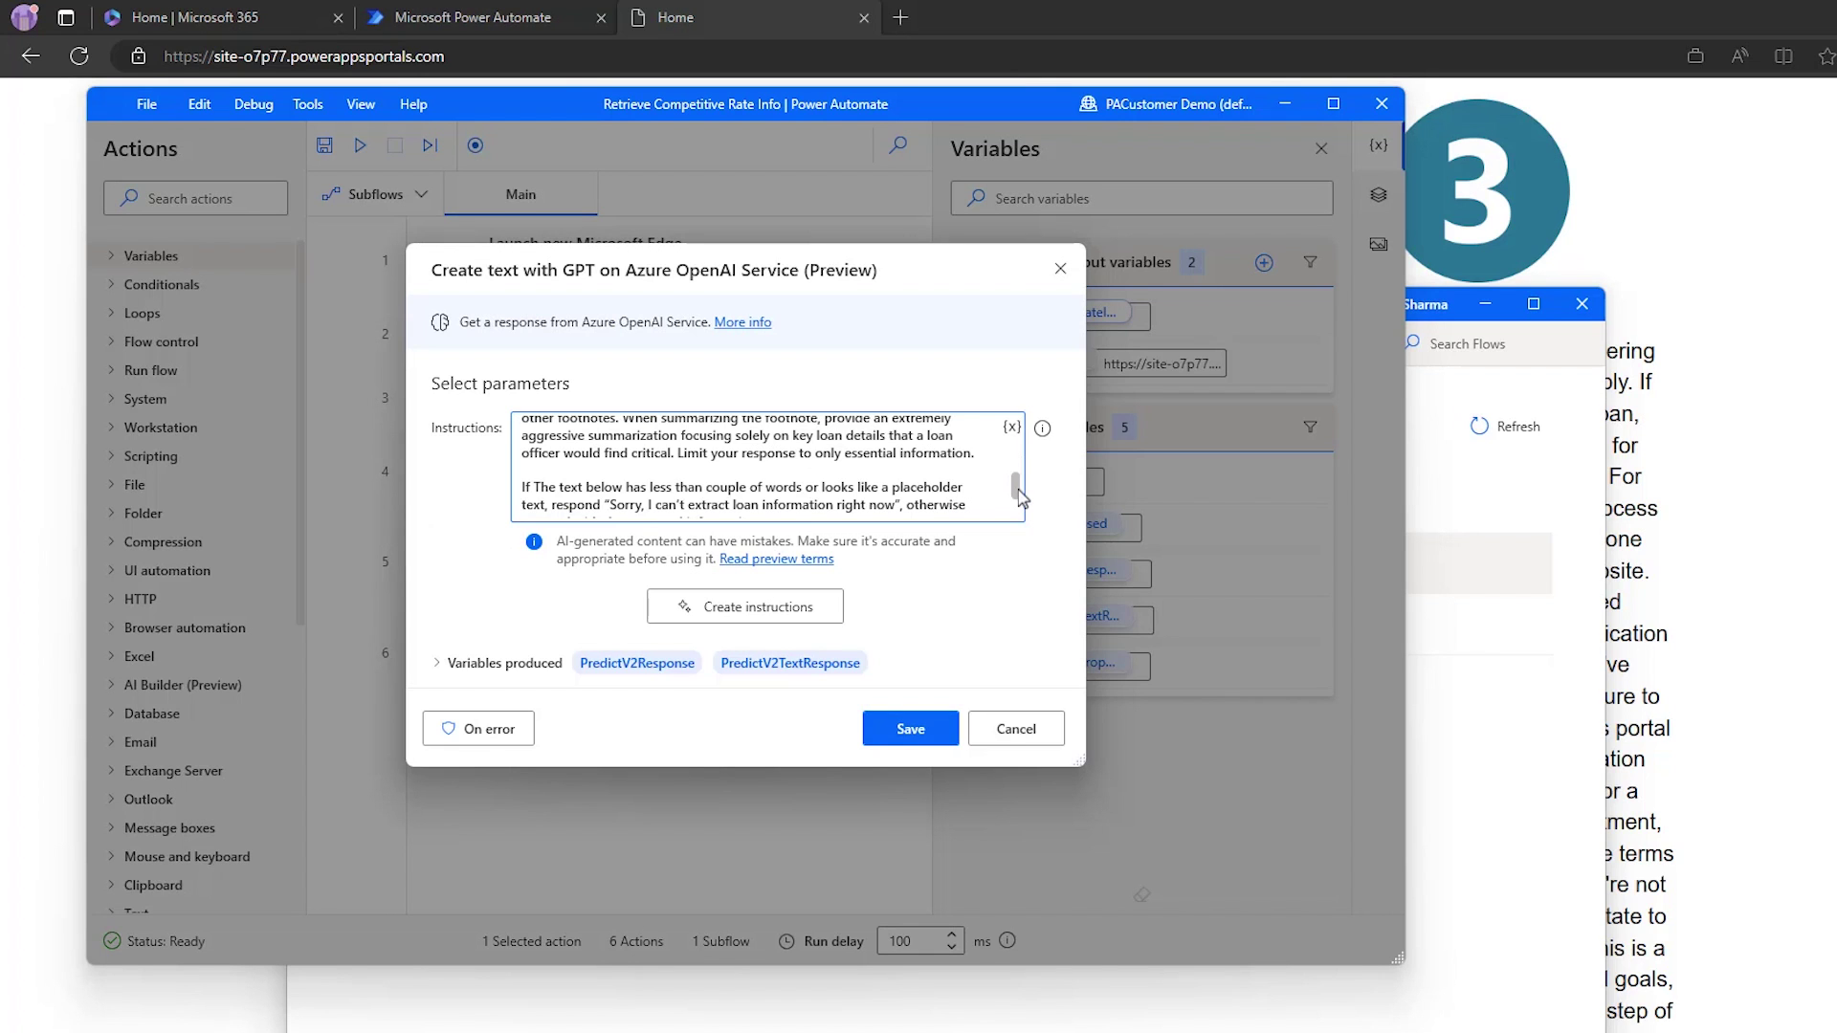
scroll(1020, 498, "down", 5)
left_click(900, 727)
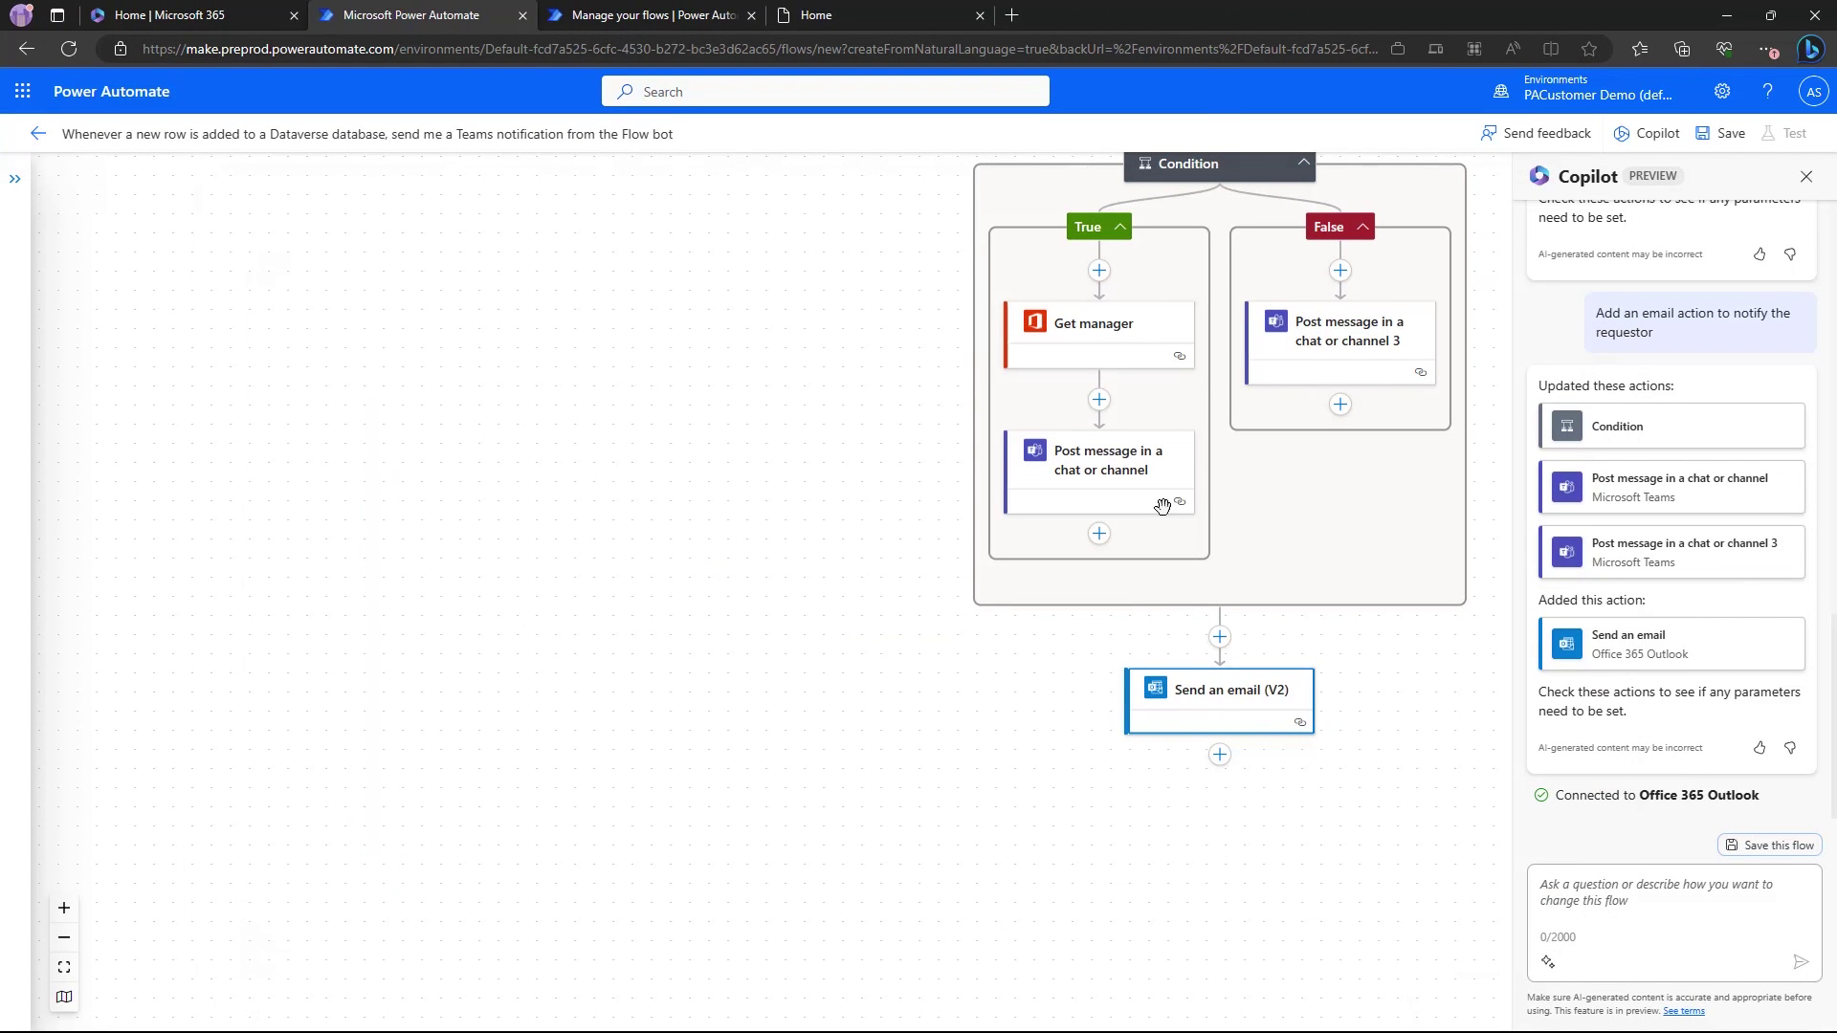
scroll(1165, 605, "up", 3)
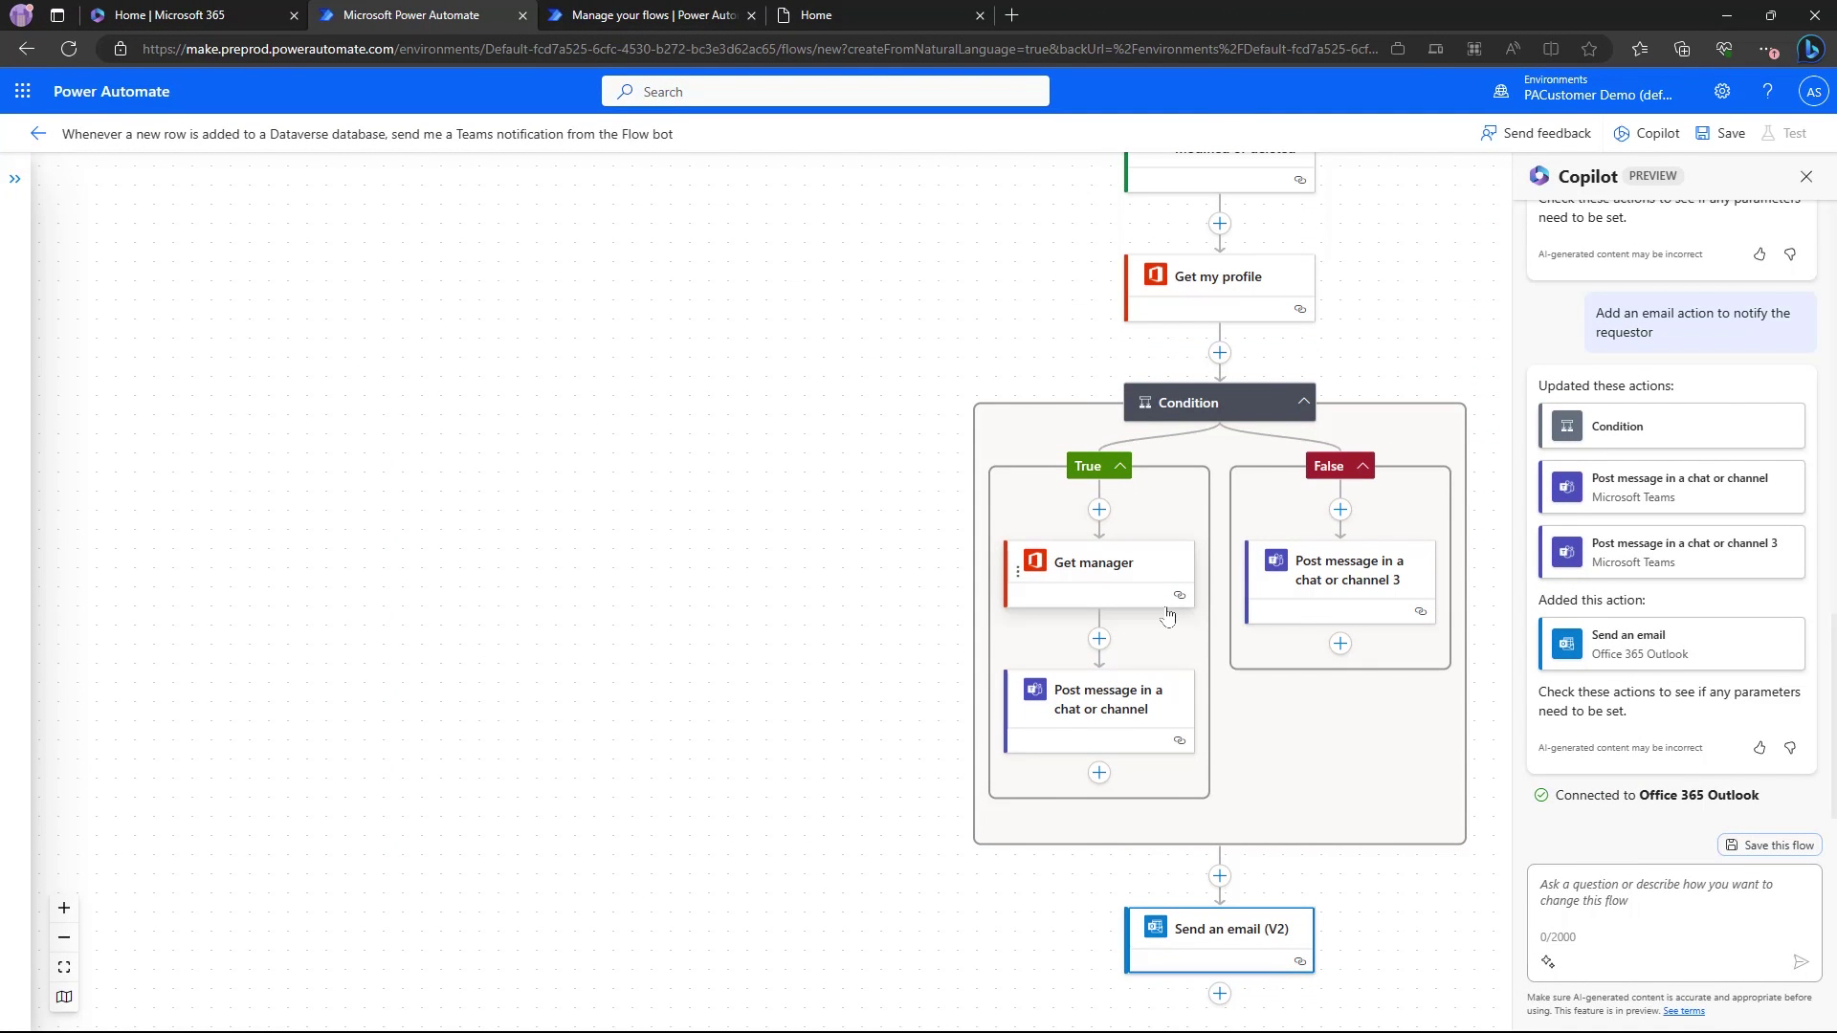